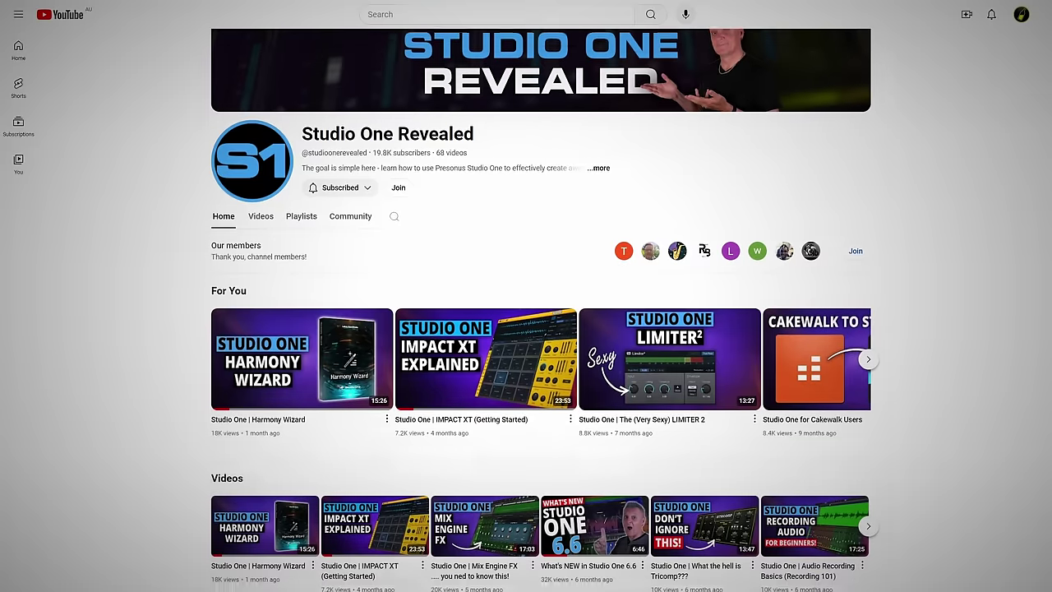
pyautogui.scroll(-2, 541, 329)
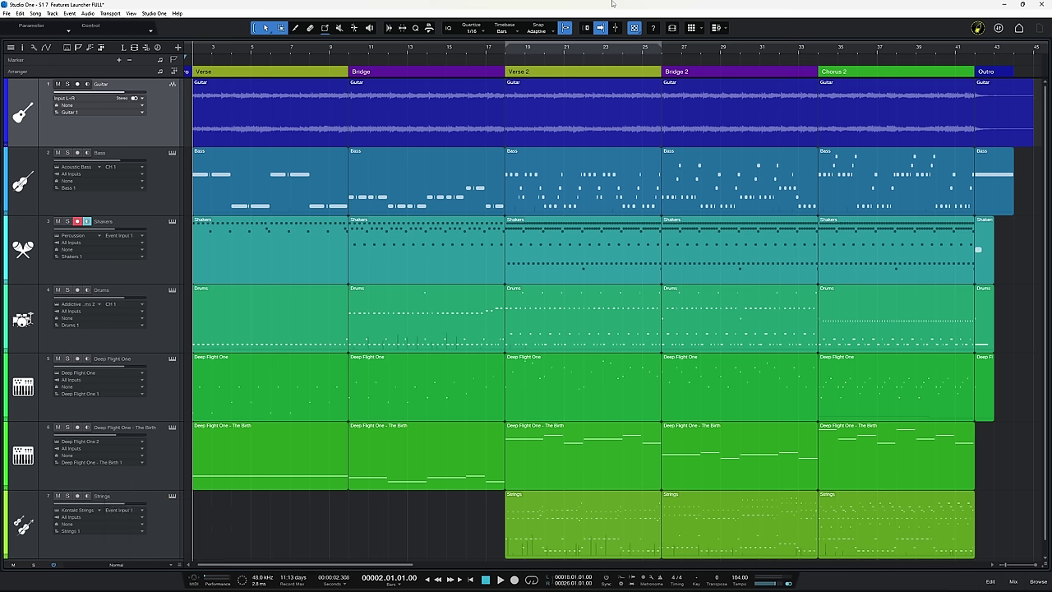
# Step: Preview the Verse 2 Guitar, Strings, Drums and Shakers parts in the editor, then close it
pyautogui.doubleClick(570, 131)
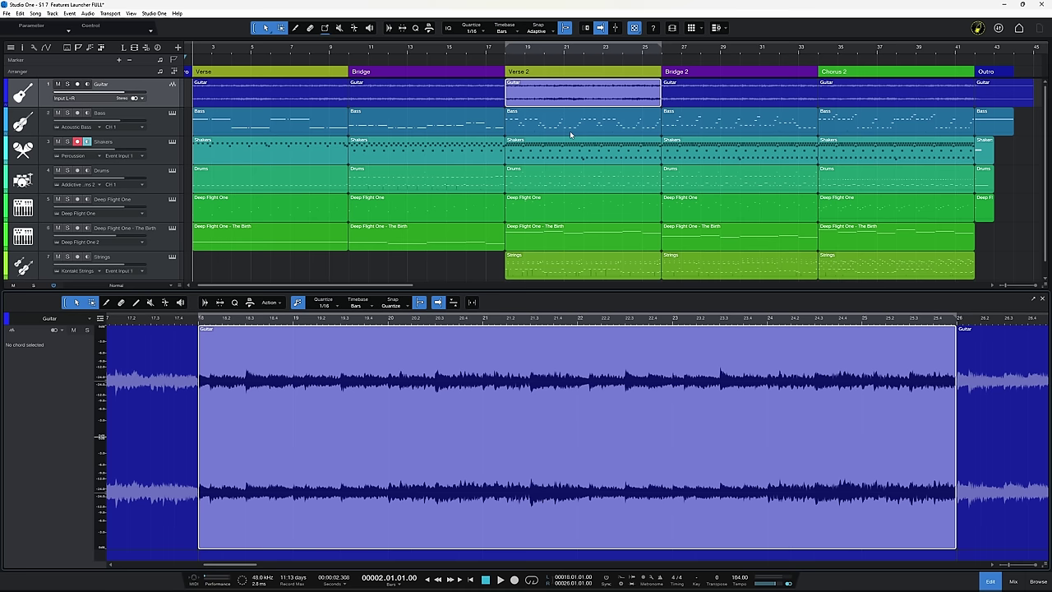
pyautogui.click(584, 276)
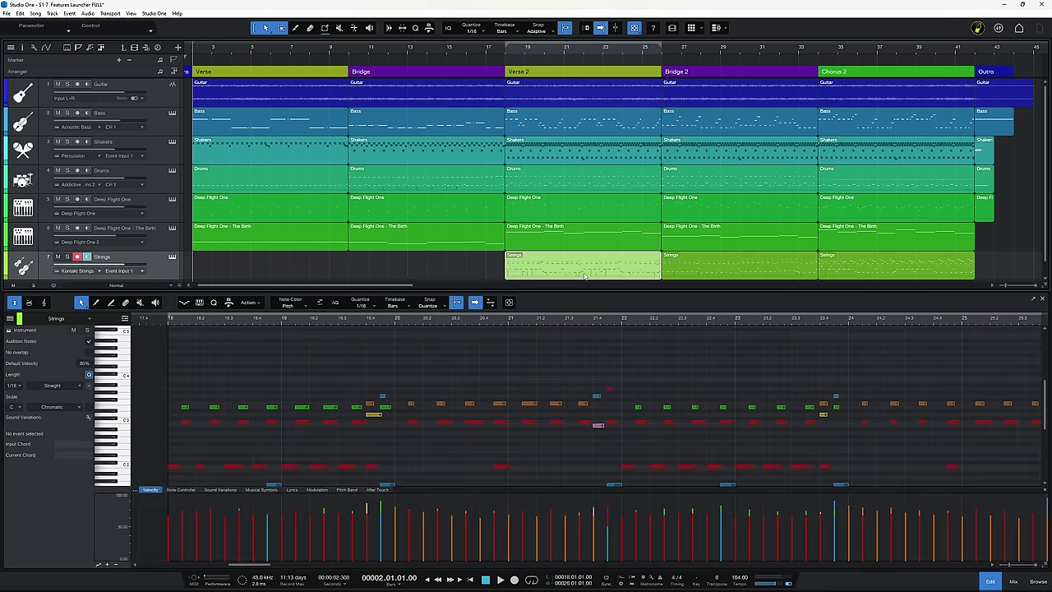
pyautogui.click(566, 186)
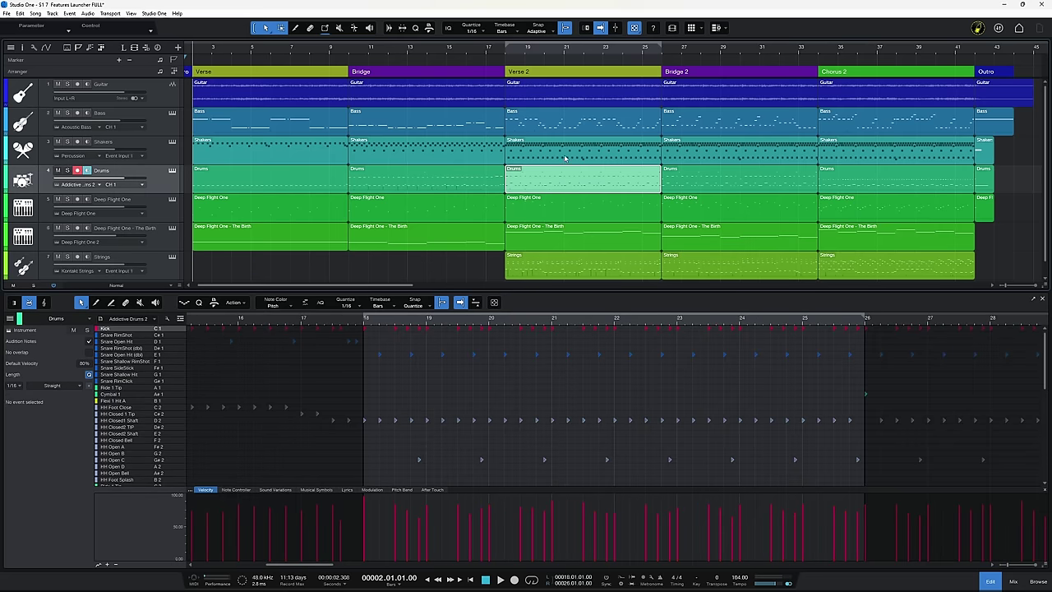
pyautogui.click(565, 157)
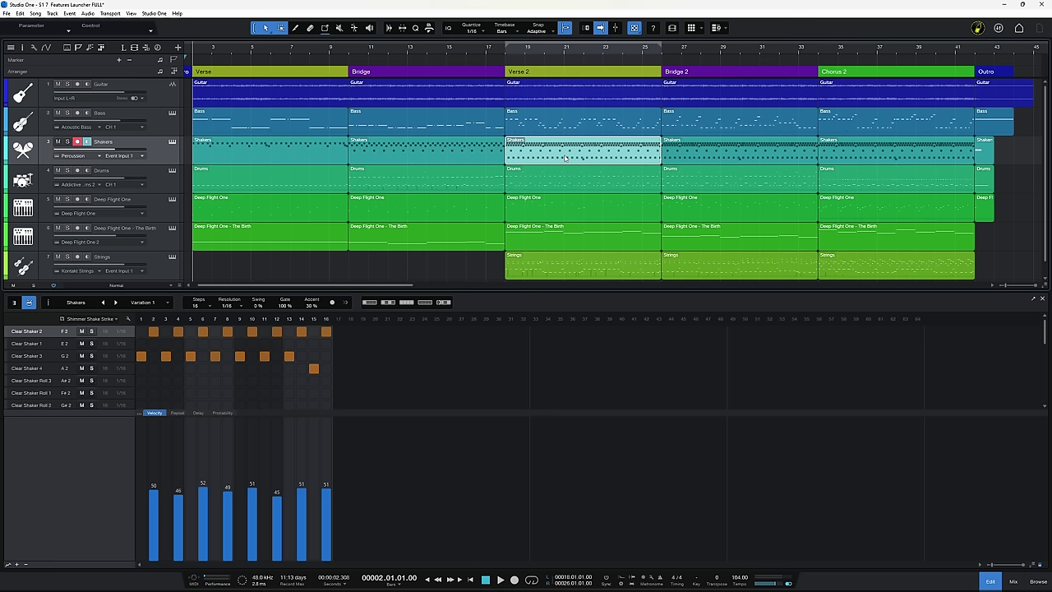
pyautogui.click(1041, 301)
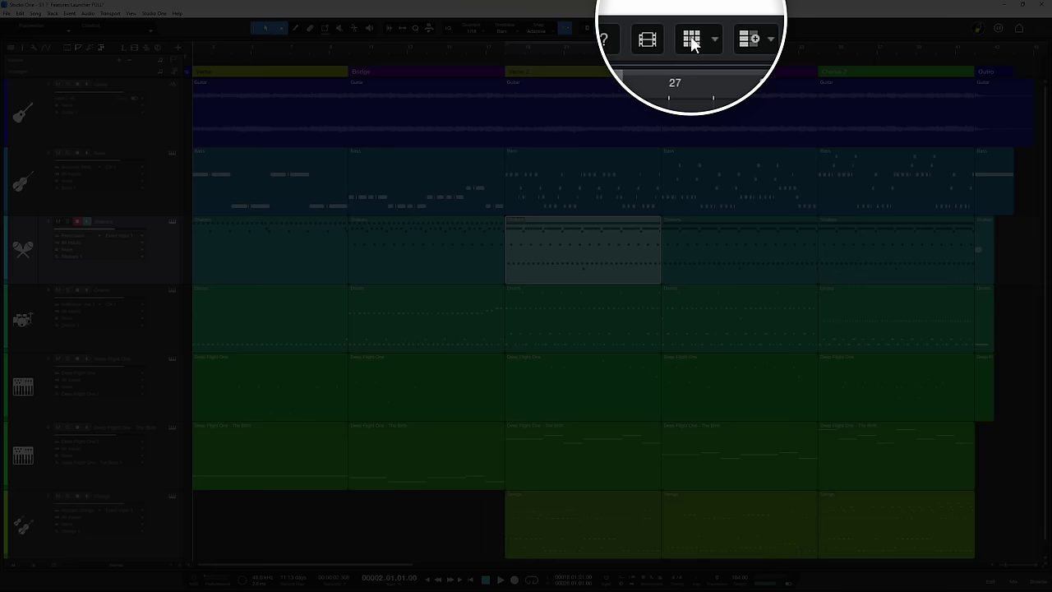
# Step: Show the clip launcher beside the arrangement, resize it, and select the Verse 2 Guitar event
pyautogui.click(691, 28)
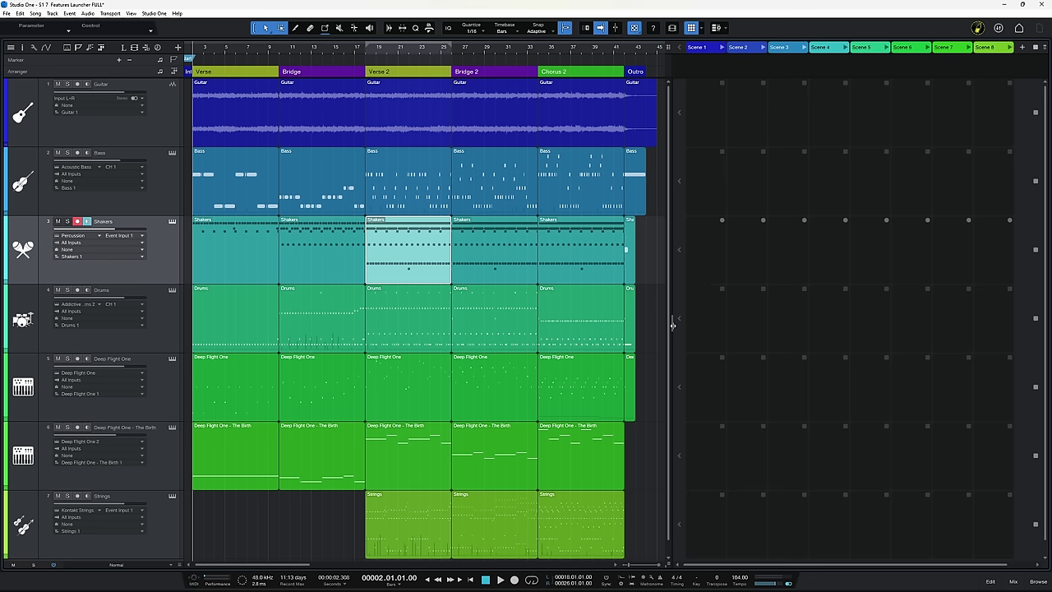
pyautogui.moveTo(672, 325)
pyautogui.mouseDown()
pyautogui.moveTo(488, 325)
pyautogui.moveTo(678, 326)
pyautogui.mouseUp()
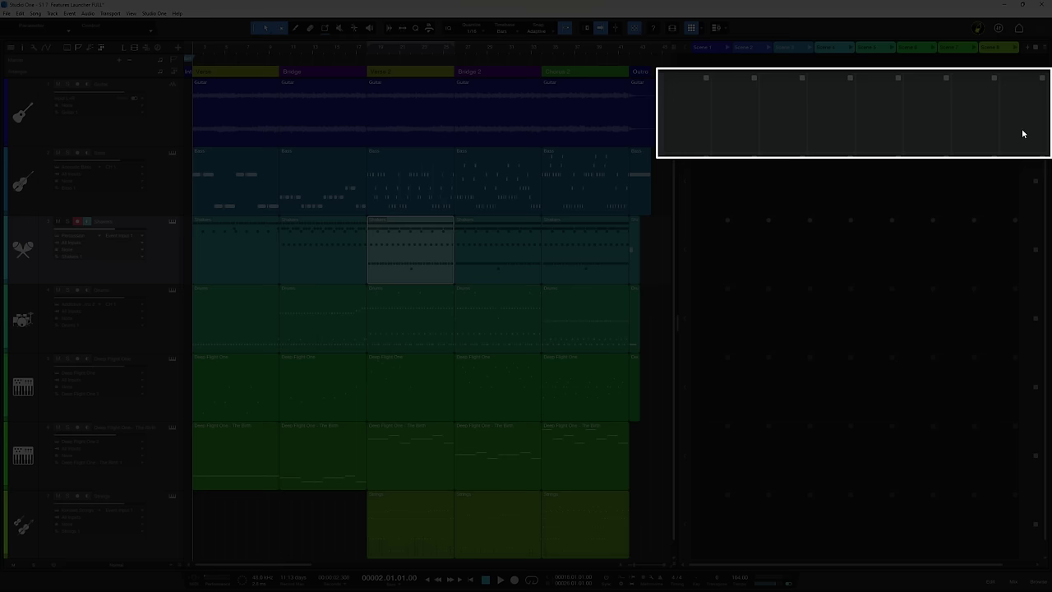
pyautogui.press('Up')
pyautogui.press('Up')
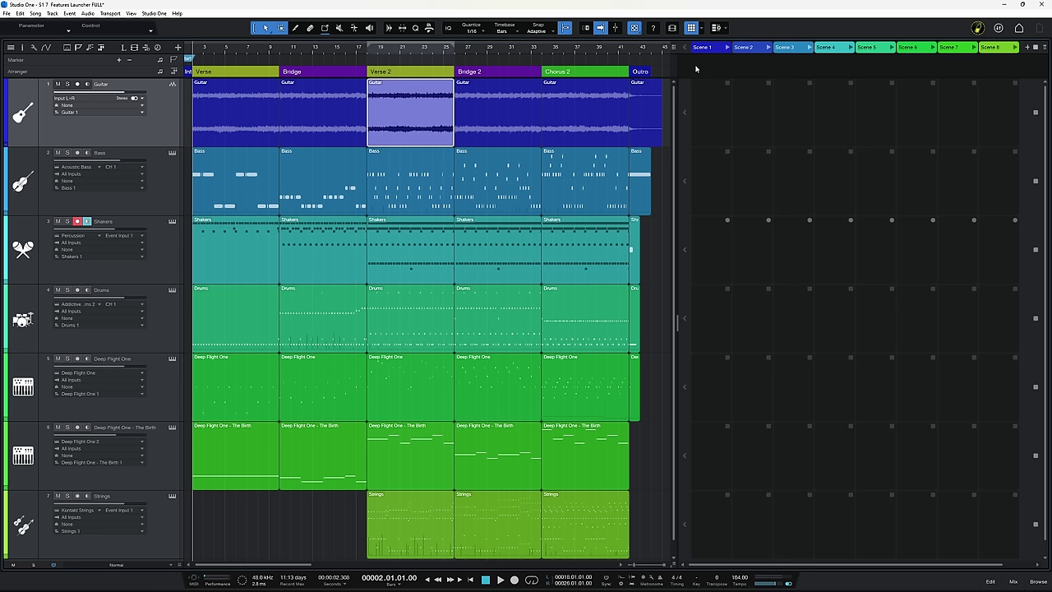
# Step: Copy the Chorus 2 Guitar and Shakers events into Scene 1 launcher slots
pyautogui.click(579, 133)
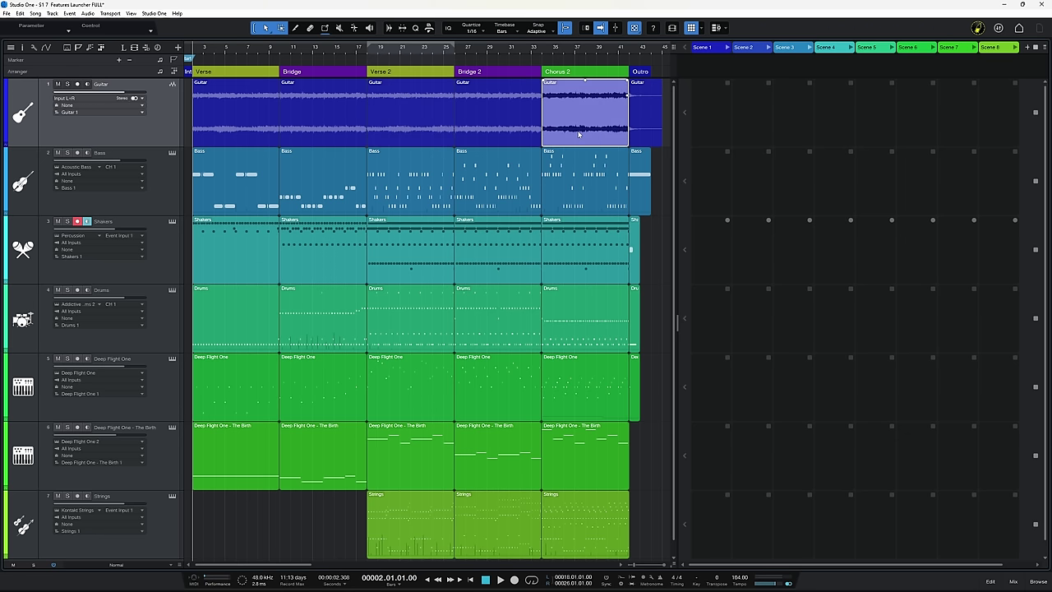
pyautogui.moveTo(579, 134); pyautogui.dragTo(710, 114)
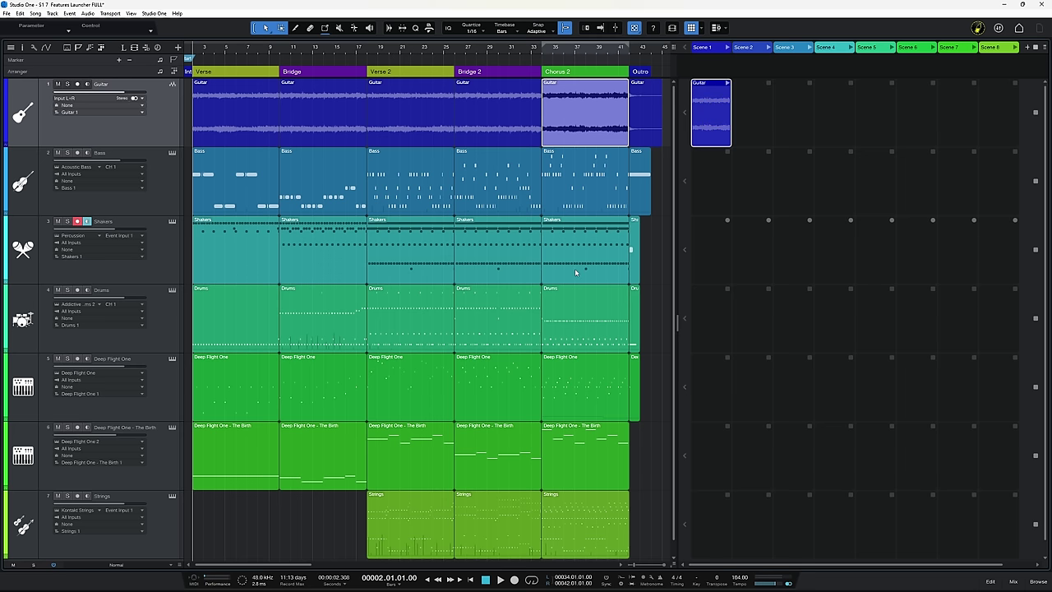
pyautogui.moveTo(575, 276); pyautogui.dragTo(708, 258)
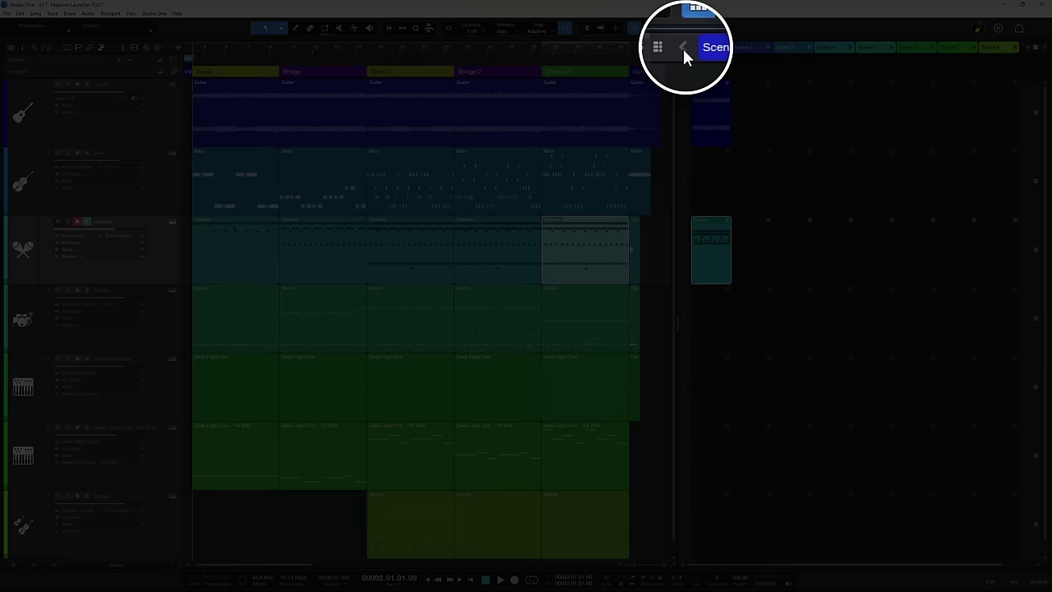
# Step: Switch all tracks to launcher cells, then play the Guitar clip and launch Scene 1
pyautogui.click(683, 48)
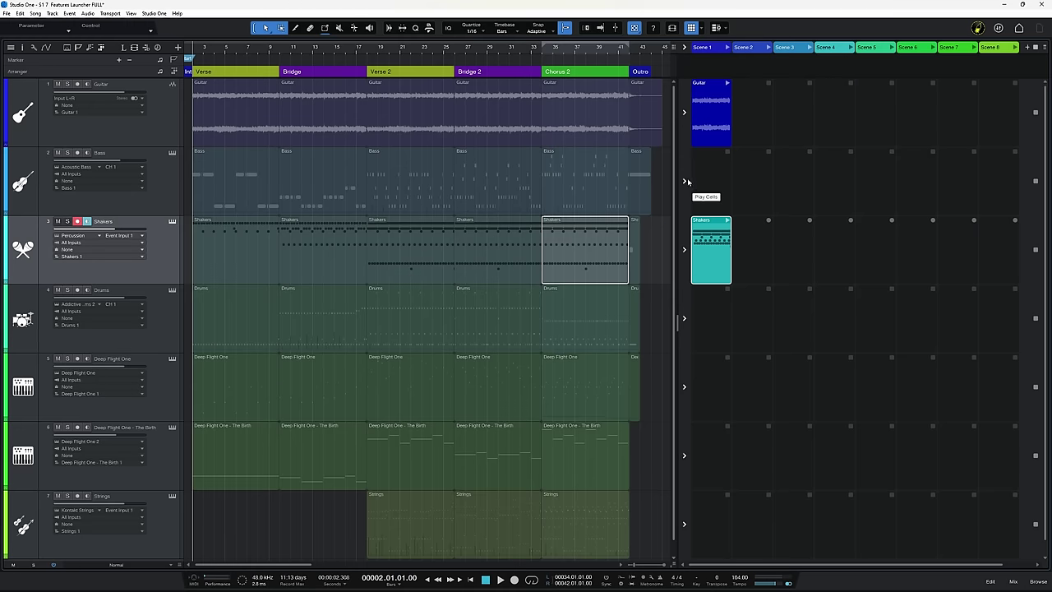
pyautogui.click(685, 181)
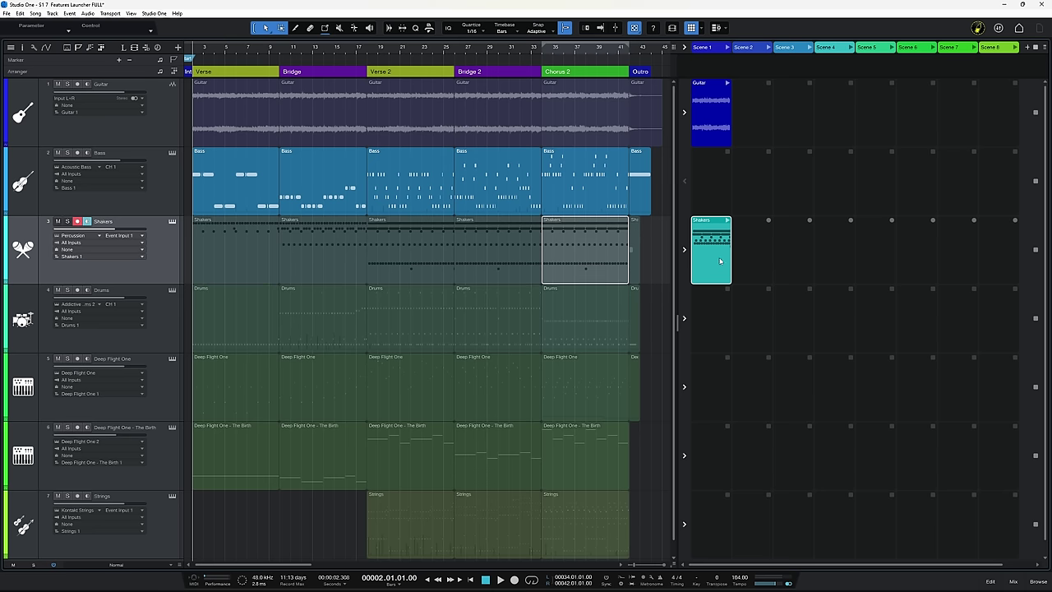
pyautogui.click(685, 182)
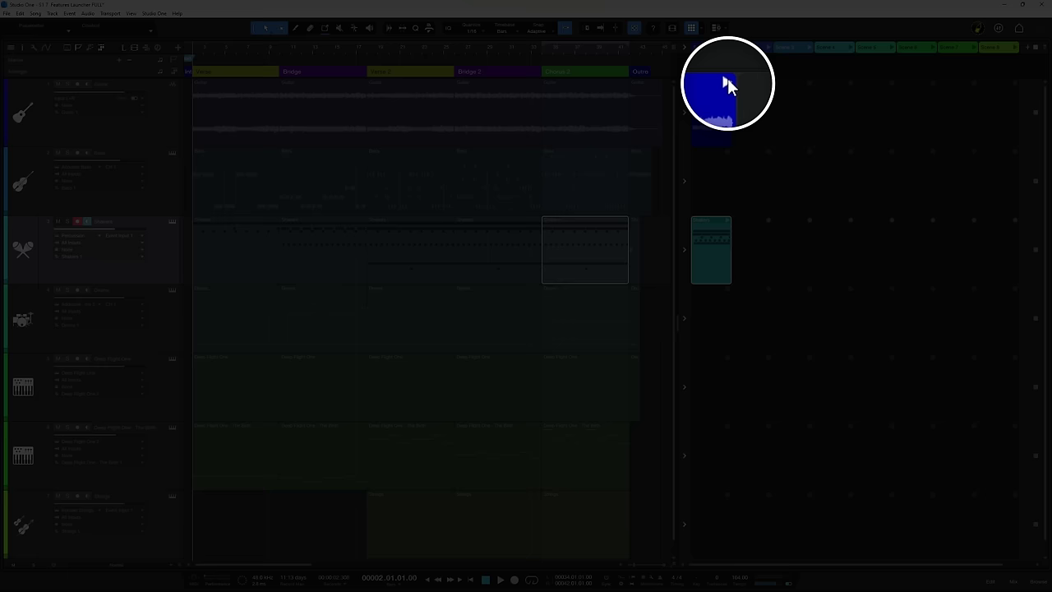
pyautogui.click(728, 83)
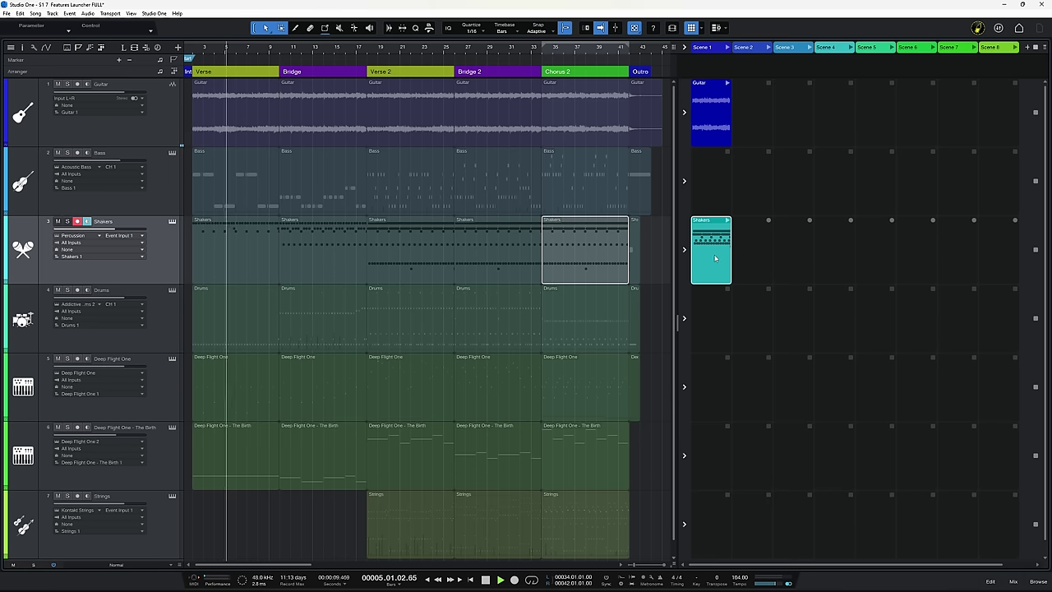
pyautogui.press('space')
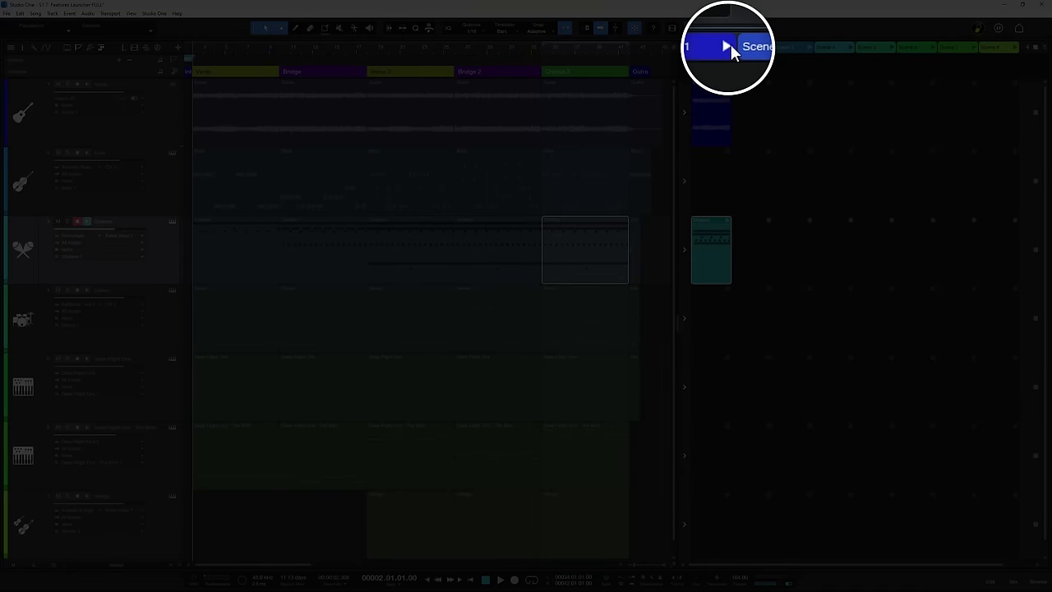
pyautogui.click(727, 47)
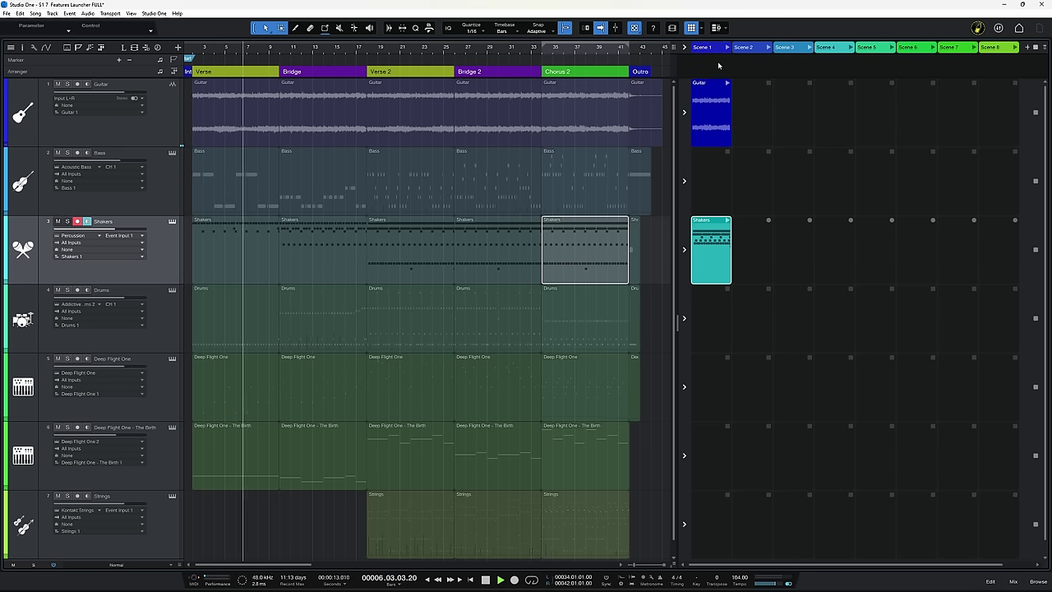
# Step: Copy Scene 1's Guitar and Shakers clips into Scene 2
pyautogui.click(714, 129)
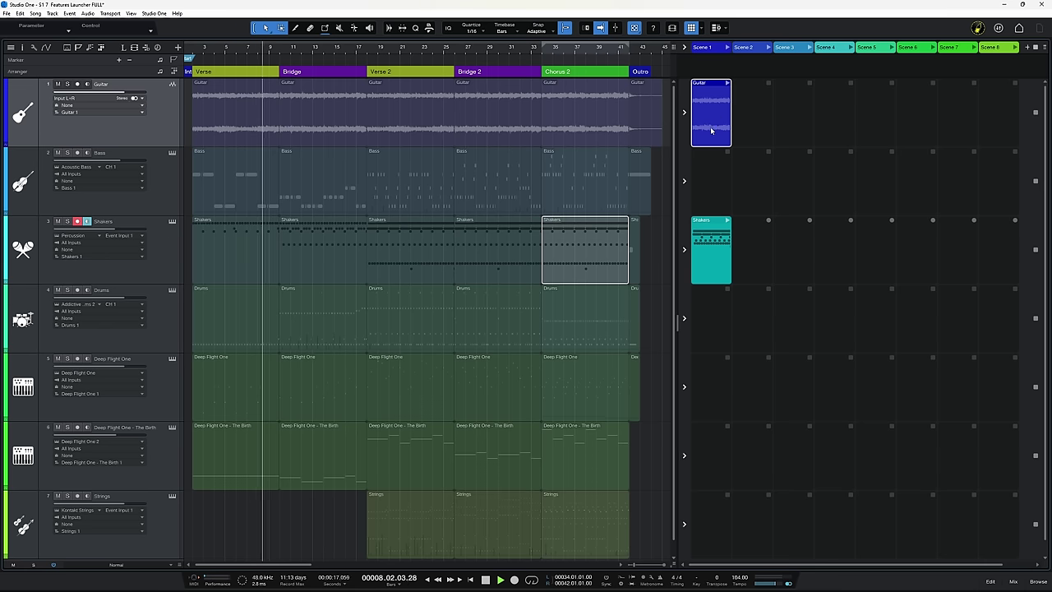
pyautogui.moveTo(711, 127); pyautogui.dragTo(748, 120)
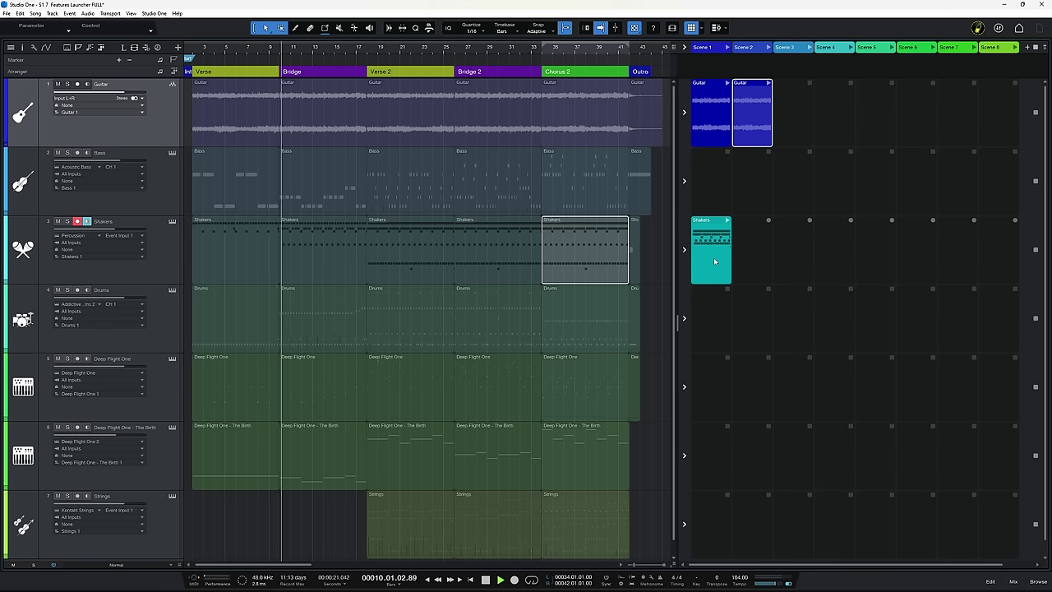
pyautogui.moveTo(714, 262); pyautogui.dragTo(749, 261)
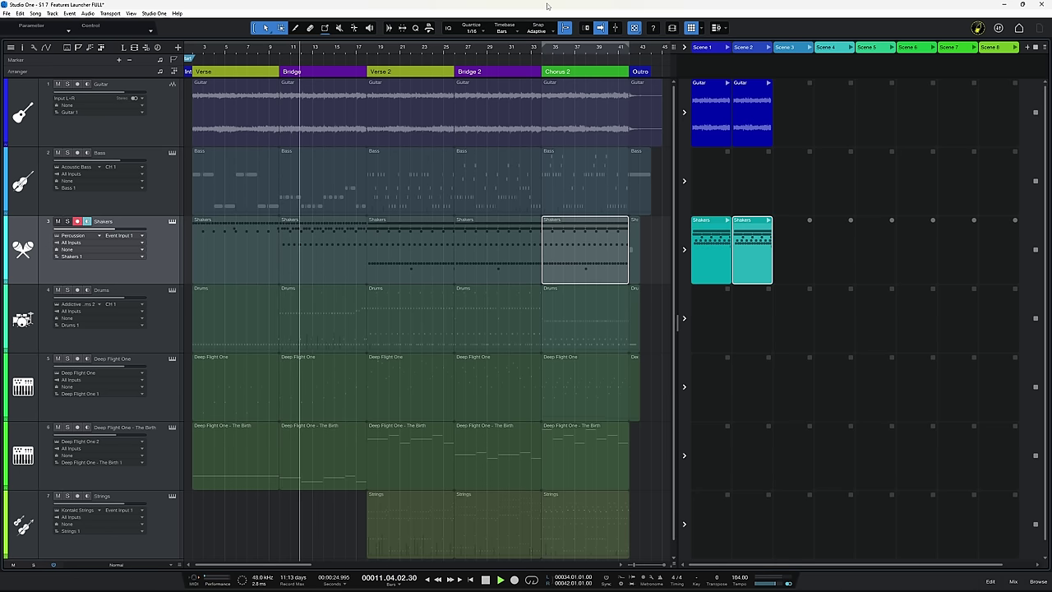
# Step: Stop playback, add the Verse 2 Bass and Drums events to Scene 2, and launch Scene 2
pyautogui.press('space')
pyautogui.moveTo(422, 192); pyautogui.dragTo(738, 198)
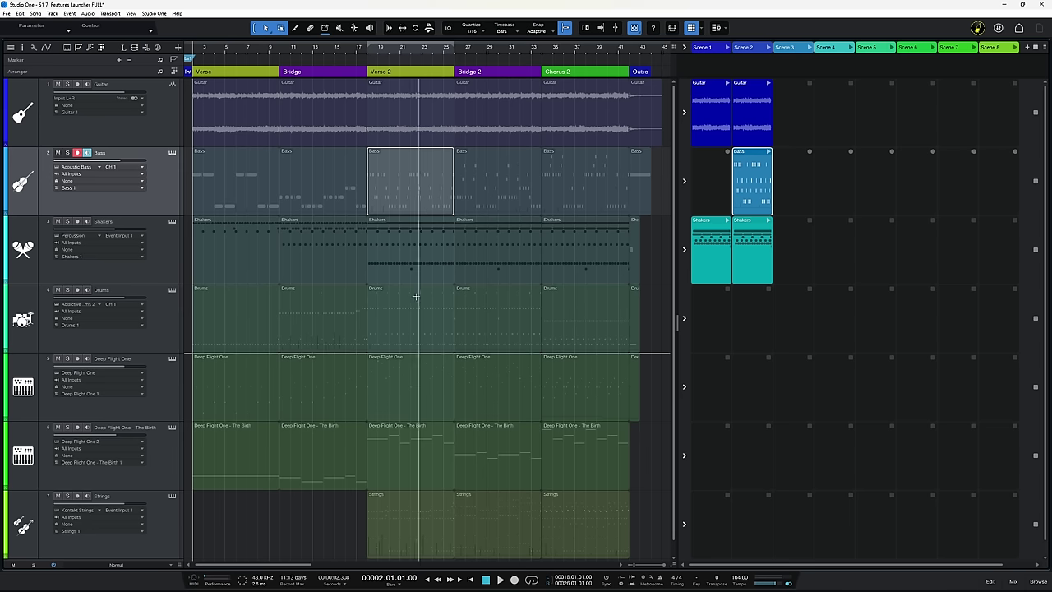
pyautogui.moveTo(406, 329); pyautogui.dragTo(750, 320)
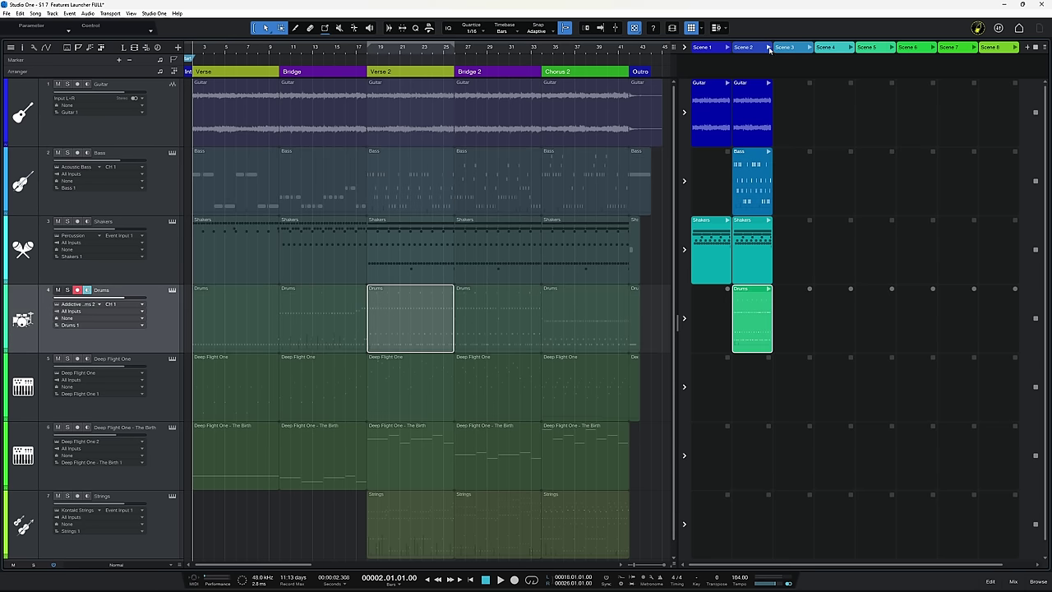
pyautogui.click(769, 48)
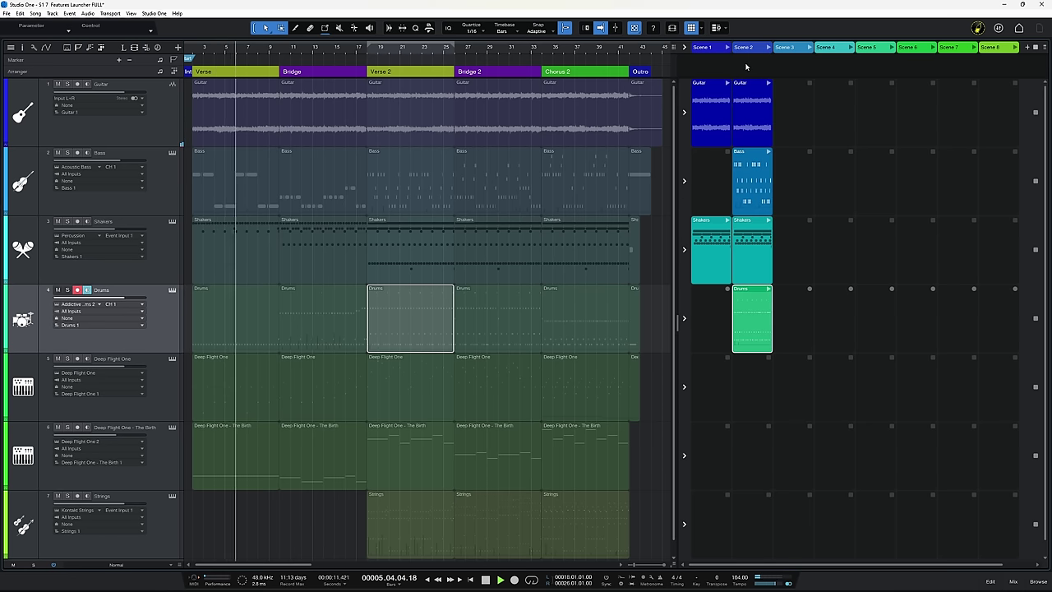
pyautogui.press('space')
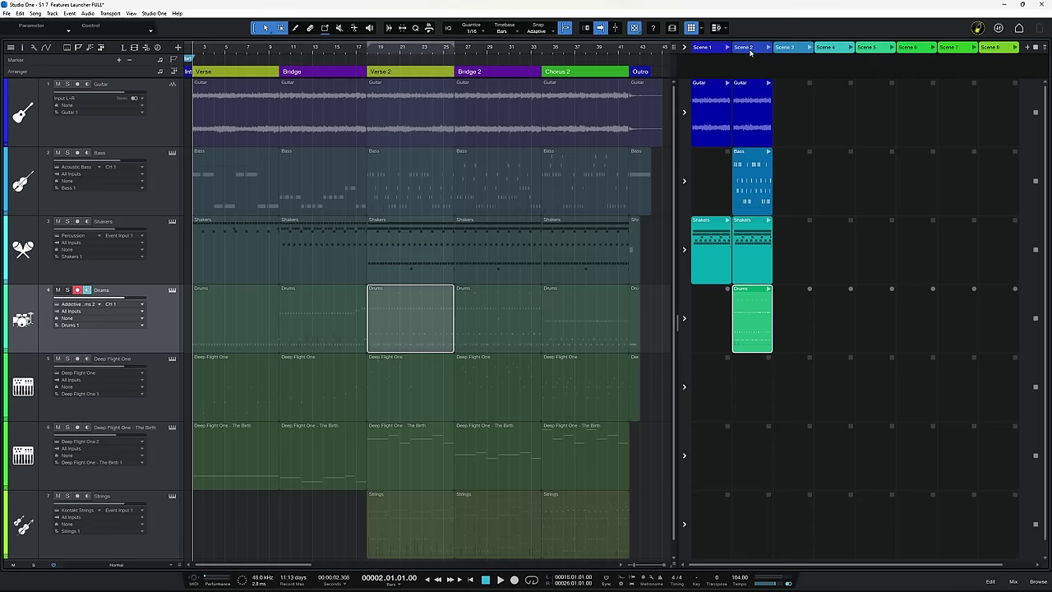
pyautogui.click(745, 47)
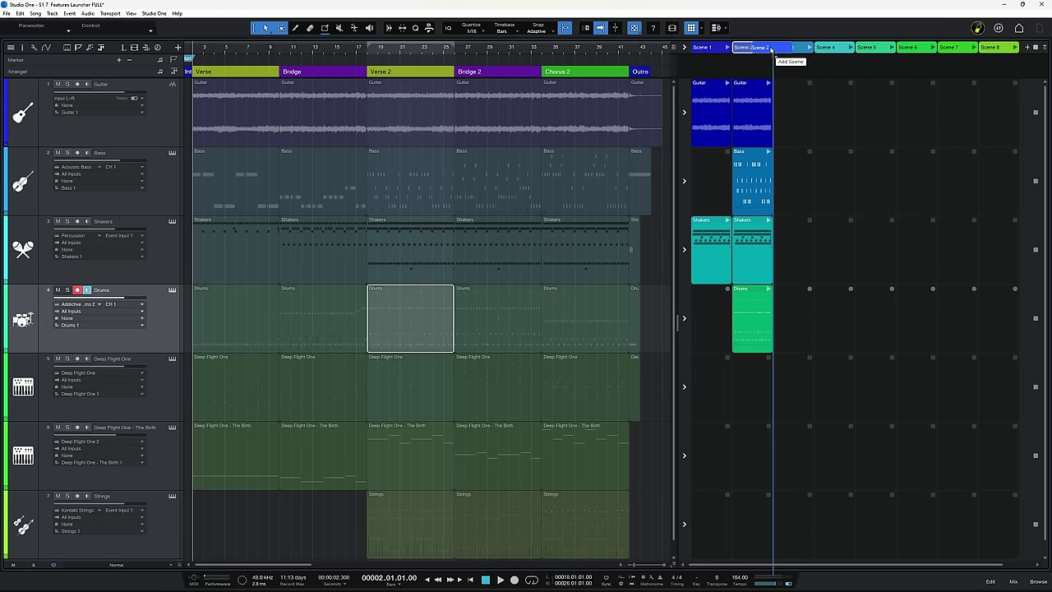
pyautogui.hotkey('ctrl', 'd')
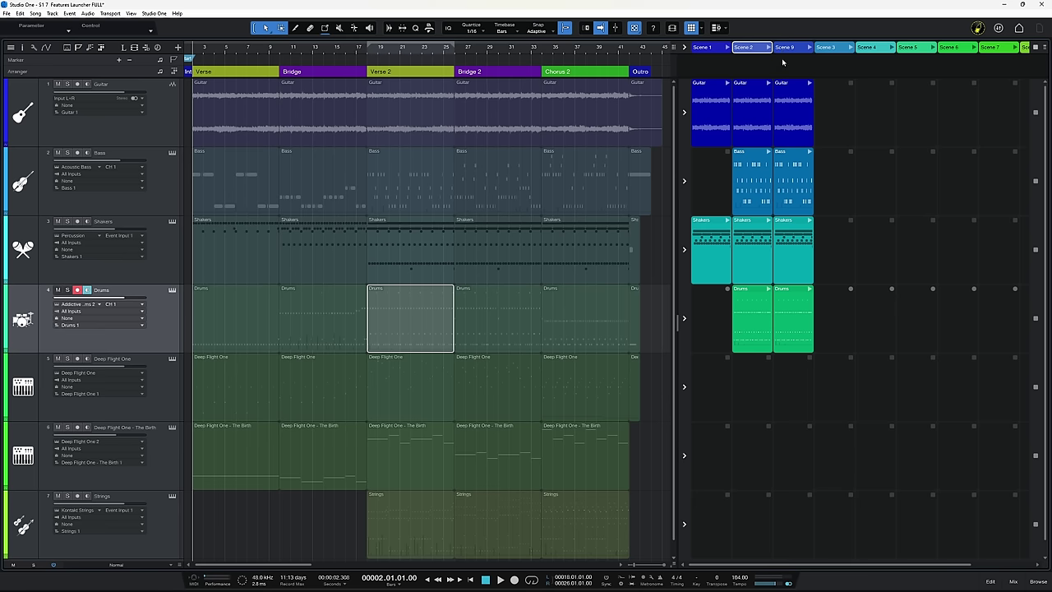
pyautogui.click(795, 201)
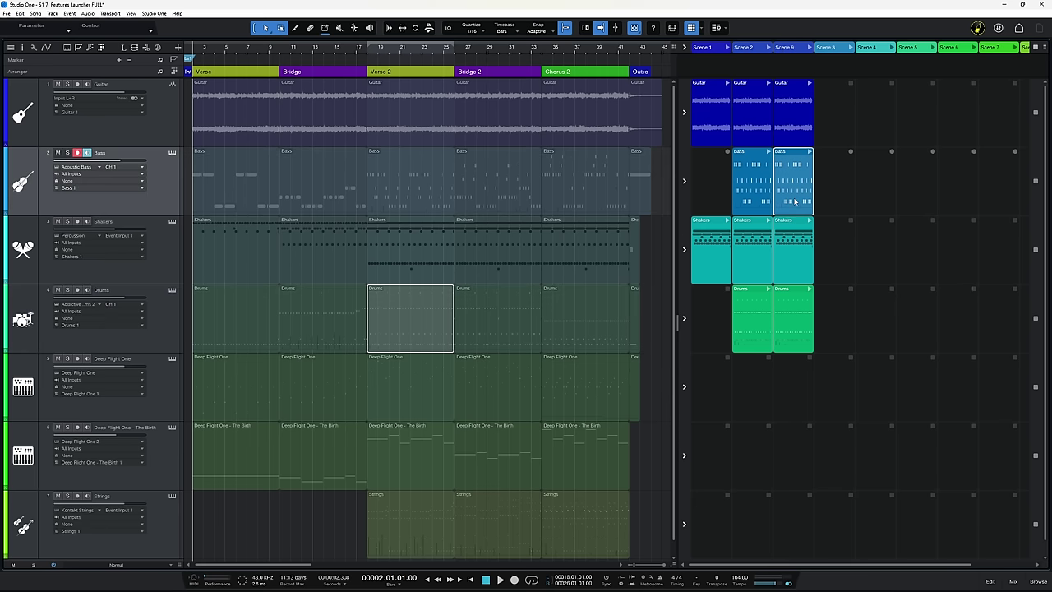
pyautogui.press('Delete')
pyautogui.click(801, 329)
pyautogui.press('Delete')
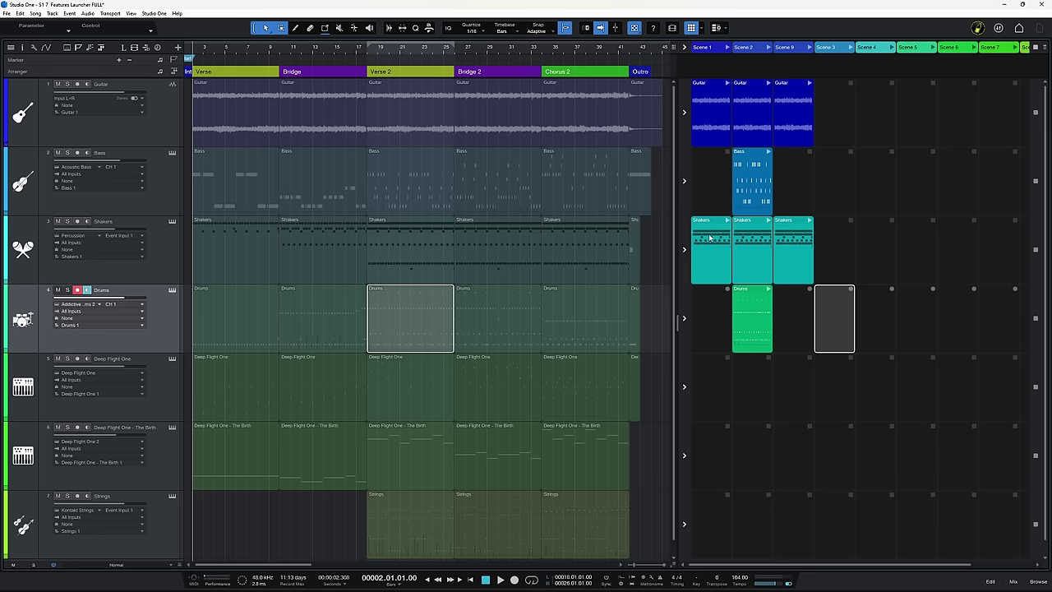
pyautogui.moveTo(573, 197); pyautogui.dragTo(794, 183)
pyautogui.moveTo(582, 340); pyautogui.dragTo(794, 329)
pyautogui.moveTo(601, 544); pyautogui.dragTo(794, 542)
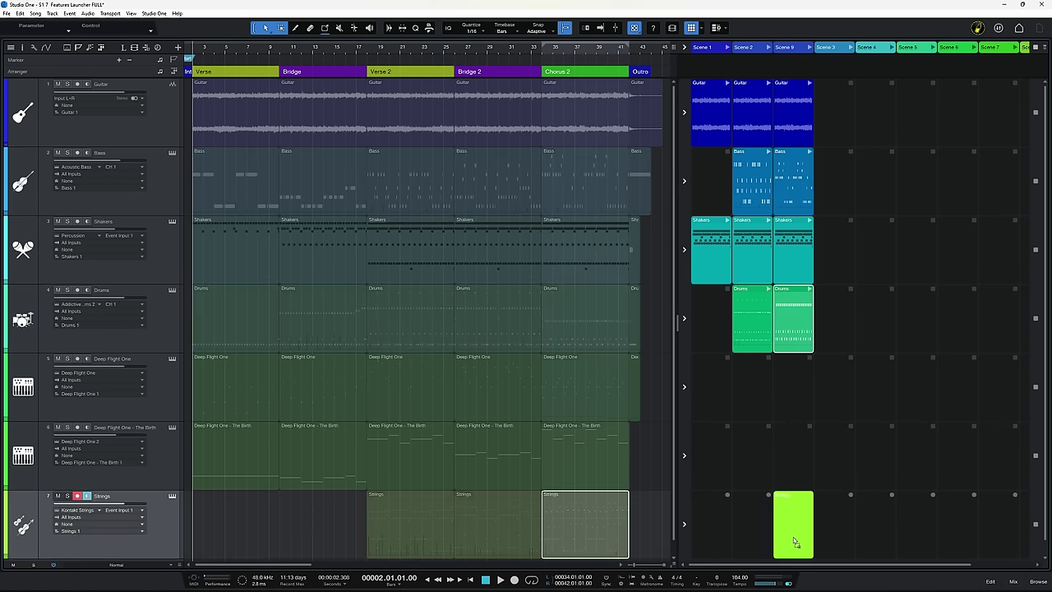
pyautogui.click(579, 399)
pyautogui.moveTo(579, 398); pyautogui.dragTo(791, 396)
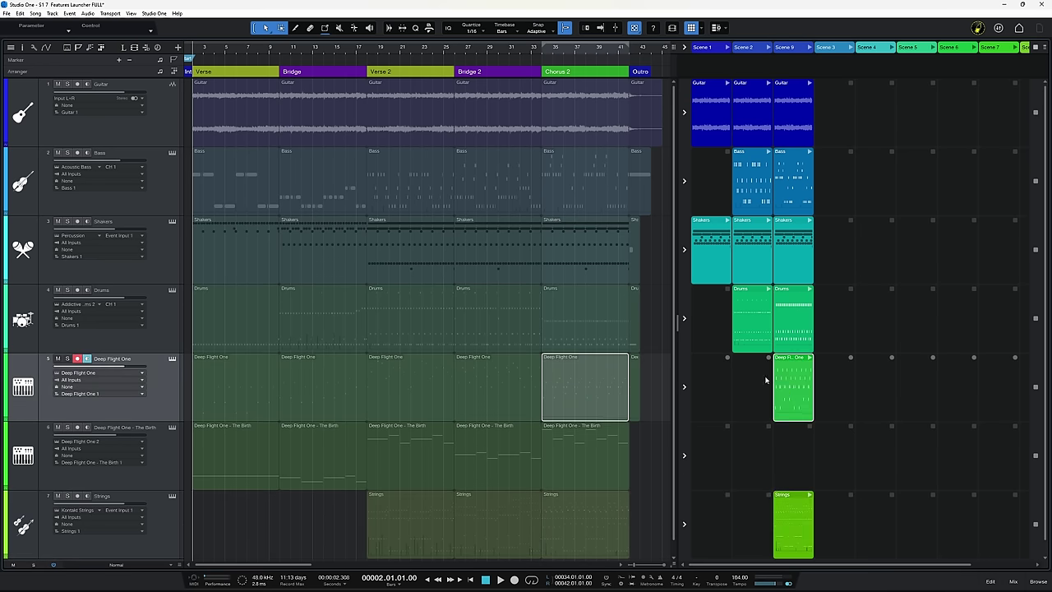
pyautogui.click(810, 47)
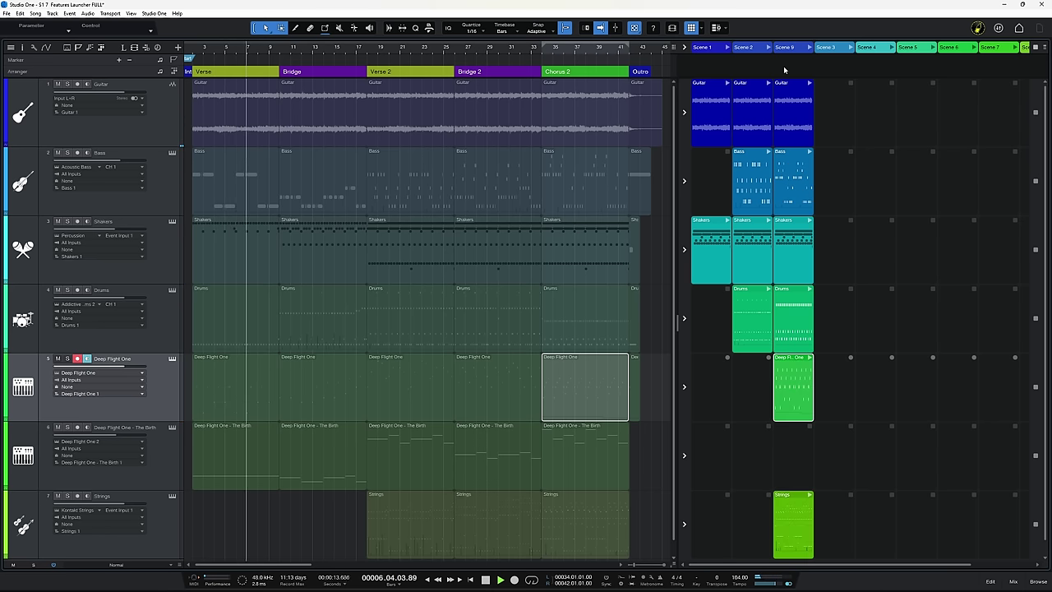
# Step: Stop playback and drop Scene 9 into the arrangement right after the Outro section
pyautogui.press('space')
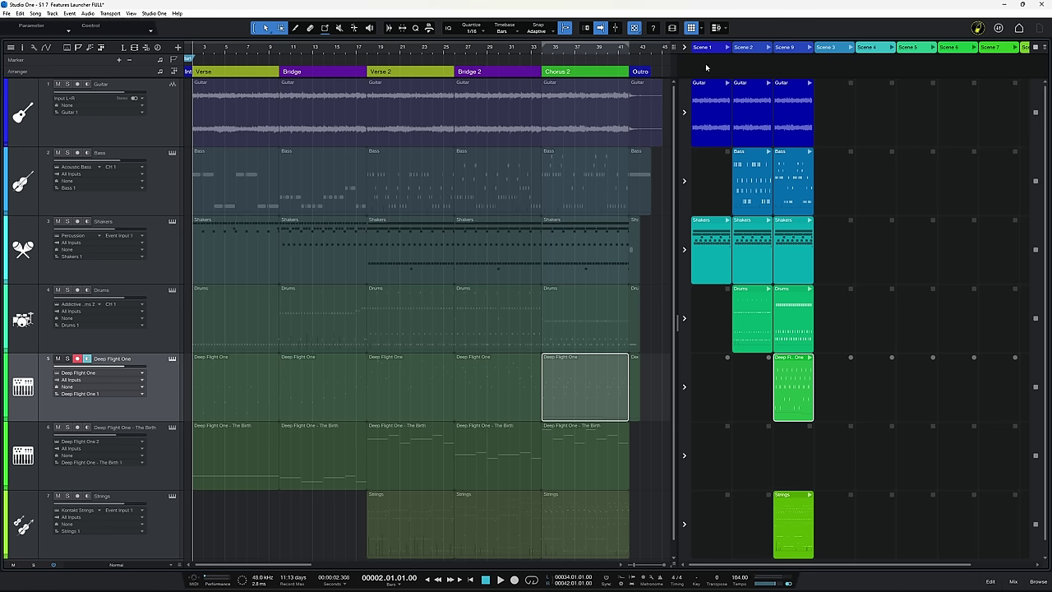
pyautogui.moveTo(309, 567); pyautogui.dragTo(363, 567)
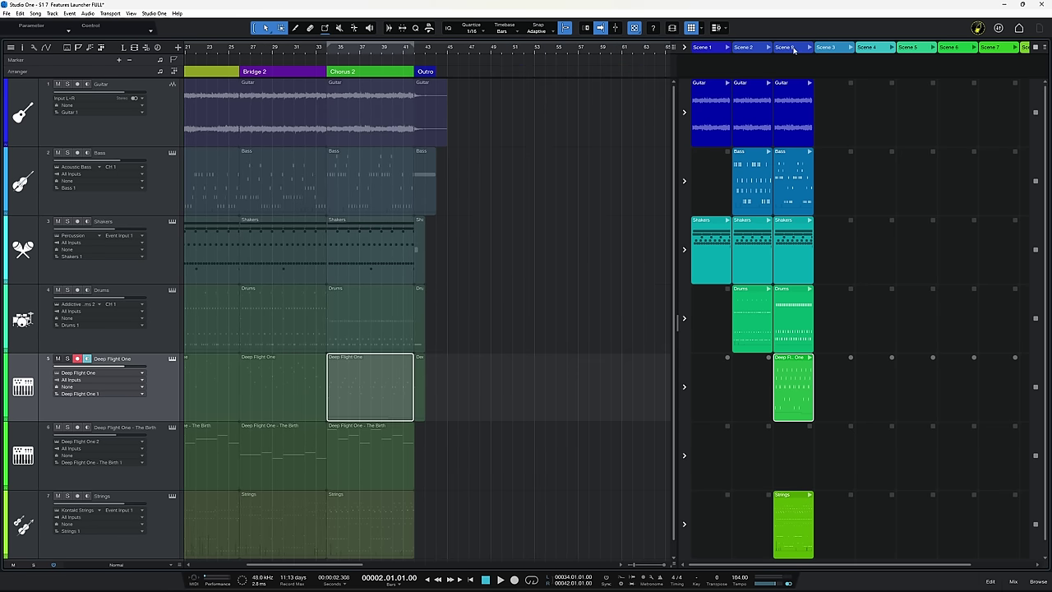
pyautogui.moveTo(794, 50); pyautogui.dragTo(496, 64)
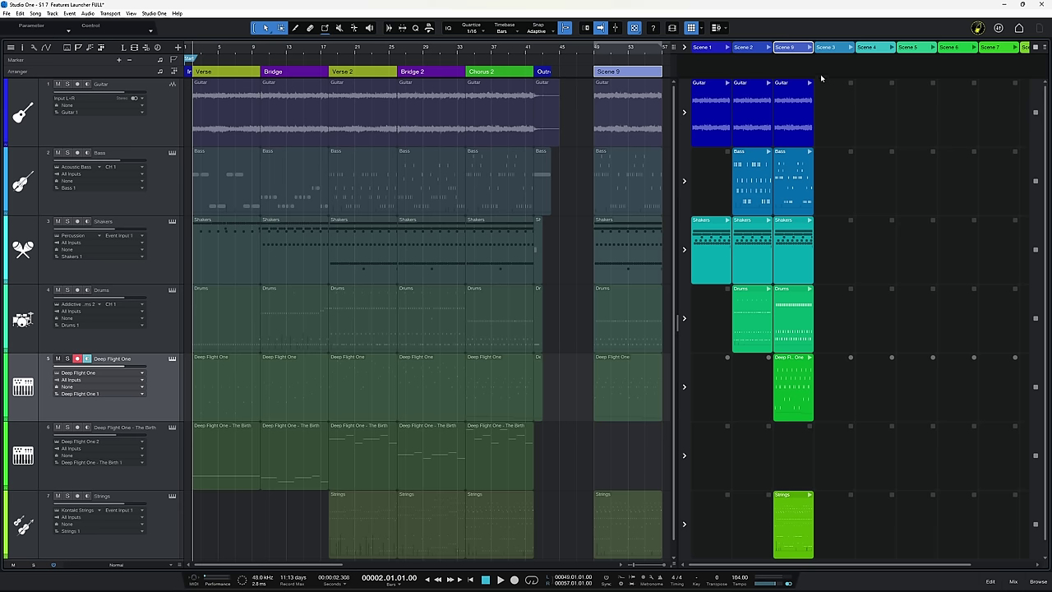
pyautogui.moveTo(343, 568); pyautogui.dragTo(373, 570)
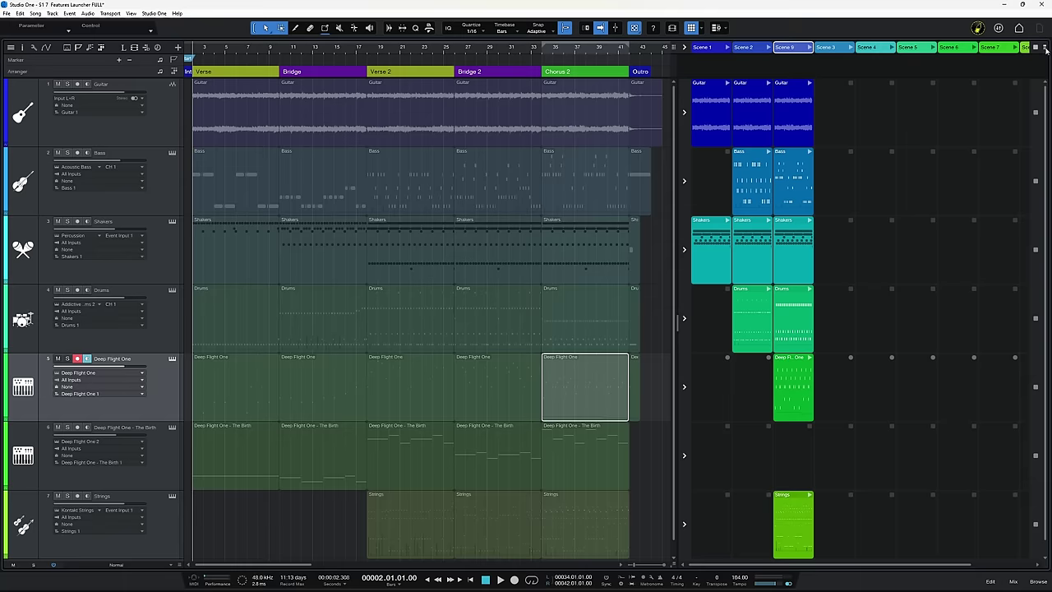
# Step: Show the scene playlist panel and rename Scenes 1, 2 and 9 to Intro, Verse and CHORUS
pyautogui.click(1044, 48)
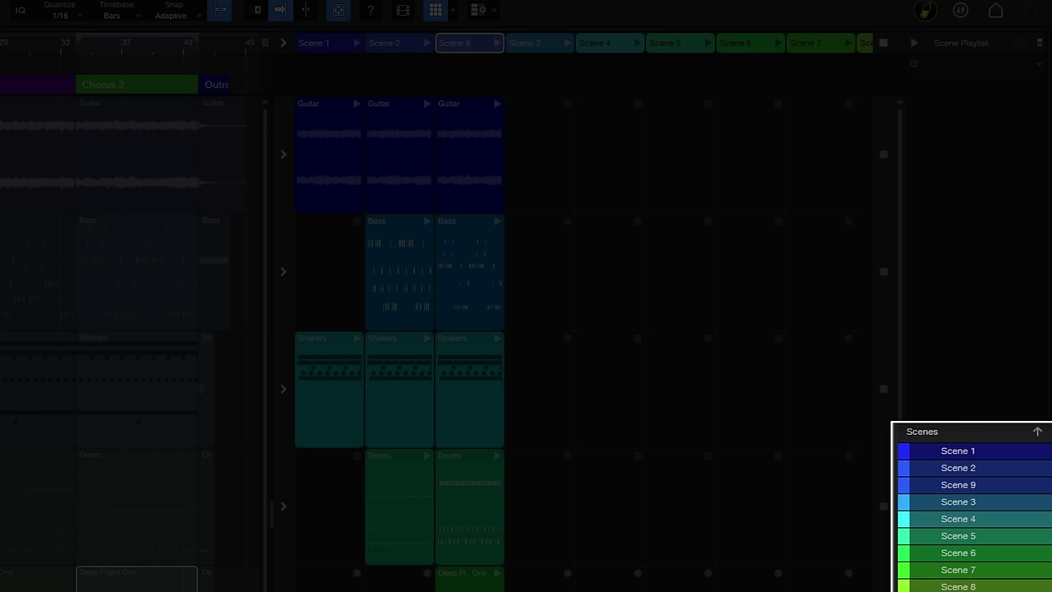
pyautogui.doubleClick(968, 453)
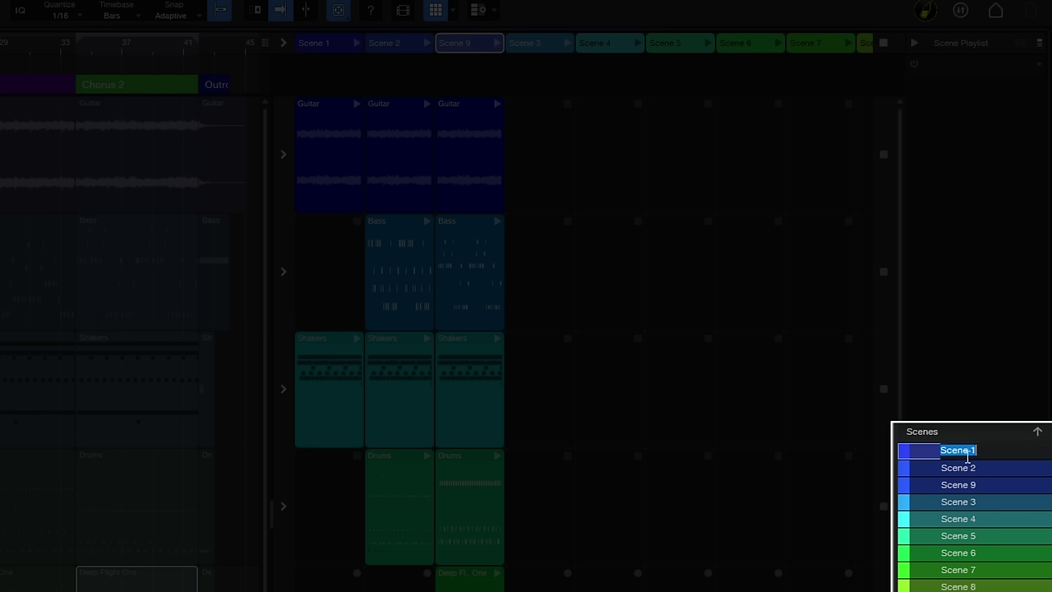
pyautogui.write('Intro')
pyautogui.doubleClick(946, 466)
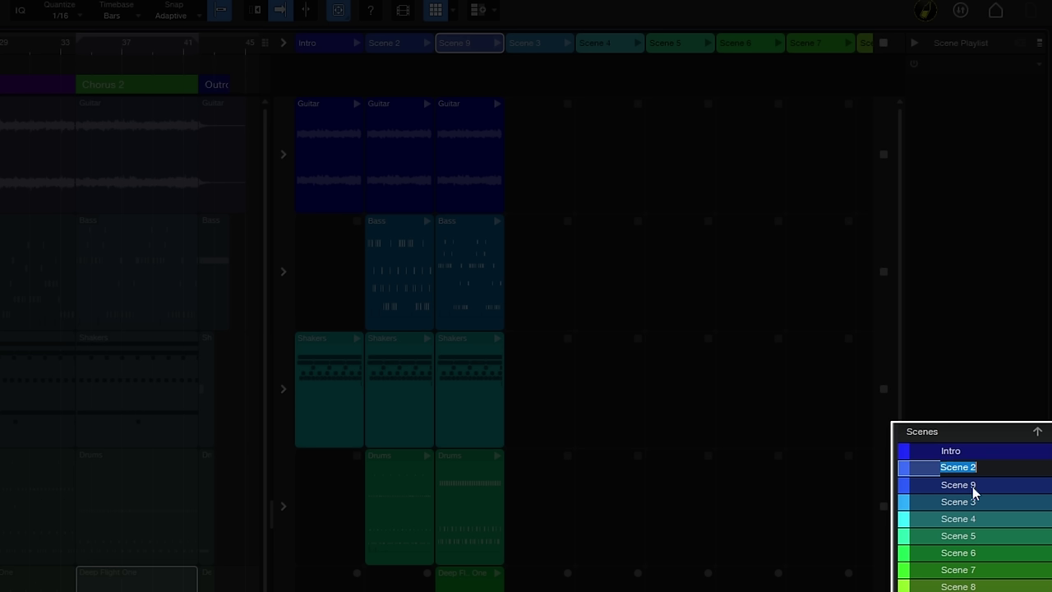
pyautogui.write('Verse')
pyautogui.doubleClick(970, 486)
pyautogui.write('C')
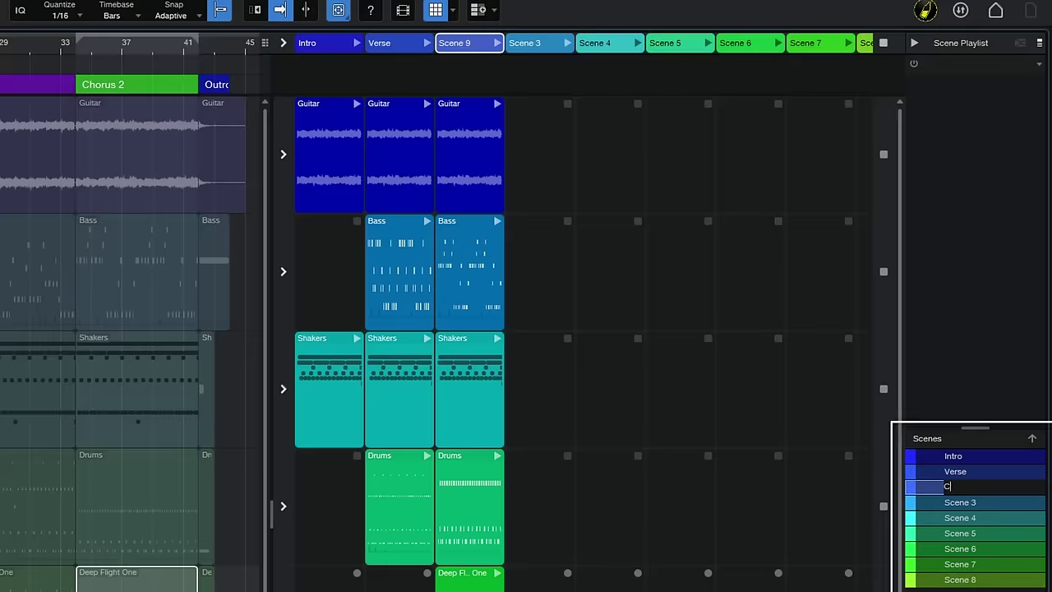
pyautogui.write('HORUS')
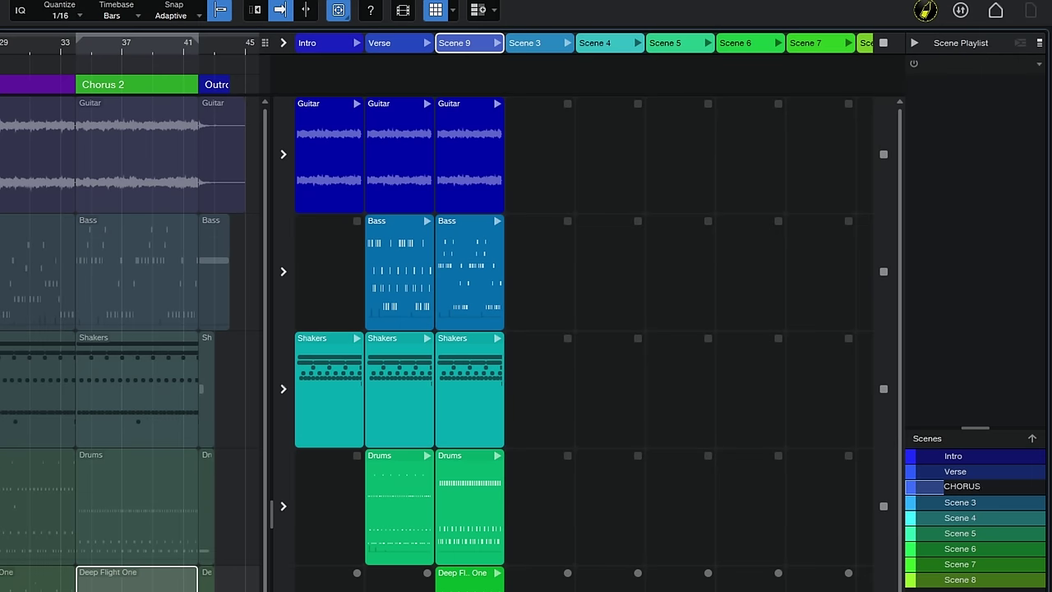
pyautogui.press('Return')
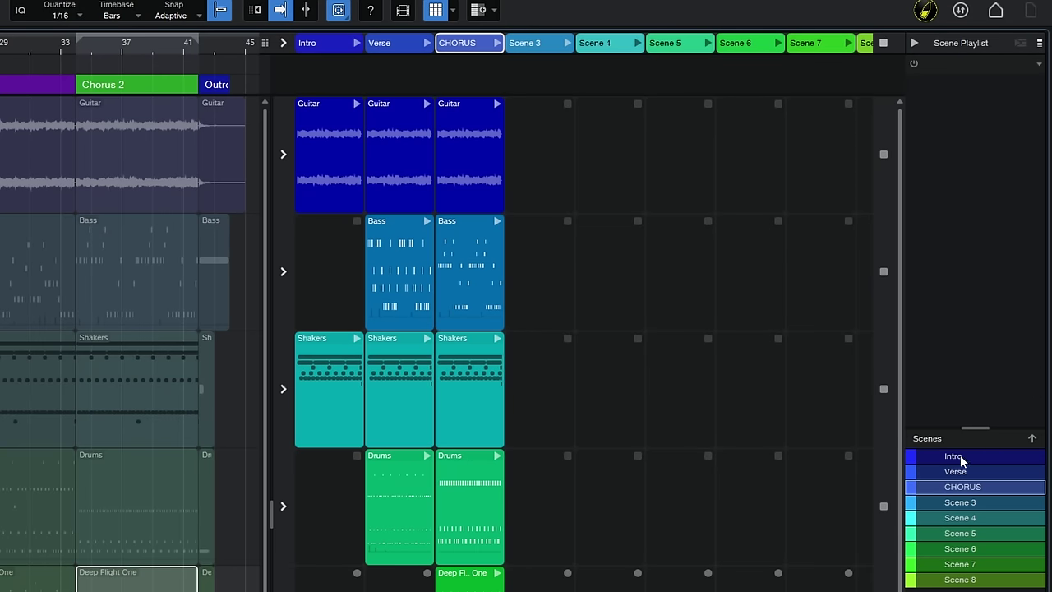
# Step: Fill Playlist 1 with Intro, CHORUS, Verse, CHORUS and Intro scenes
pyautogui.moveTo(960, 457); pyautogui.dragTo(937, 109)
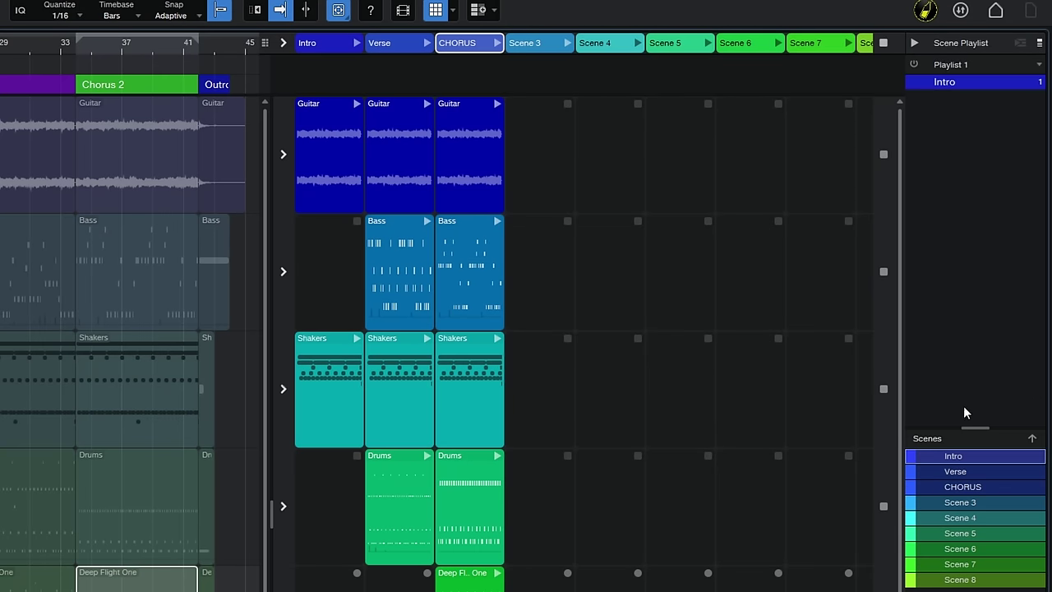
pyautogui.moveTo(968, 475); pyautogui.dragTo(983, 312)
pyautogui.moveTo(970, 487); pyautogui.dragTo(959, 136)
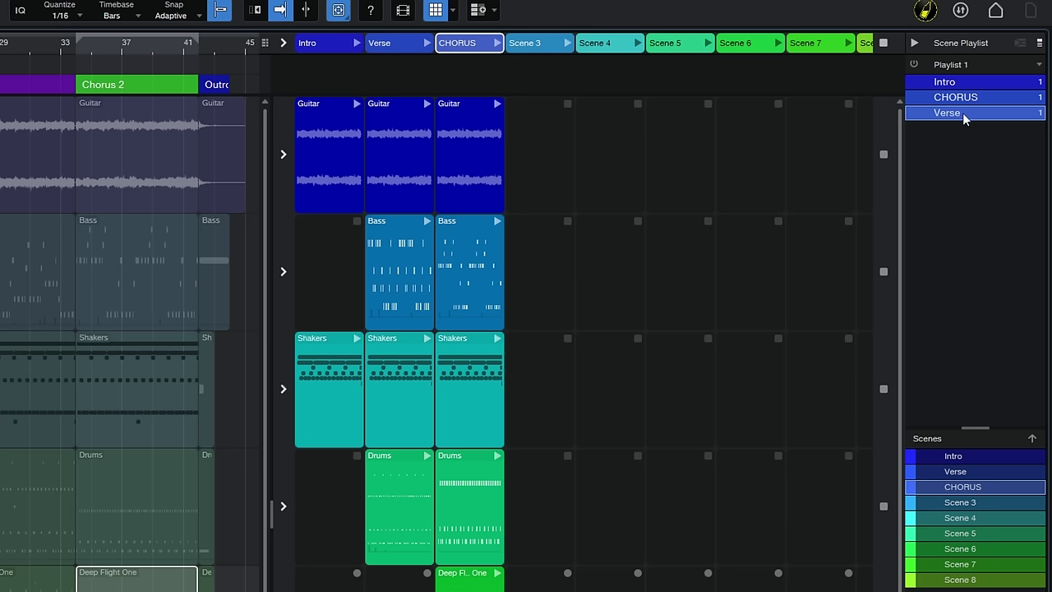
pyautogui.moveTo(978, 97); pyautogui.dragTo(983, 133)
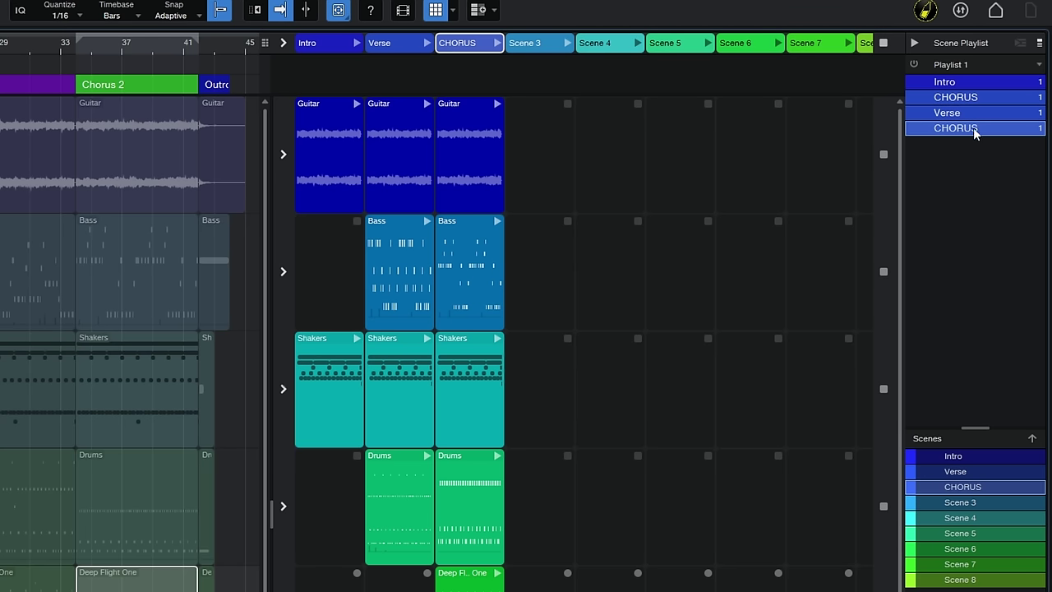
pyautogui.moveTo(967, 85); pyautogui.dragTo(973, 148)
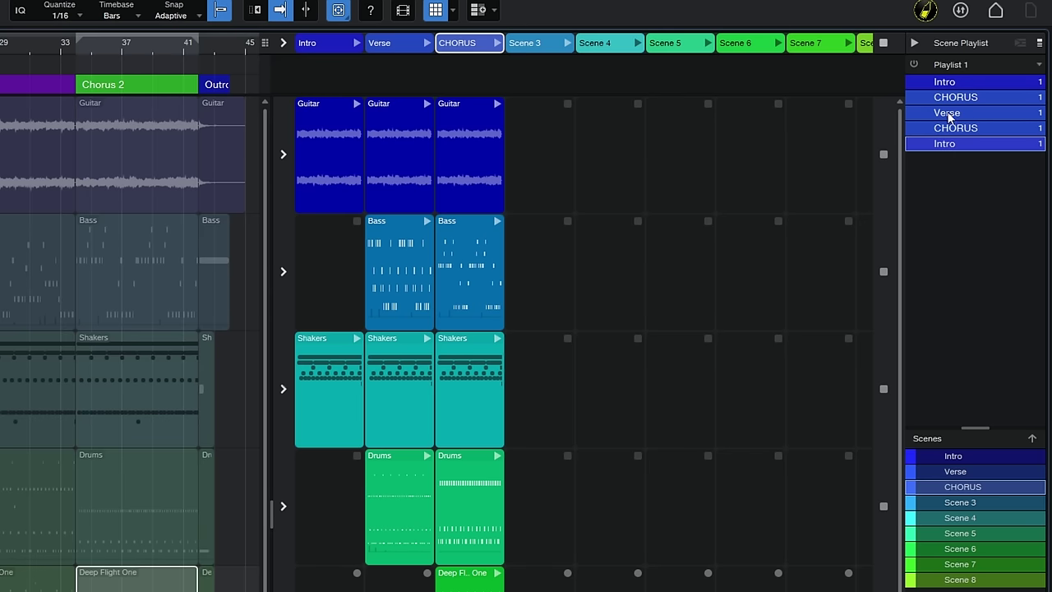
# Step: Set the Verse playlist entry to repeat 2 times
pyautogui.click(941, 117)
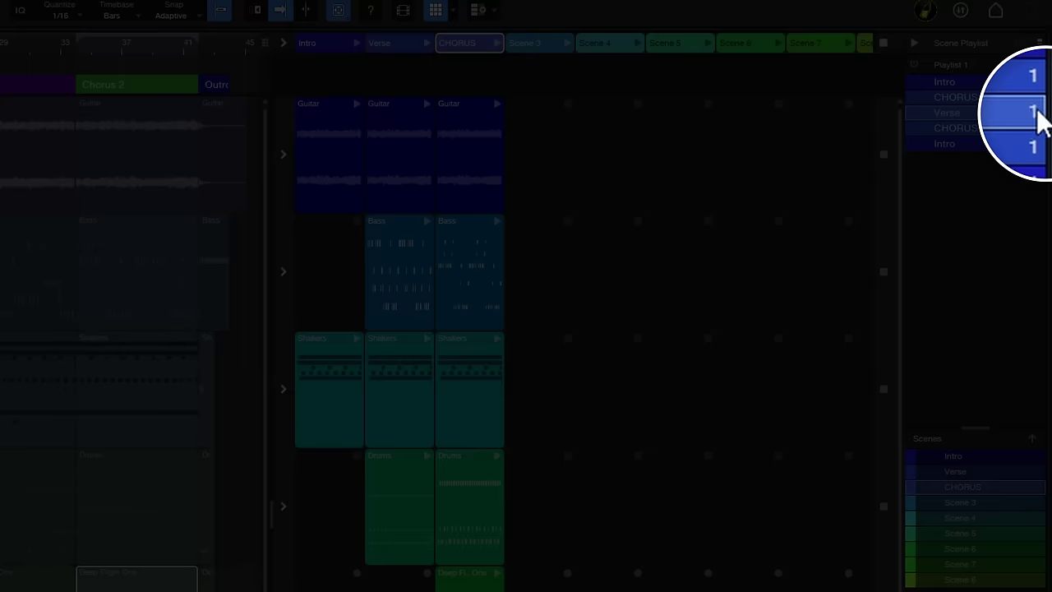
pyautogui.doubleClick(1034, 115)
pyautogui.press('BackSpace')
pyautogui.write('2')
pyautogui.press('Return')
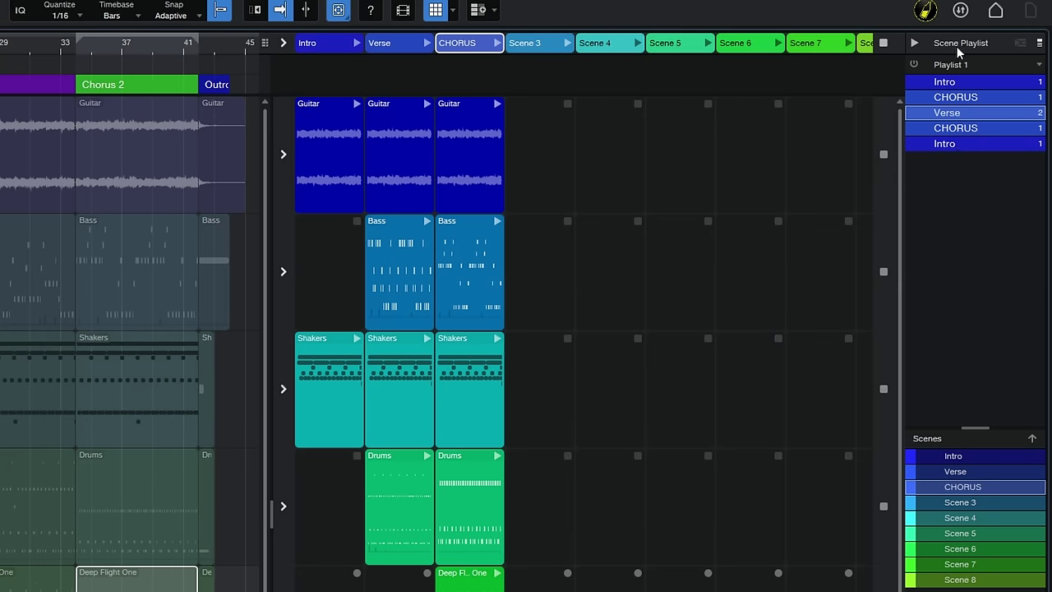
pyautogui.click(915, 43)
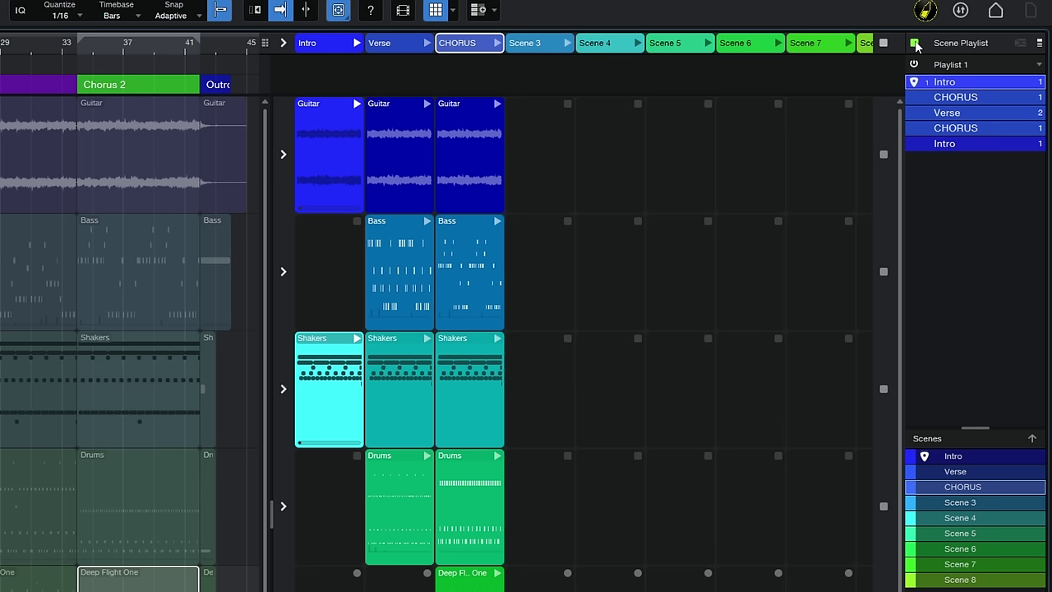
pyautogui.click(915, 42)
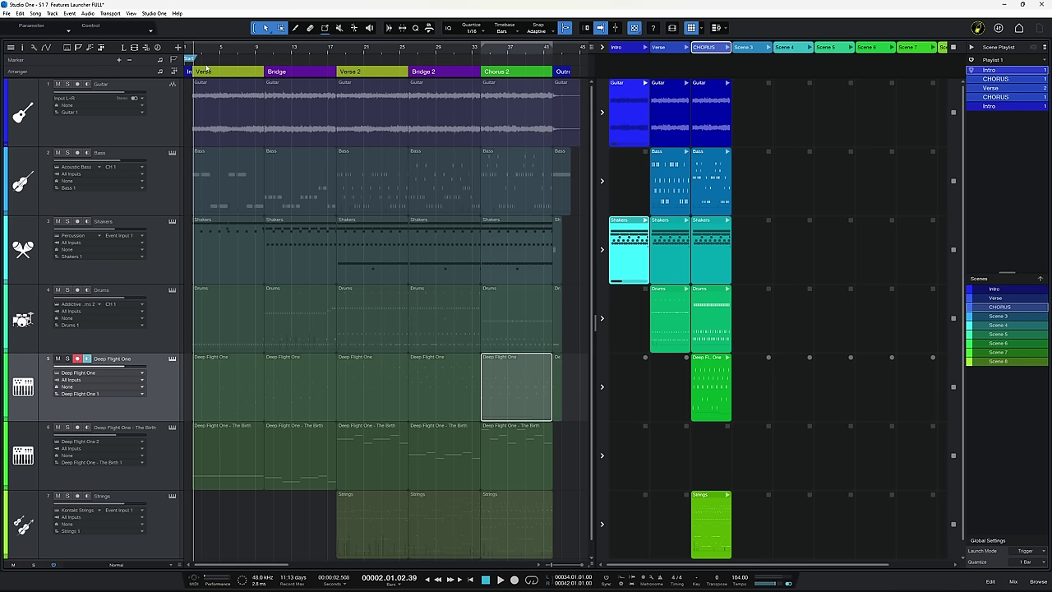
# Step: View the Song > Export Mixdown settings and cancel without exporting
pyautogui.click(35, 13)
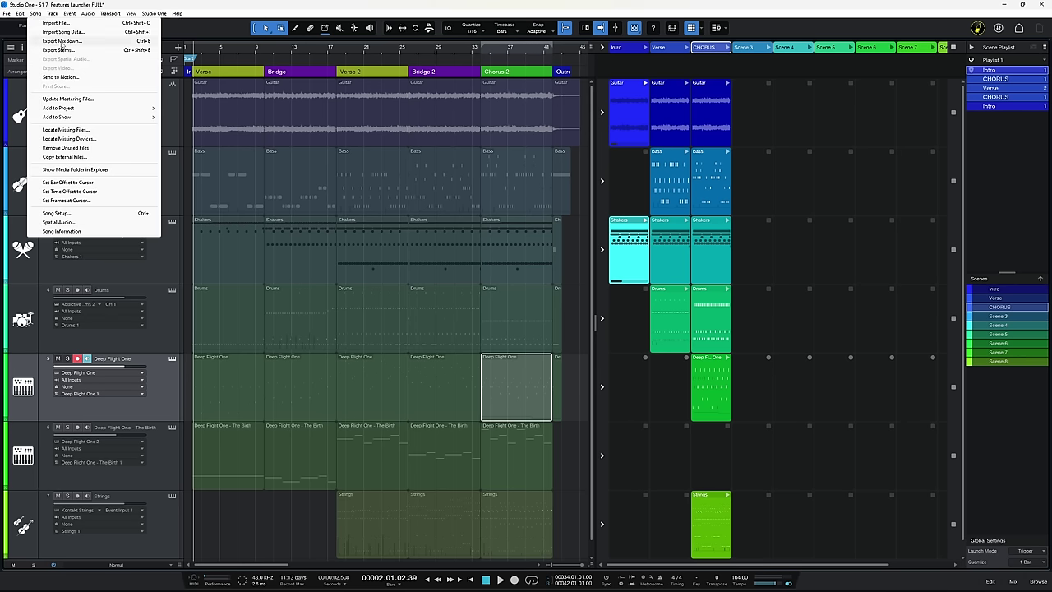
pyautogui.click(60, 41)
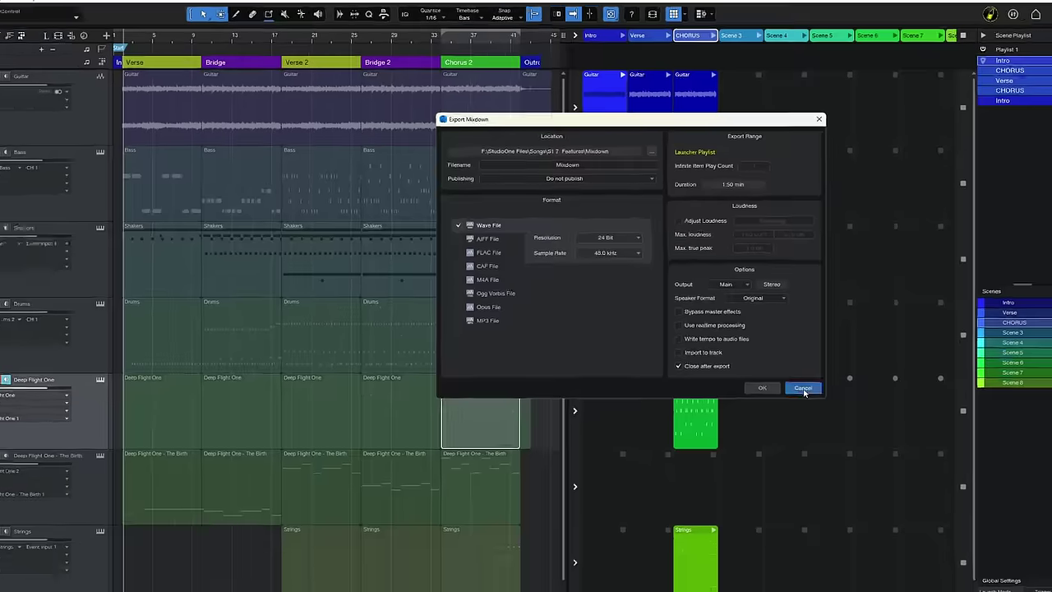
pyautogui.click(772, 513)
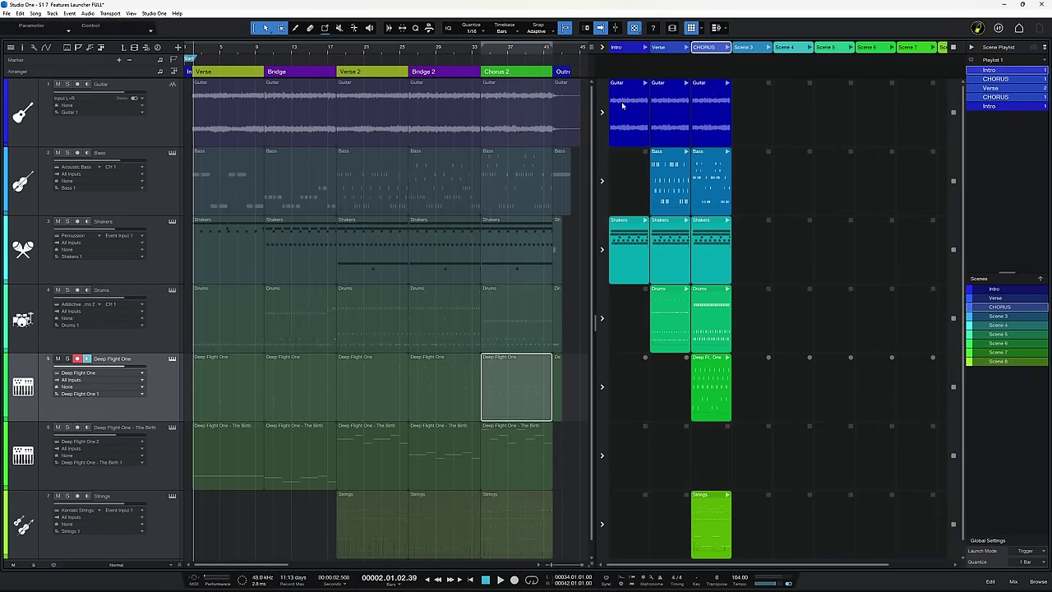
# Step: Return all tracks to arrangement playback, then recheck Export Mixdown with Ctrl+E and cancel
pyautogui.click(603, 49)
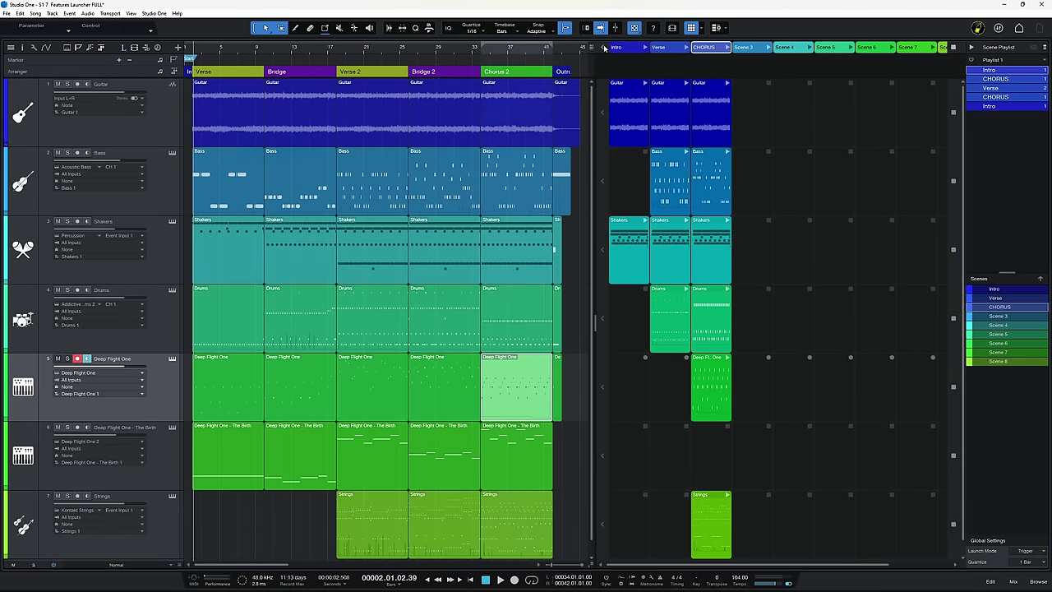
pyautogui.click(20, 13)
pyautogui.moveTo(36, 13)
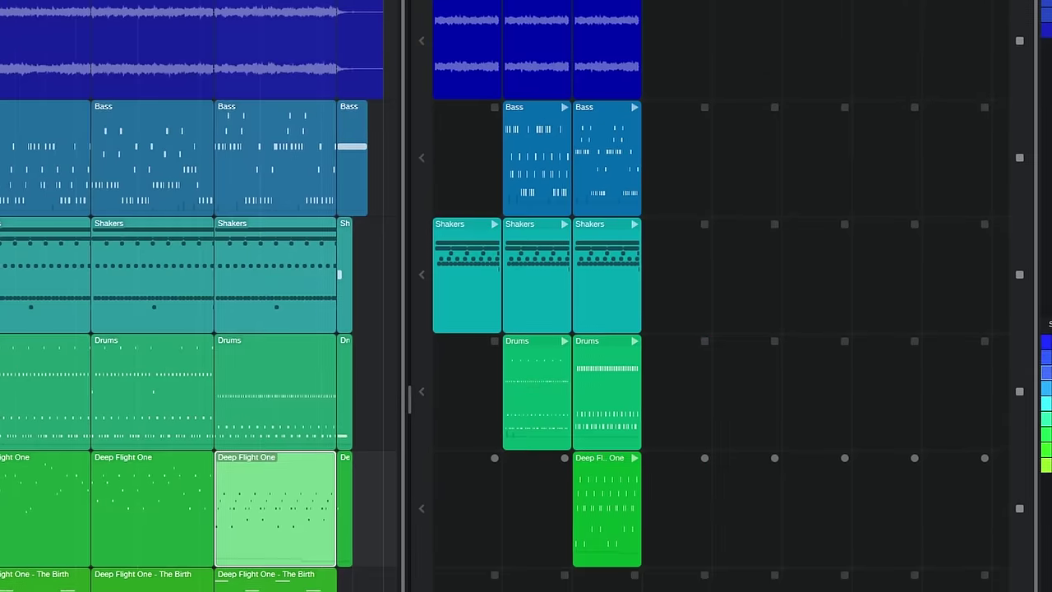
pyautogui.hotkey('ctrl', 'e')
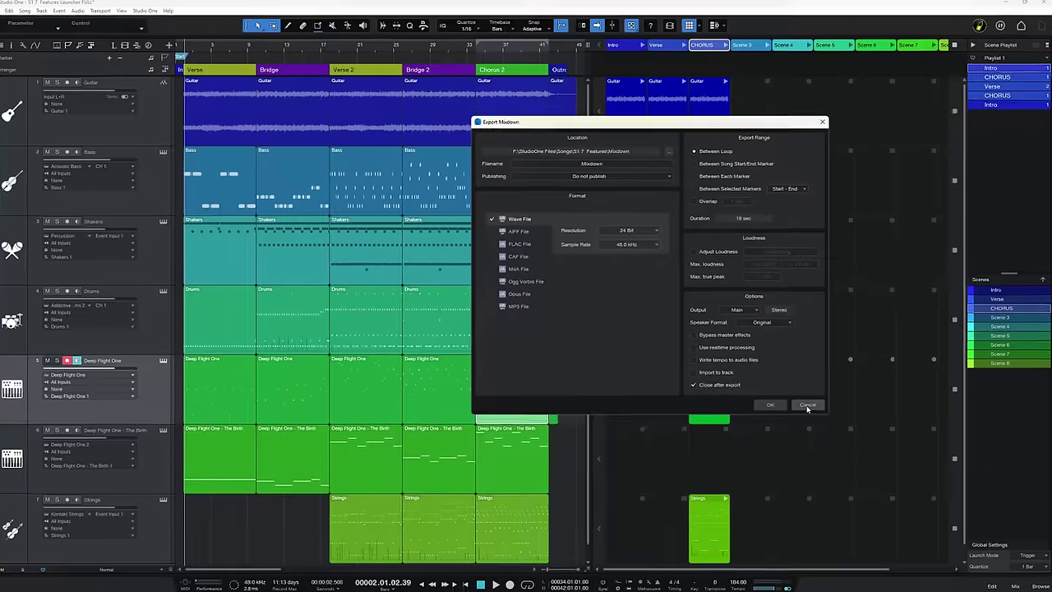
pyautogui.click(807, 406)
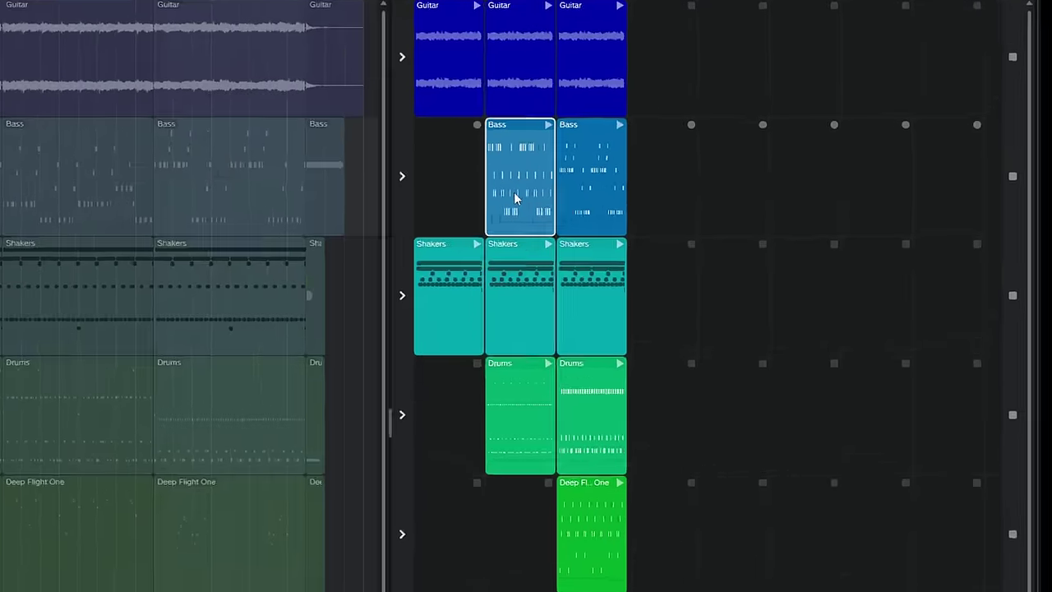
# Step: Inspect the Bass clip's Play Mode options (Loop/One Shot), leaving it on Loop
pyautogui.rightClick(750, 193)
pyautogui.click(608, 224)
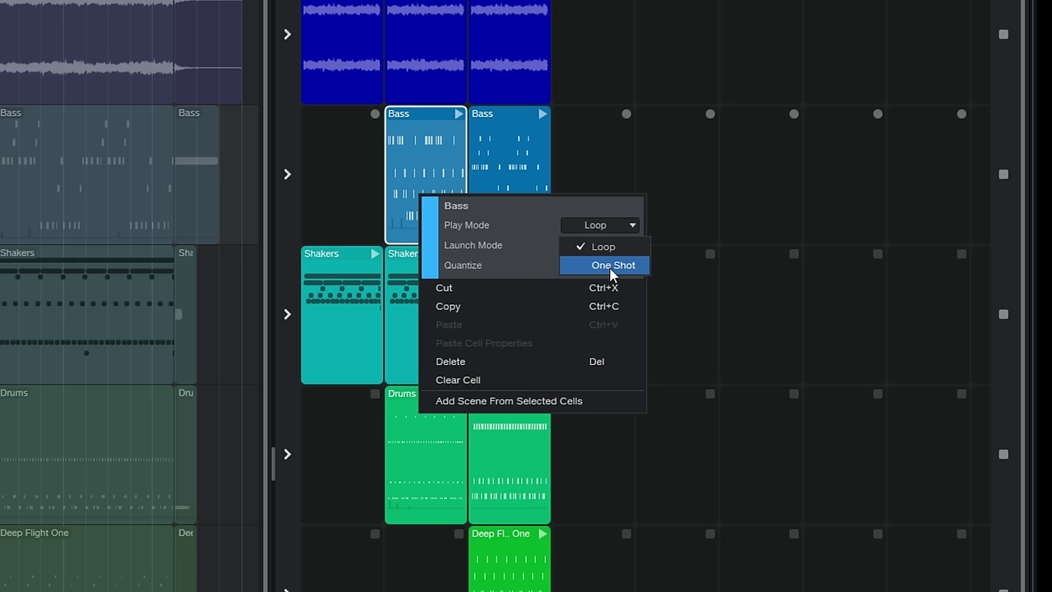
pyautogui.click(610, 267)
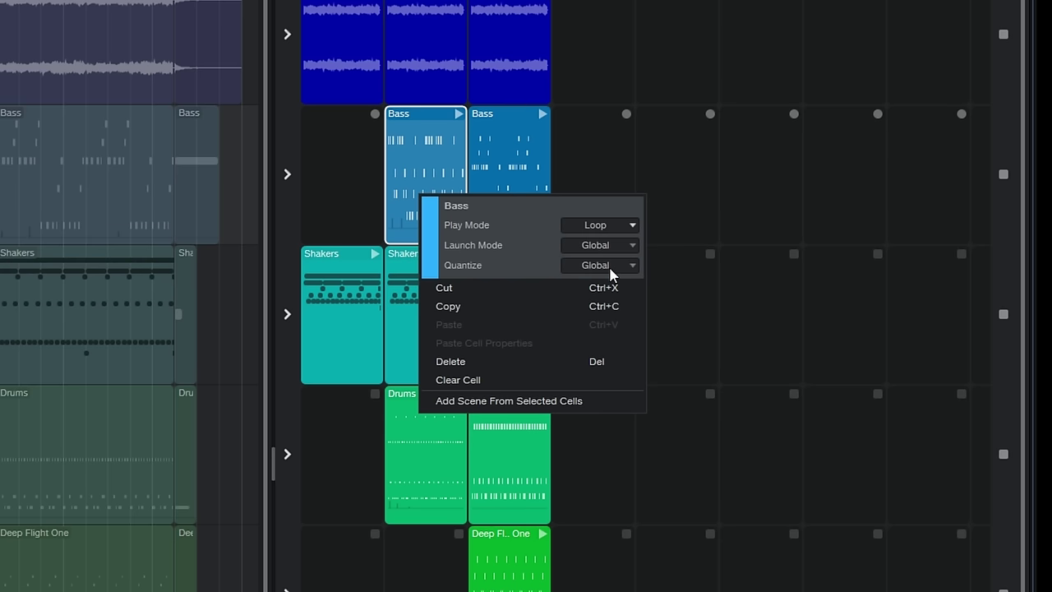
pyautogui.press('Escape')
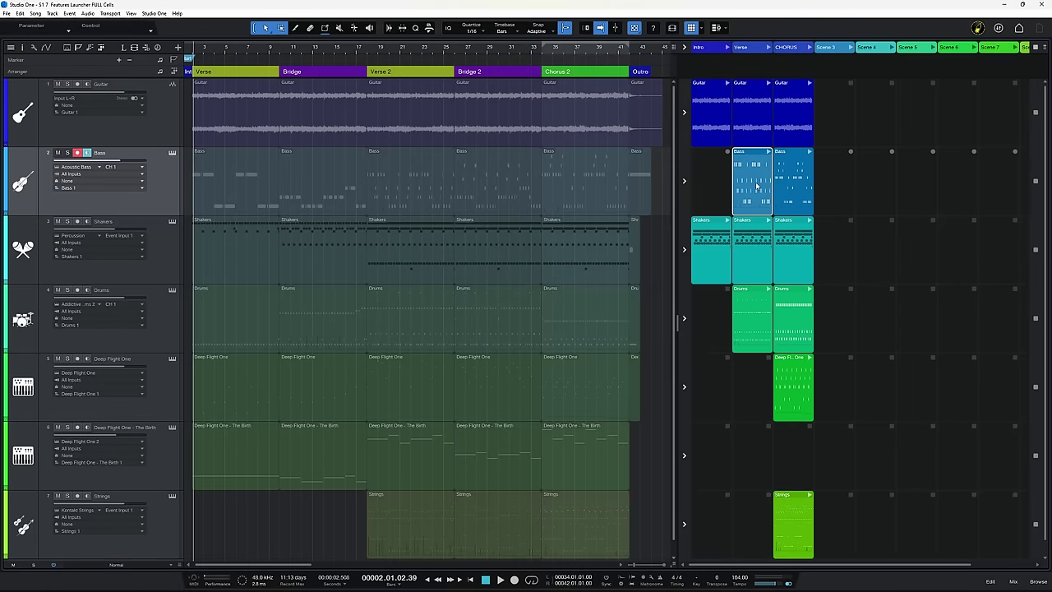
# Step: Open the Verse Bass clip in the note editor, loop bars 3–4, and play from bar 2
pyautogui.doubleClick(756, 188)
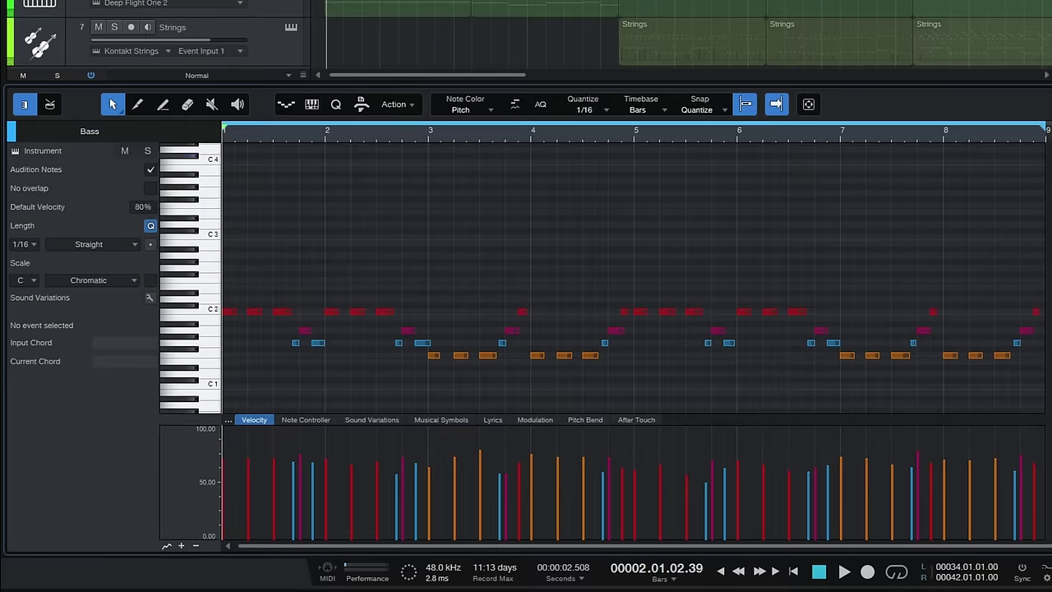
pyautogui.moveTo(223, 125); pyautogui.dragTo(429, 133)
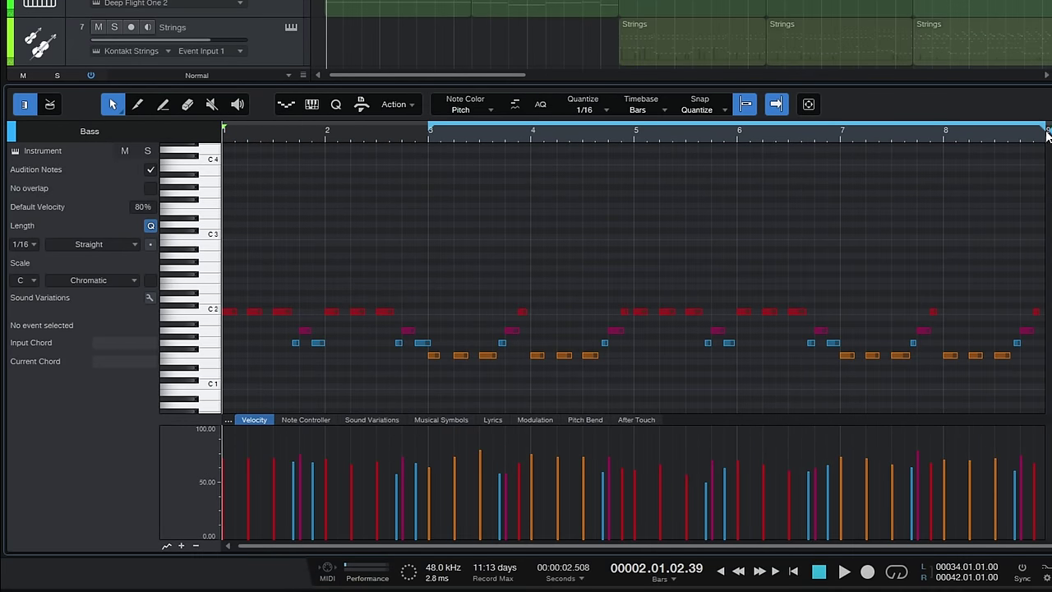
pyautogui.moveTo(1046, 126); pyautogui.dragTo(532, 139)
pyautogui.moveTo(224, 130); pyautogui.dragTo(326, 141)
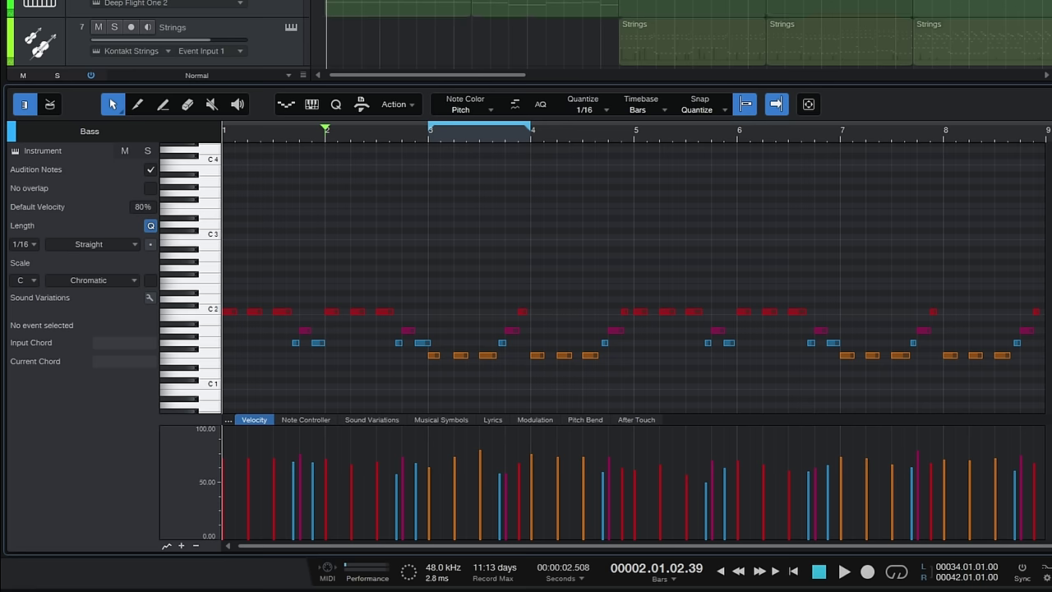
pyautogui.press('space')
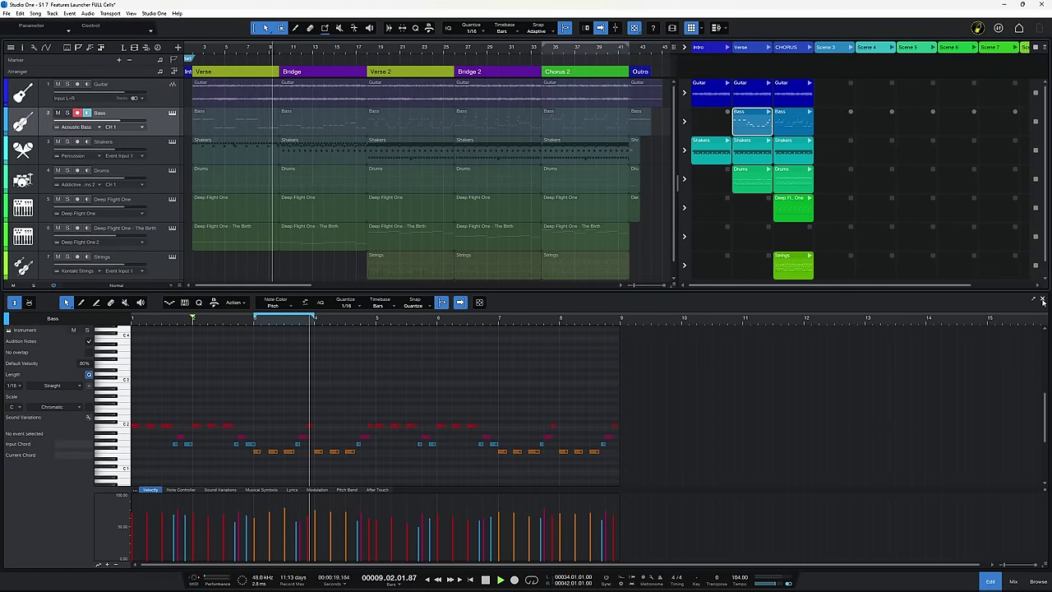
# Step: Close the note editor, end the Scene 3 guitar take, and delete the recorded Guitar(17) clip
pyautogui.press('F2')
pyautogui.press('space')
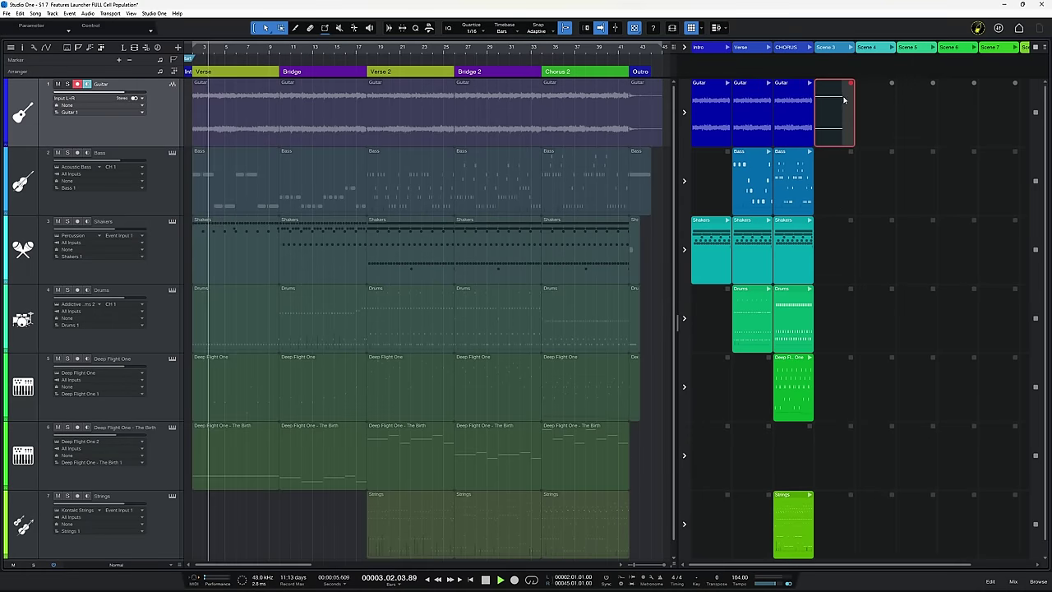
pyautogui.click(842, 105)
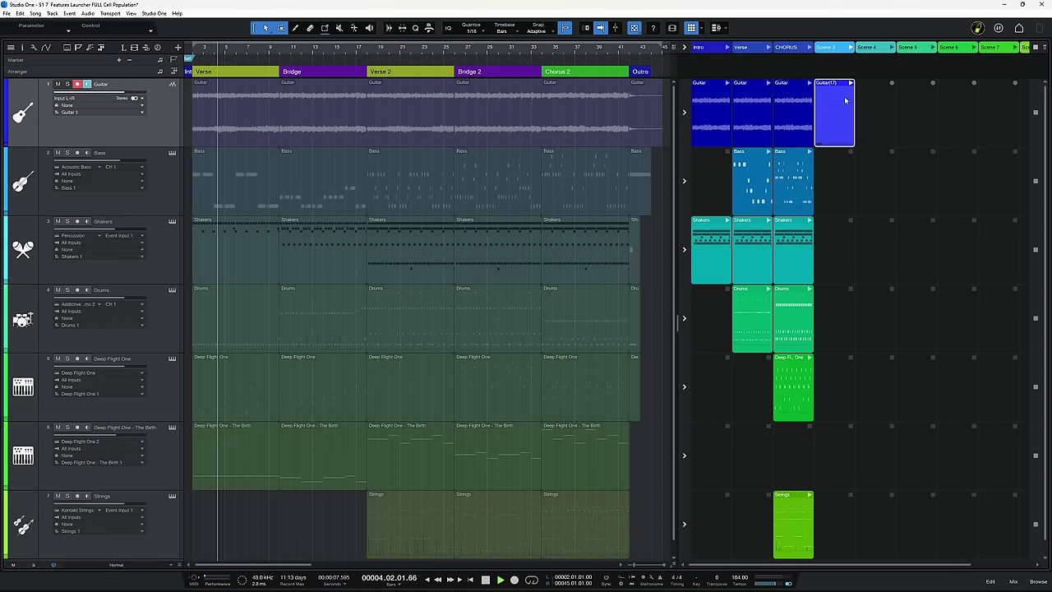
pyautogui.press('space')
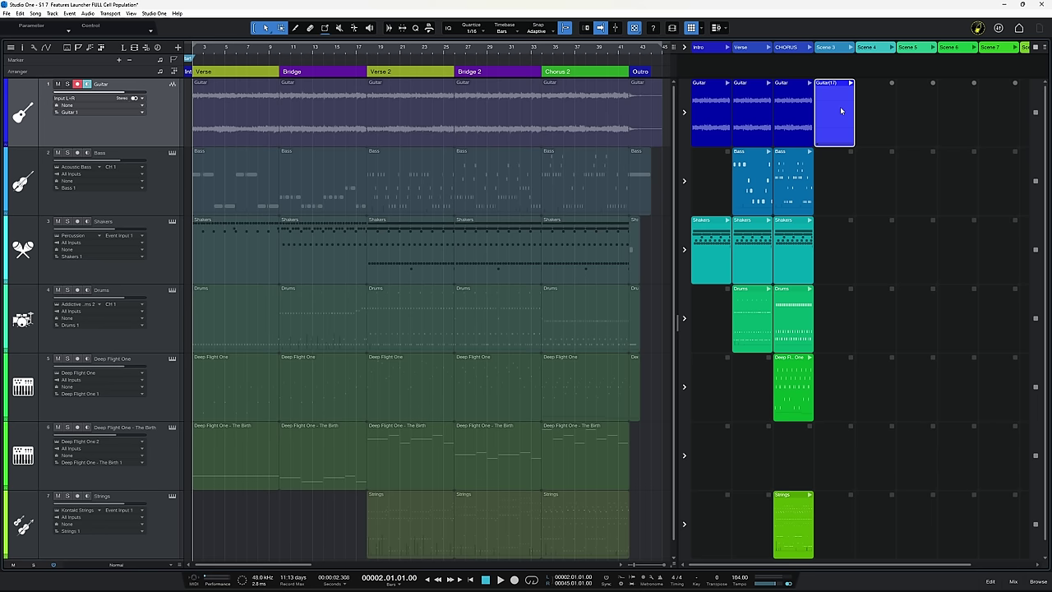
pyautogui.press('Delete')
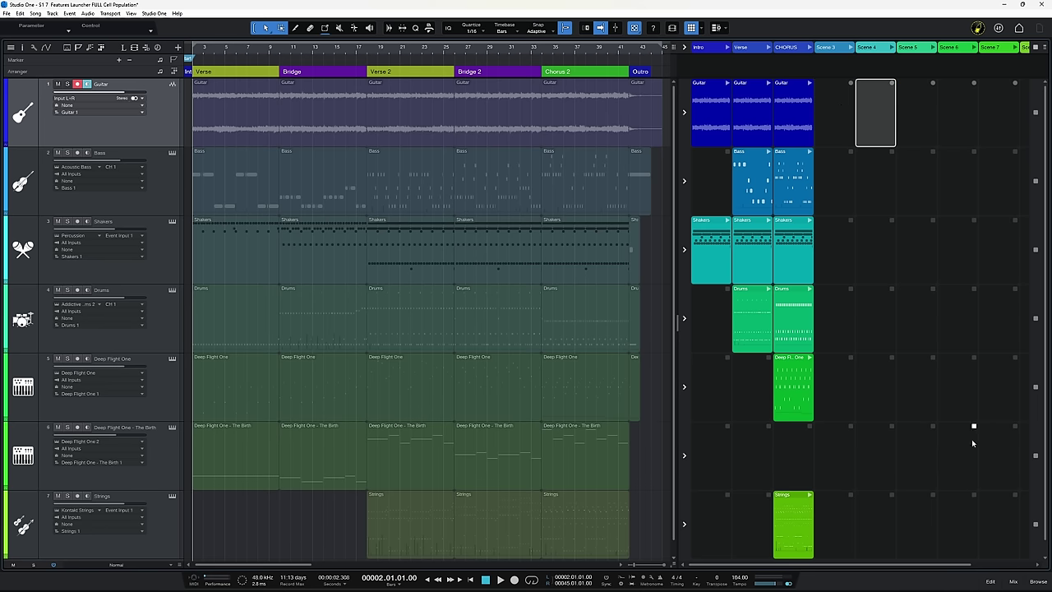
# Step: Float the loop browser over the arrangement and drop 'drums stripped DISCO 112' into Guitar's Scene 3 cell
pyautogui.click(1039, 582)
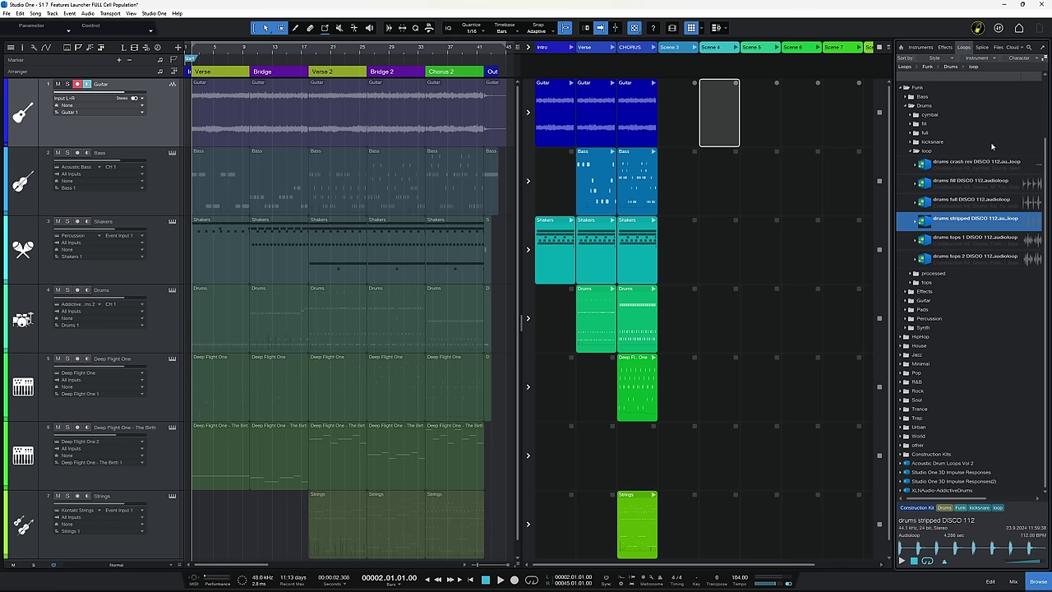
pyautogui.click(1045, 49)
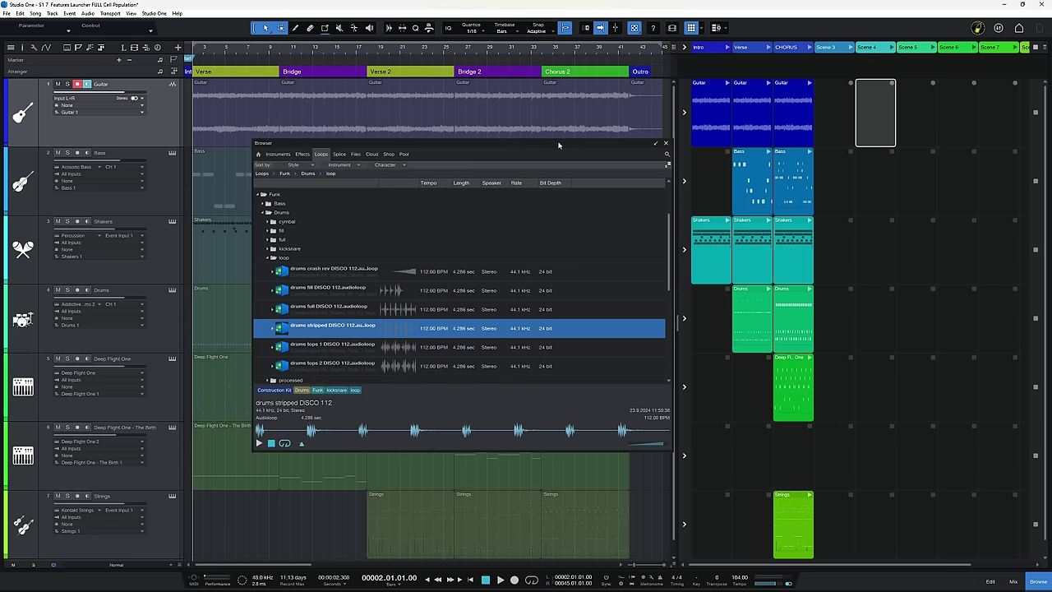
pyautogui.moveTo(558, 145); pyautogui.dragTo(557, 117)
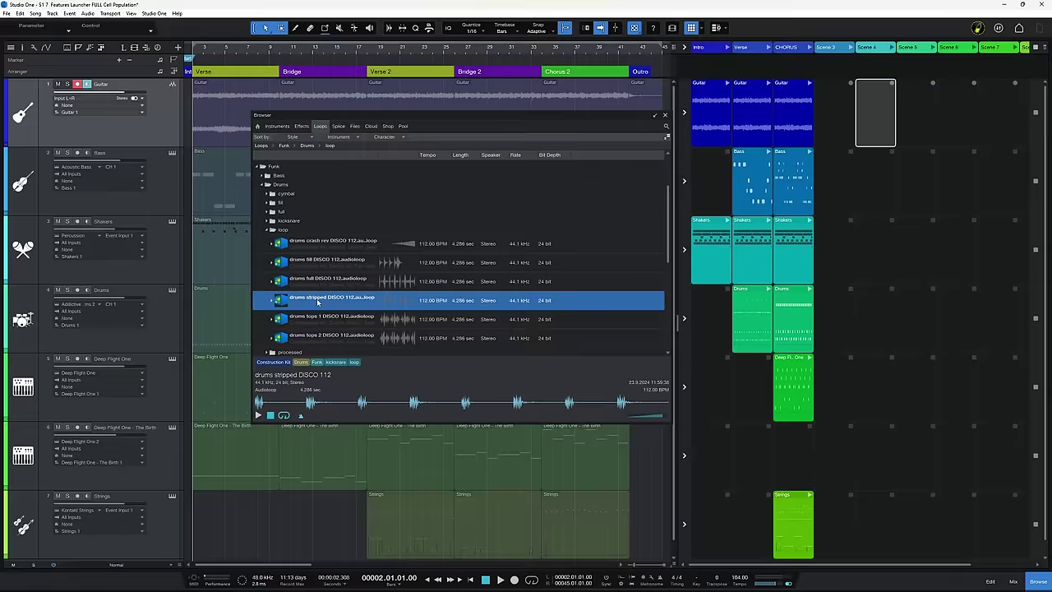
pyautogui.moveTo(284, 355); pyautogui.dragTo(743, 175)
pyautogui.moveTo(592, 194); pyautogui.dragTo(835, 127)
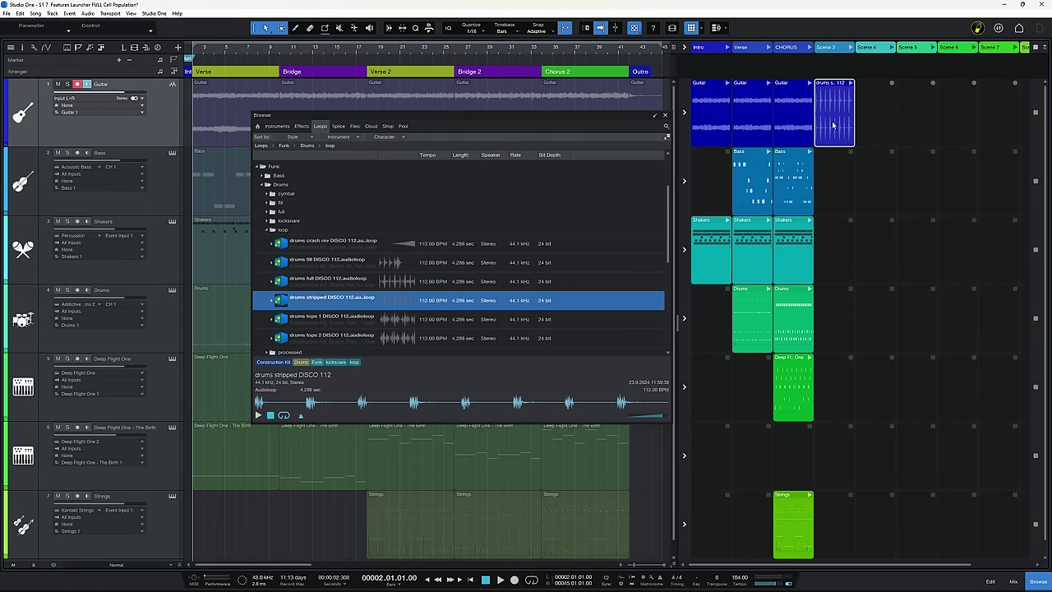
# Step: Undo the drum loop, dock the browser, and send all arrangement events to Splice's Search with Sound
pyautogui.hotkey('ctrl', 'z')
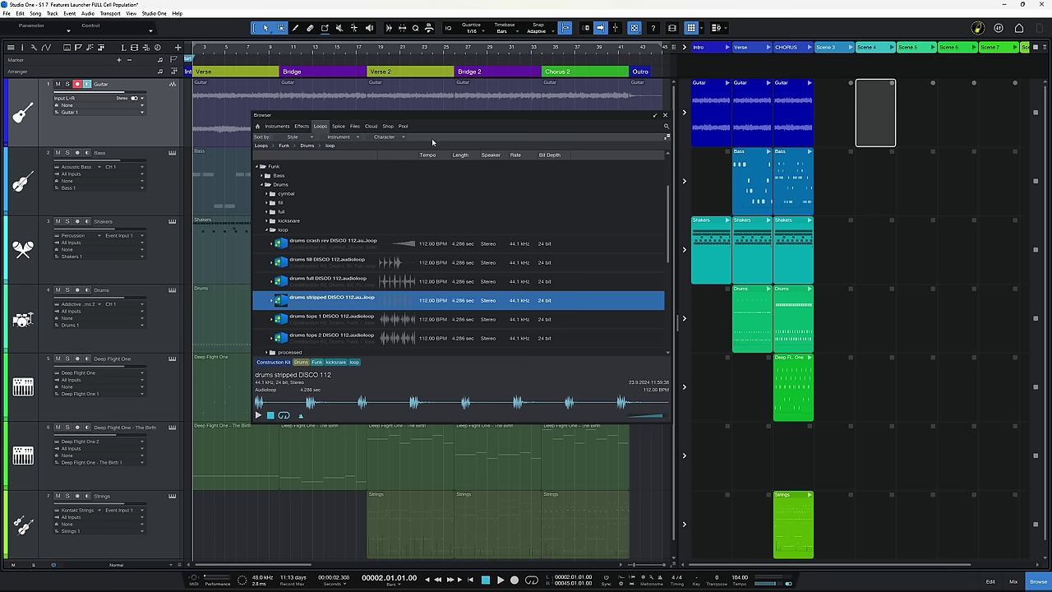
pyautogui.click(655, 116)
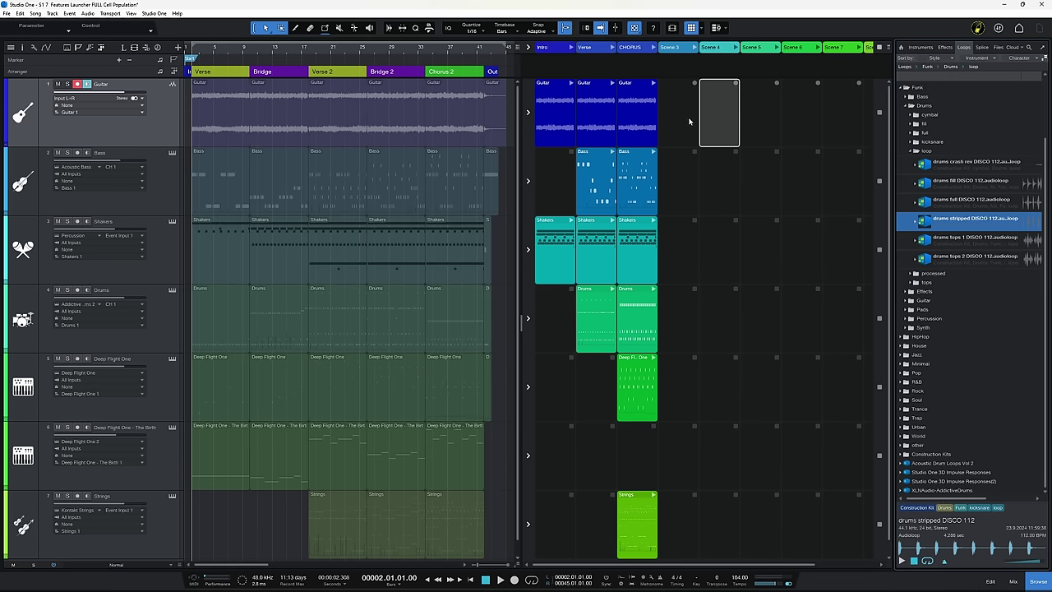
pyautogui.click(982, 47)
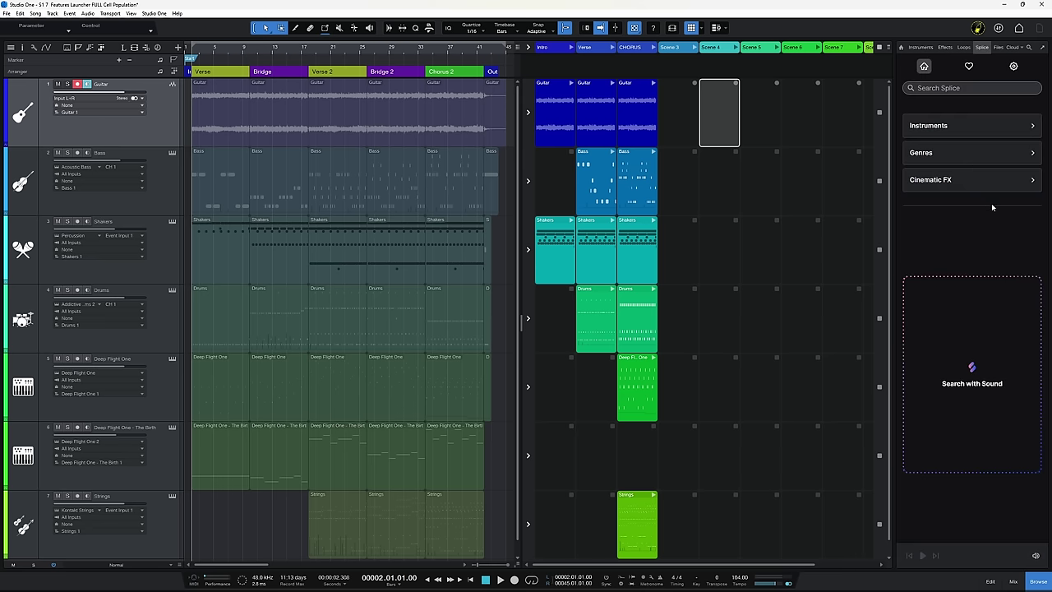
pyautogui.click(531, 48)
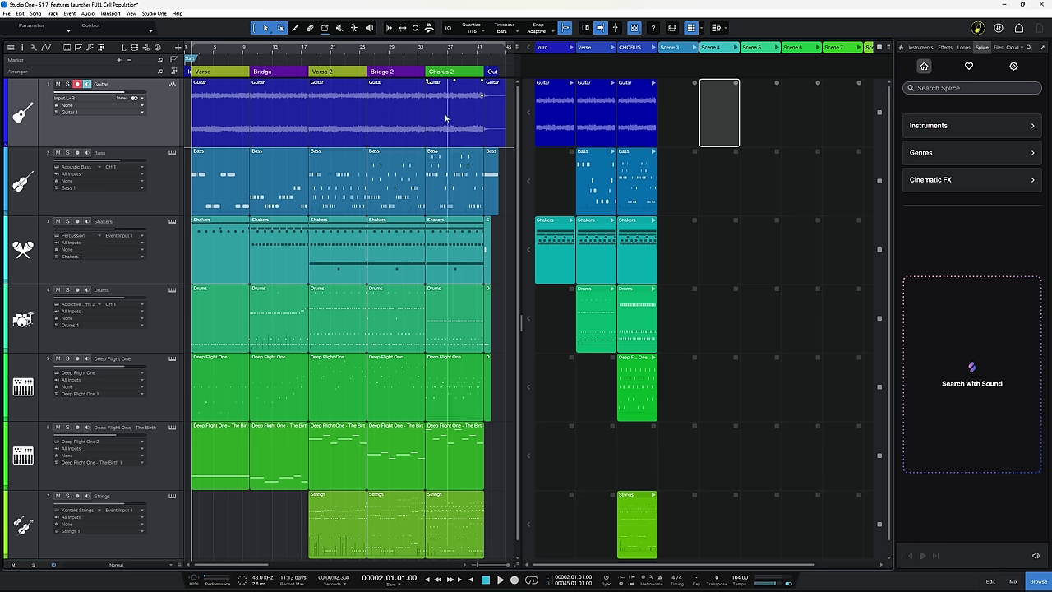
pyautogui.moveTo(511, 130); pyautogui.dragTo(232, 558)
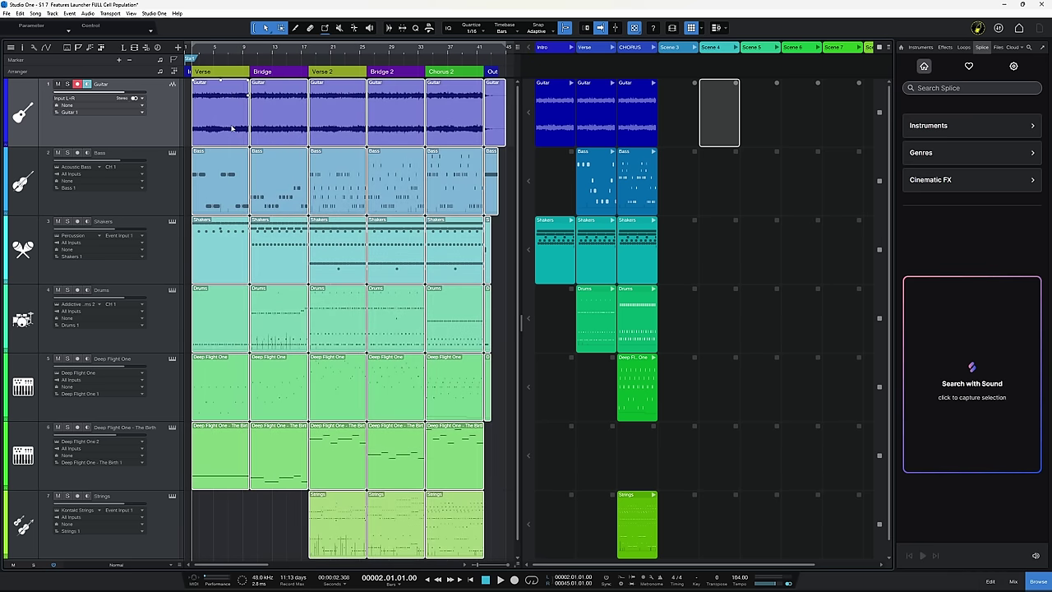
pyautogui.moveTo(246, 212); pyautogui.dragTo(970, 380)
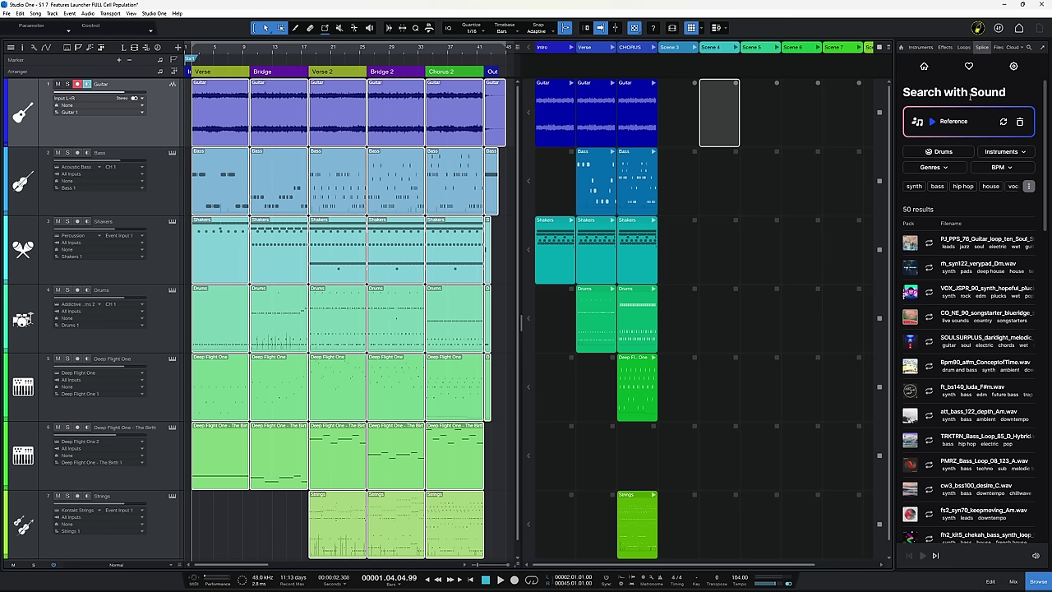
# Step: Filter matches to Drums, audition a few, and add 011_d_Zenhiser_CHB_120bpm to the launcher's Guitar row
pyautogui.click(942, 152)
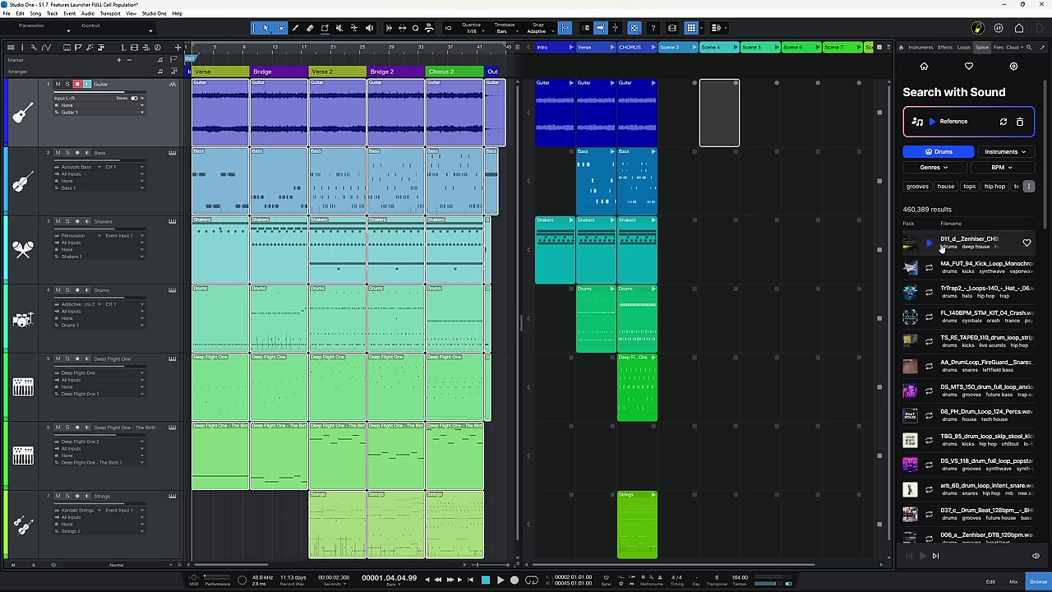
pyautogui.click(930, 244)
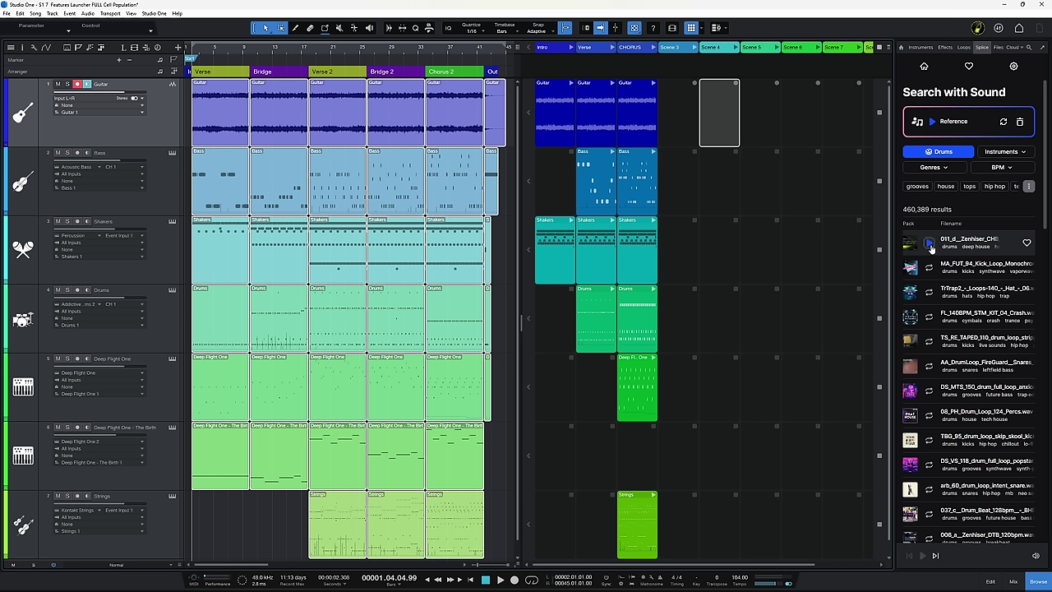
pyautogui.click(932, 246)
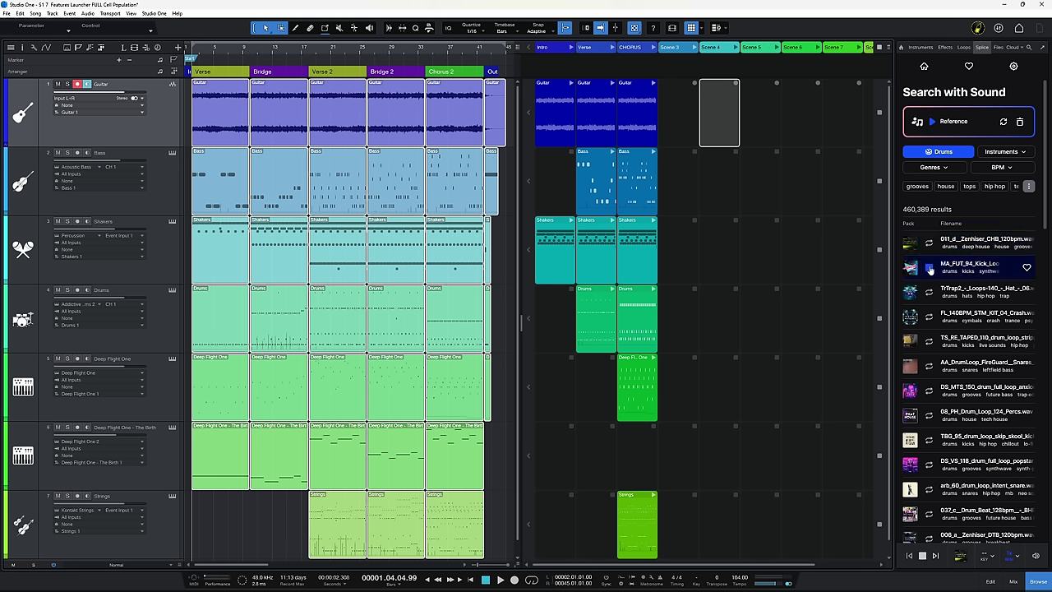
pyautogui.click(930, 269)
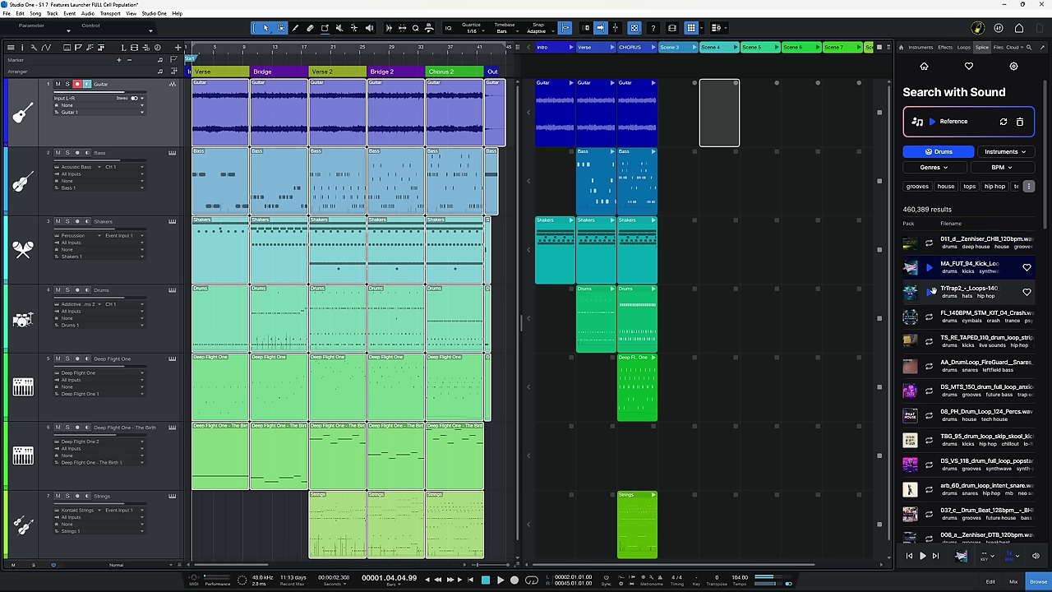
pyautogui.click(930, 294)
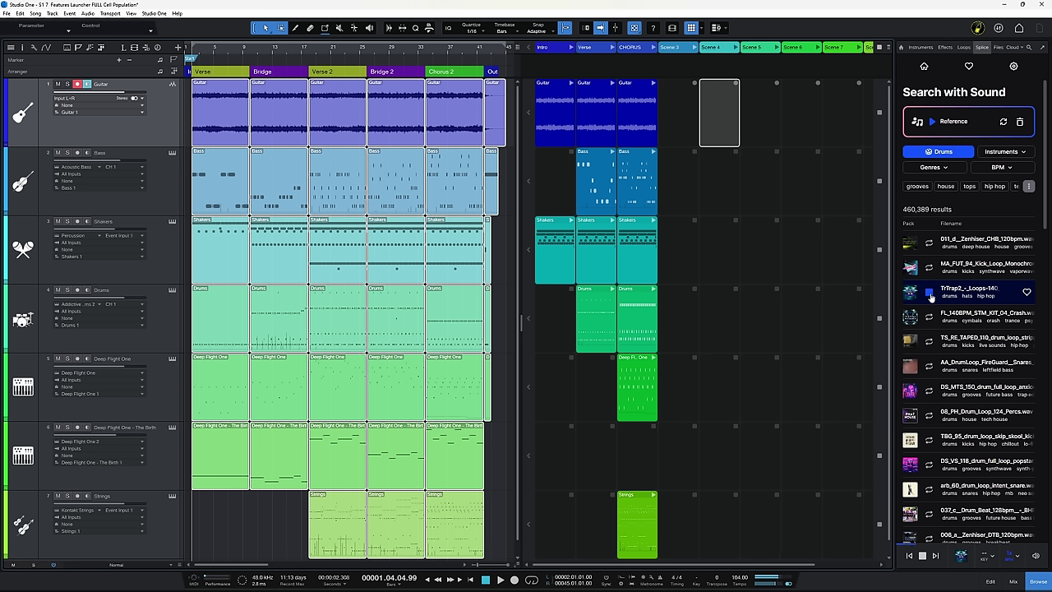
pyautogui.click(930, 293)
pyautogui.moveTo(998, 237)
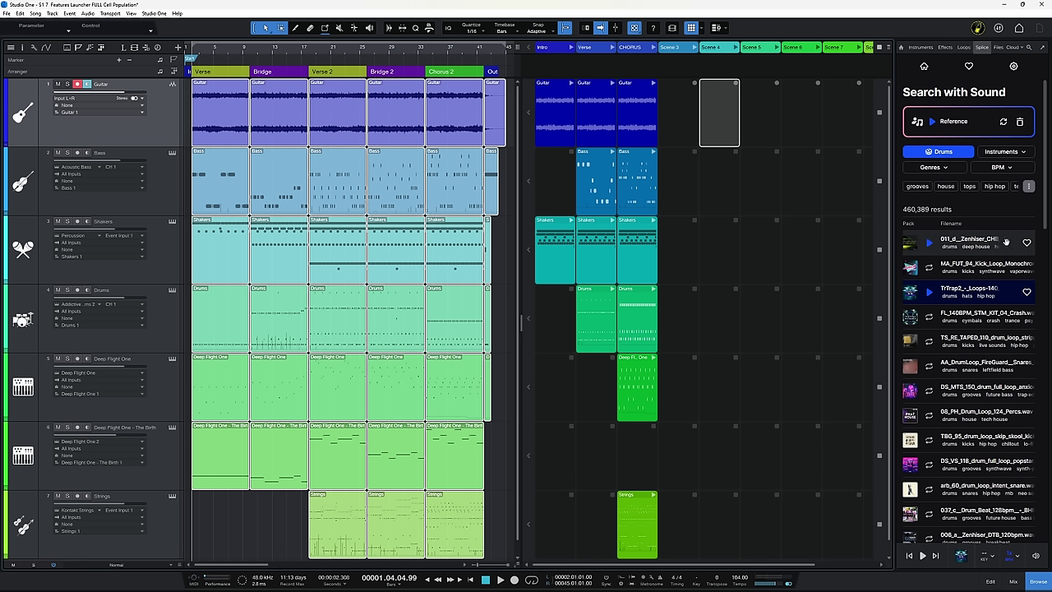
pyautogui.moveTo(999, 236); pyautogui.dragTo(916, 187)
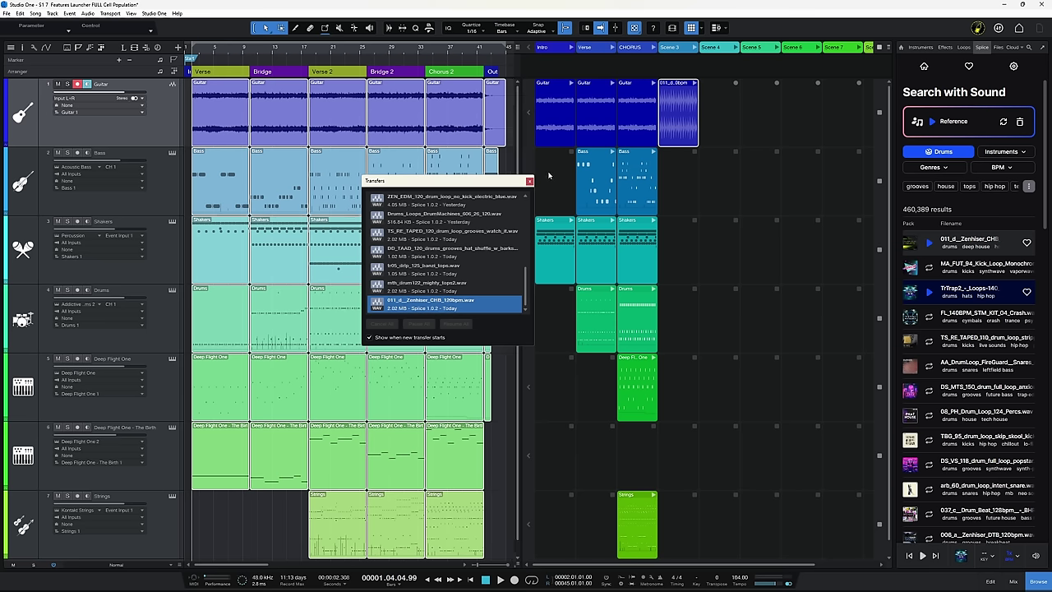
pyautogui.click(529, 181)
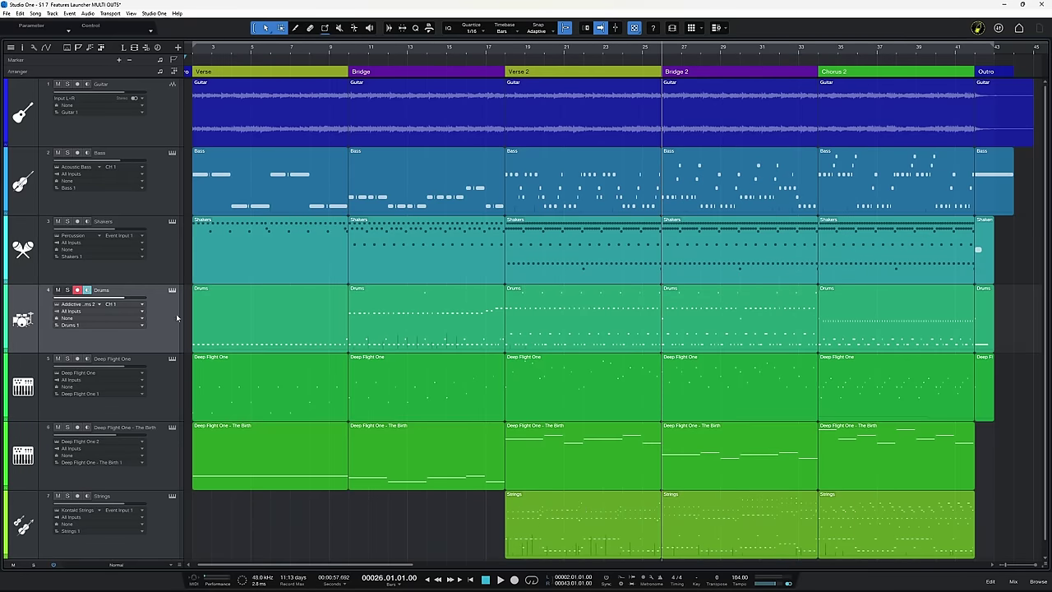
# Step: Show the mixer panel below the 'Features Launcher MULTI OUTS' arrangement
pyautogui.click(1015, 586)
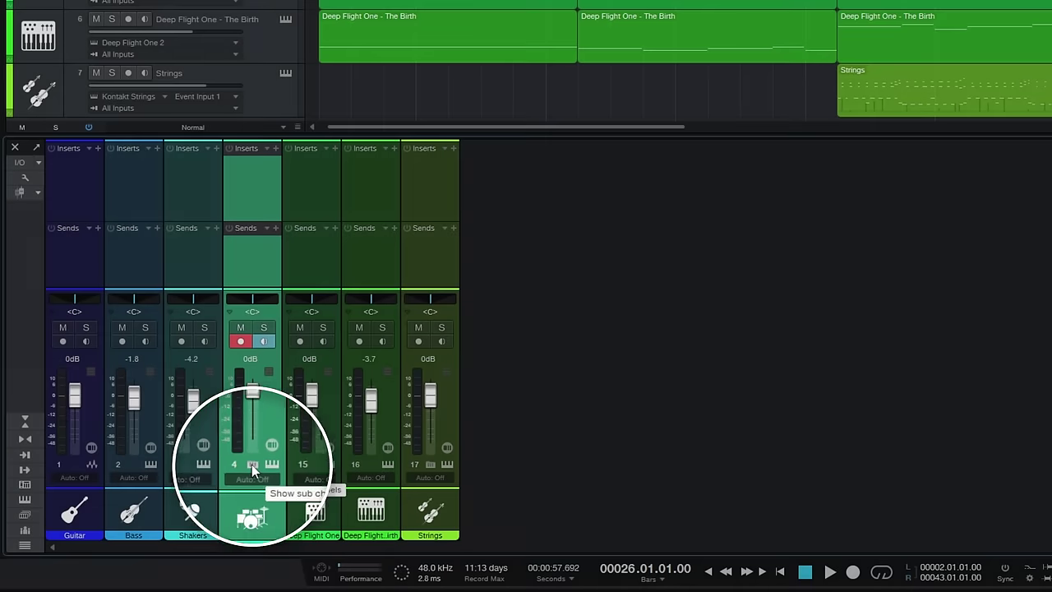
# Step: Expand the Drums sub channels, pull Tom 1 down to -0.4 dB, then collapse them
pyautogui.click(251, 462)
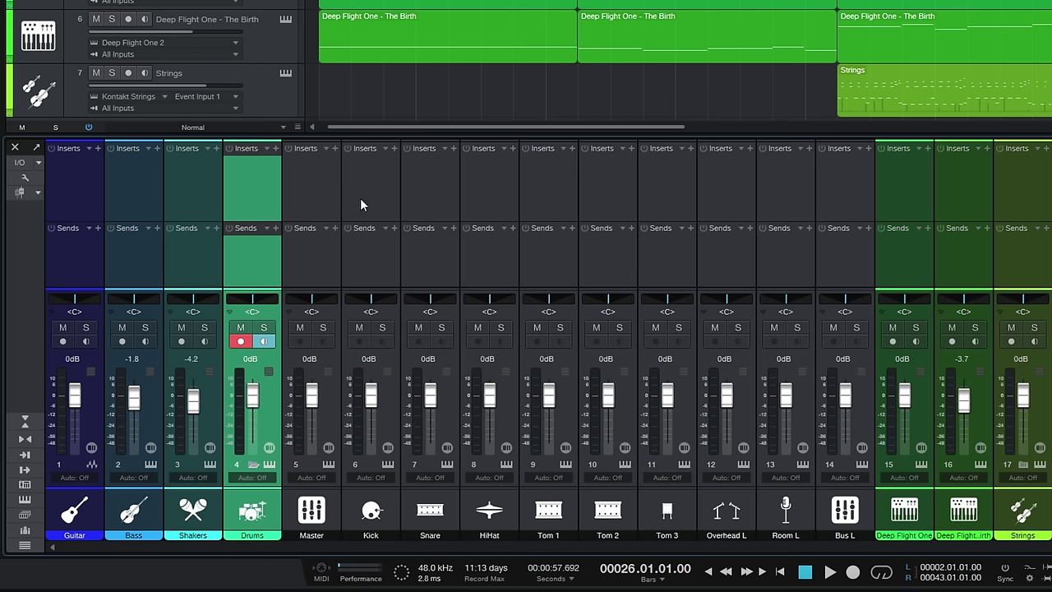
pyautogui.click(538, 263)
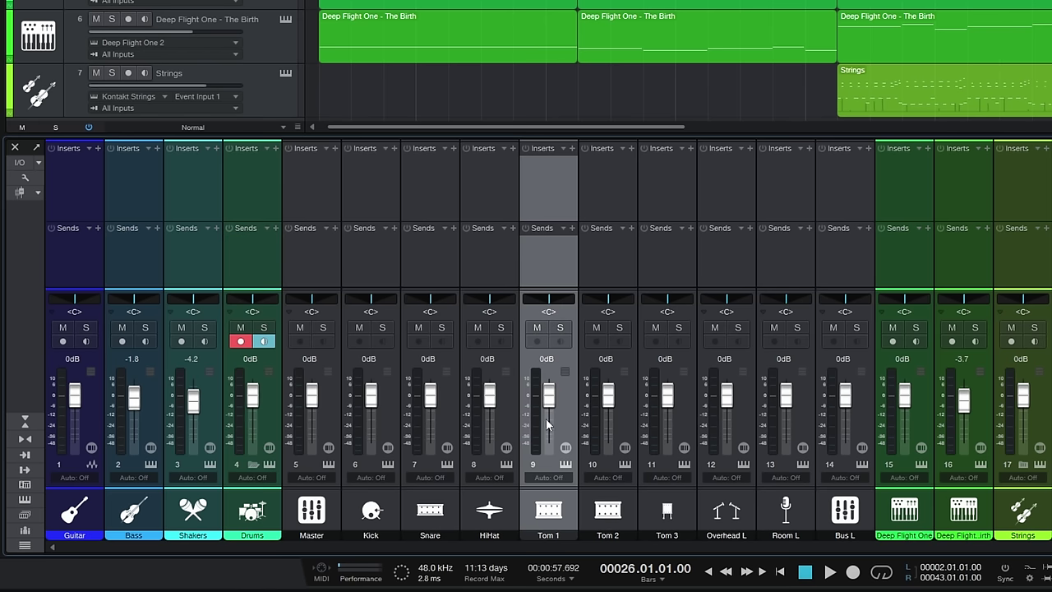
pyautogui.moveTo(553, 396); pyautogui.dragTo(555, 400)
pyautogui.click(253, 465)
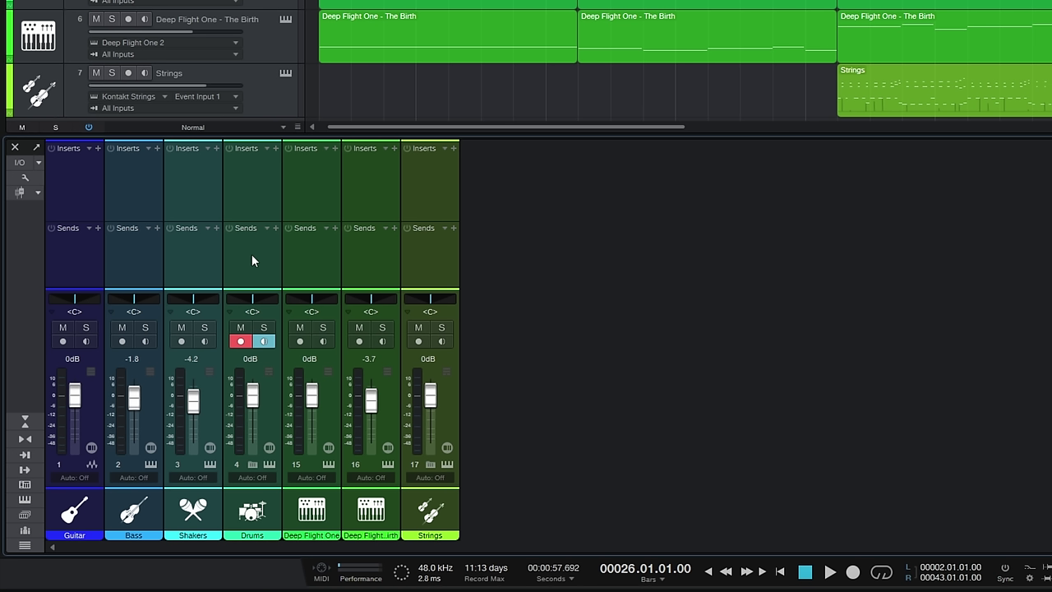
pyautogui.click(254, 465)
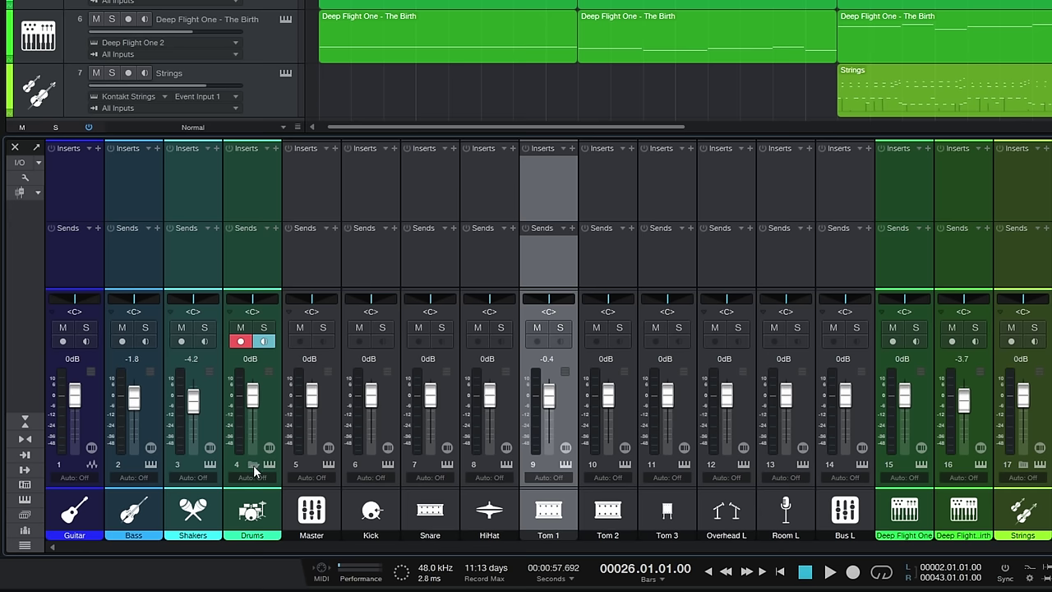
pyautogui.click(254, 466)
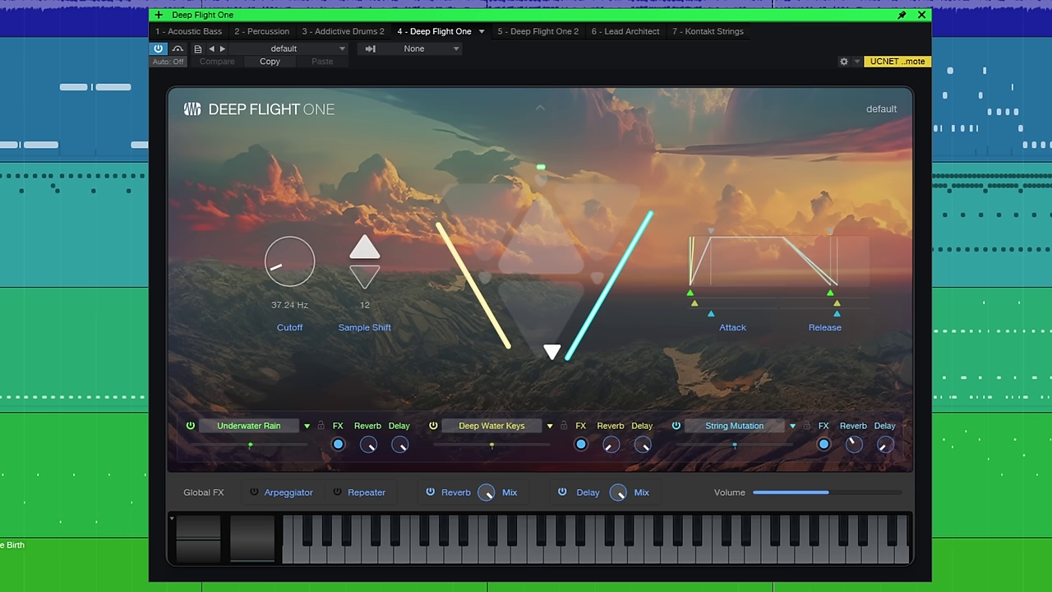
# Step: Browse the Deep Flight One preset list into the Hybrid Pads folder, keeping the default preset
pyautogui.click(338, 48)
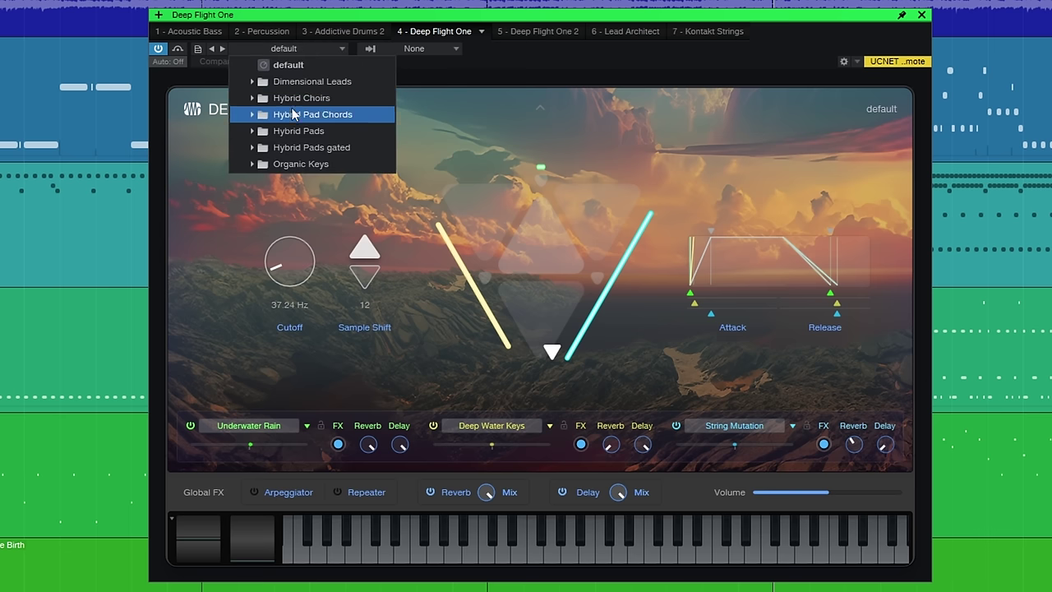
pyautogui.click(261, 132)
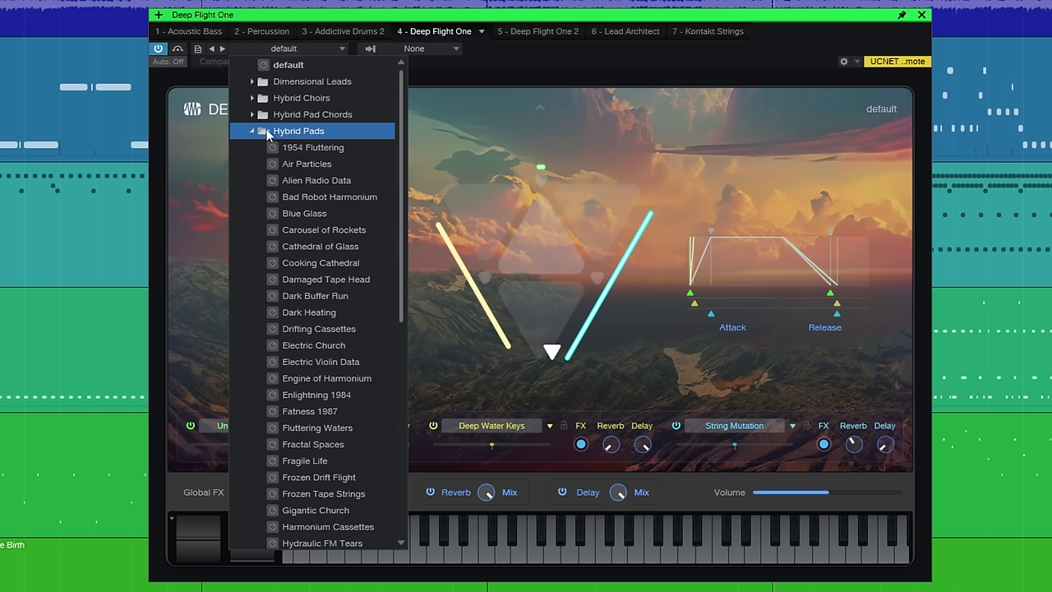
pyautogui.click(564, 59)
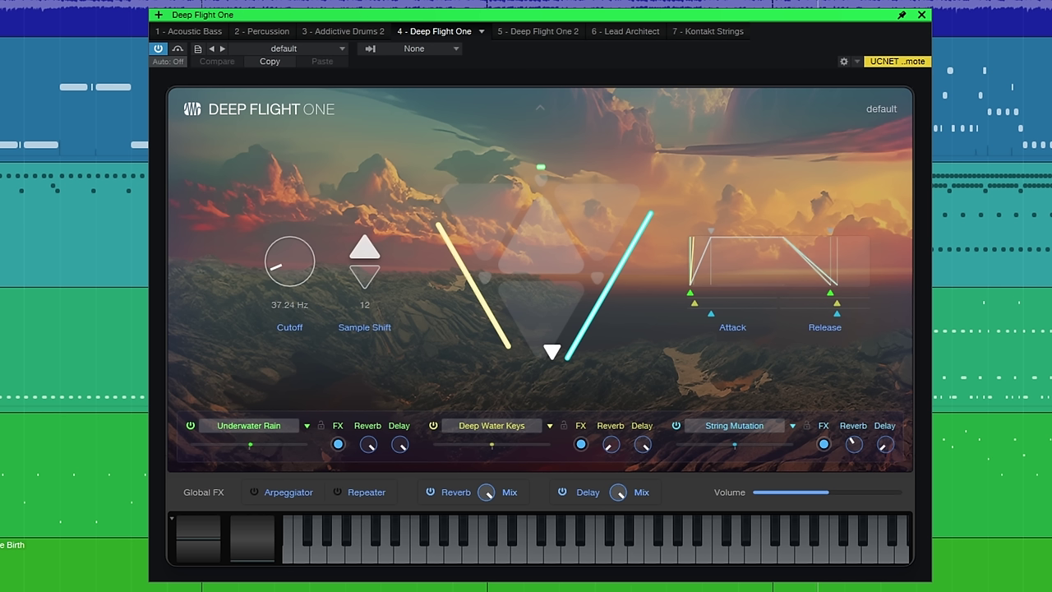
# Step: Drag the Deep Flight One XY puck toward the FM Orchestra gated layer and open its settings
pyautogui.click(526, 31)
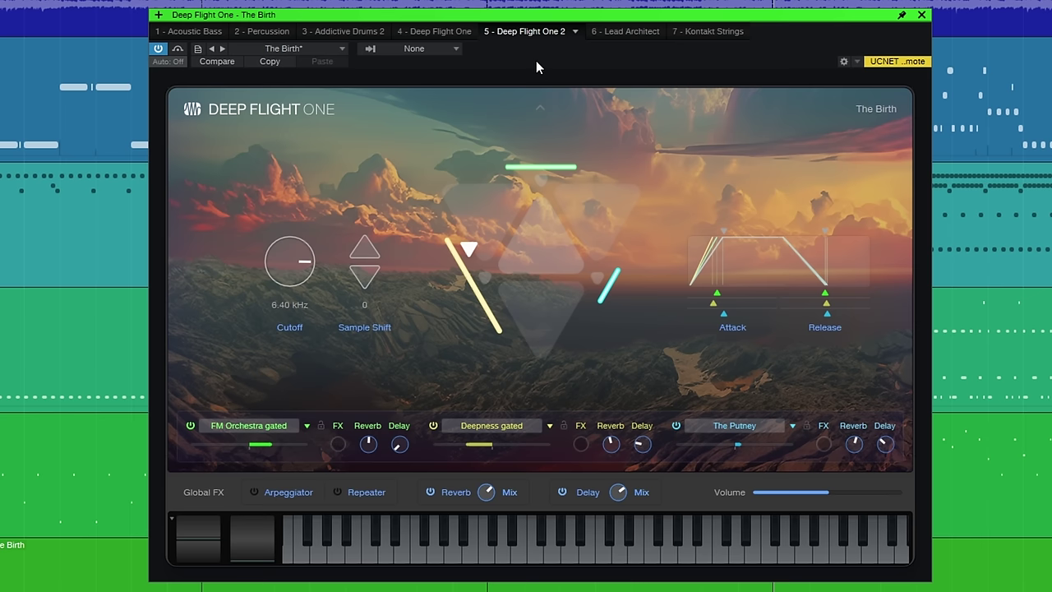
pyautogui.click(642, 30)
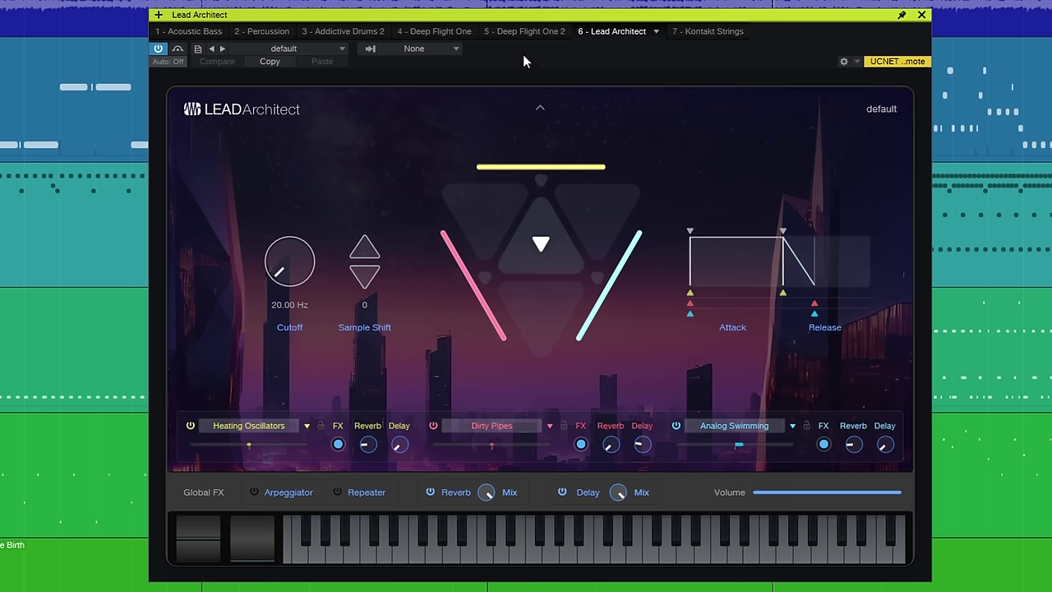
pyautogui.click(523, 30)
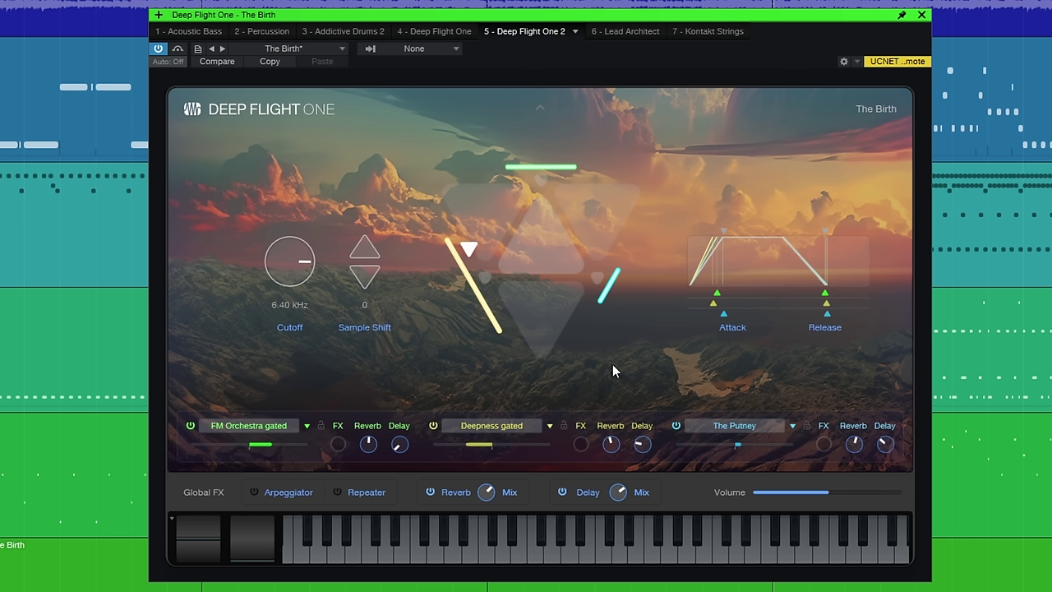
pyautogui.moveTo(466, 251); pyautogui.dragTo(506, 232)
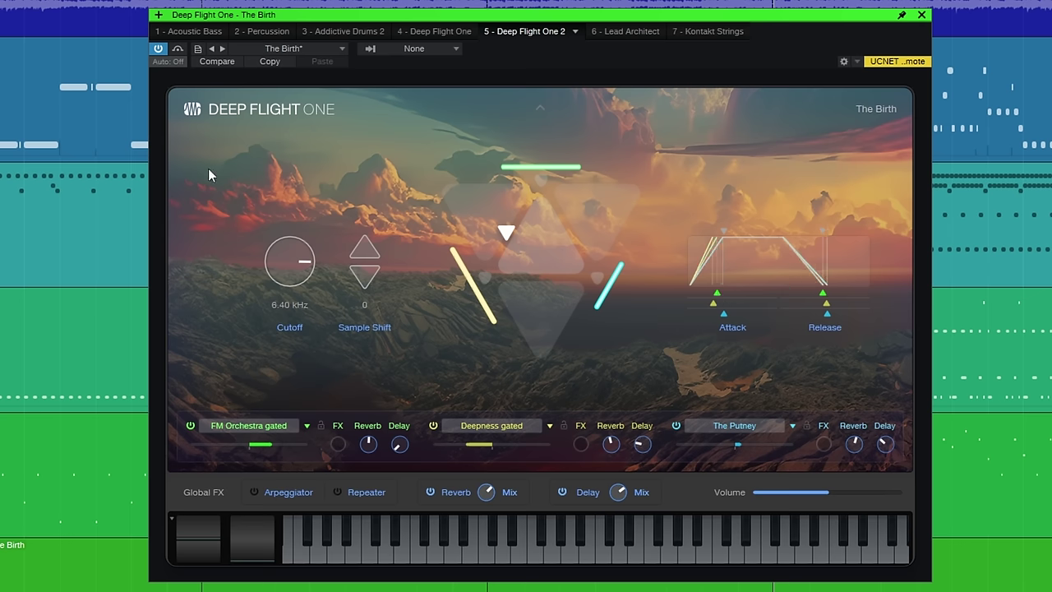
pyautogui.click(252, 426)
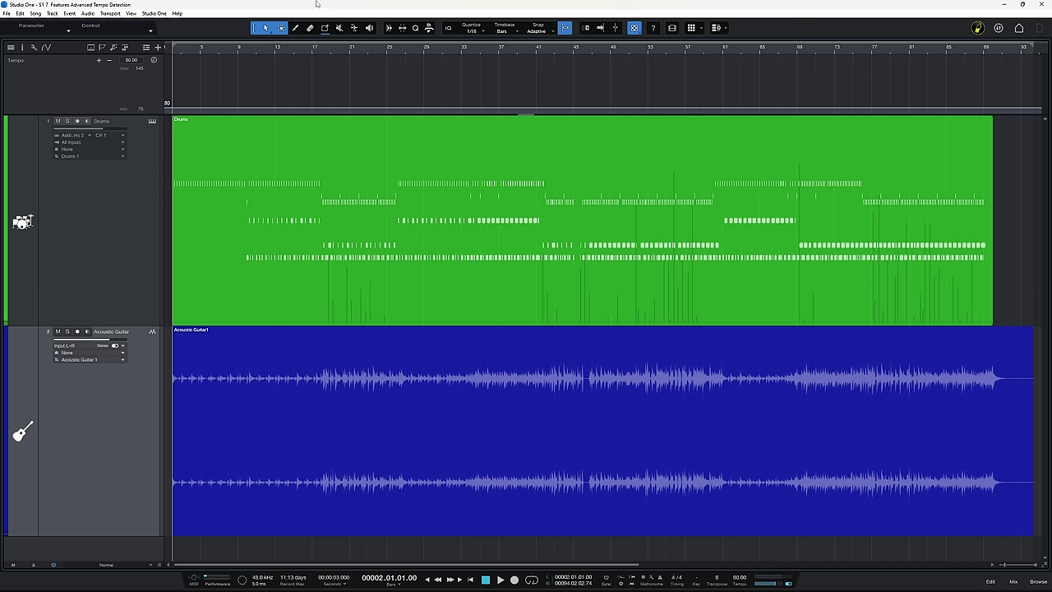
pyautogui.press('space')
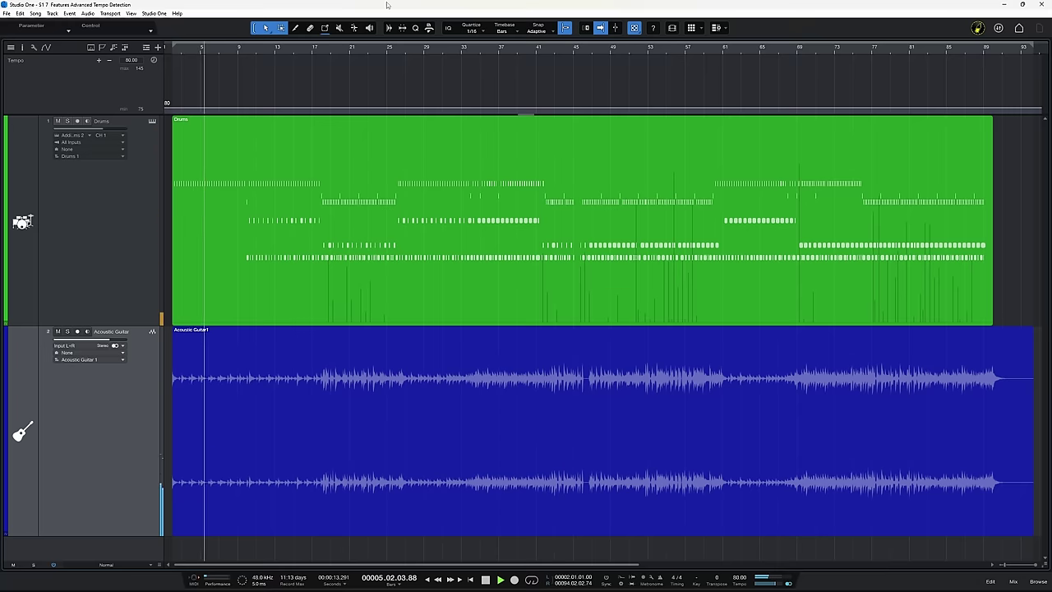
pyautogui.press('space')
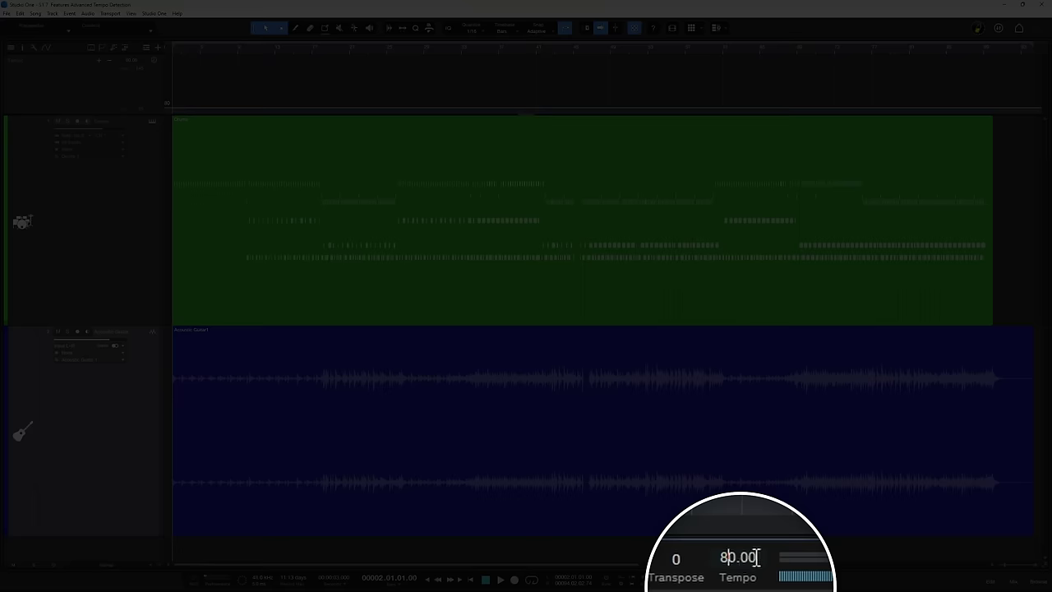
# Step: Set the song tempo to 76.9 BPM
pyautogui.doubleClick(757, 557)
pyautogui.write('76.9')
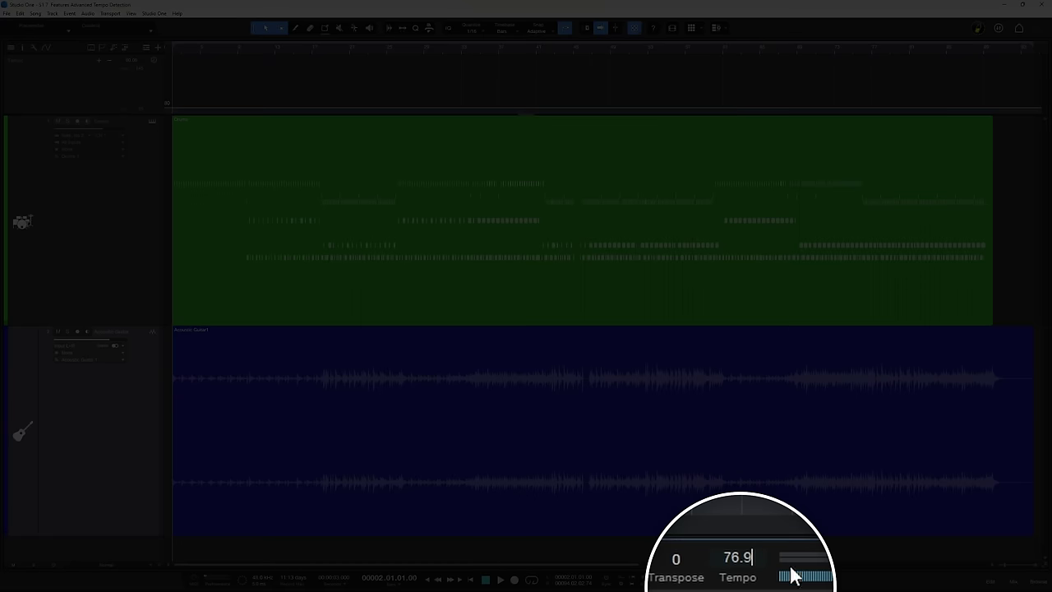
pyautogui.press('Return')
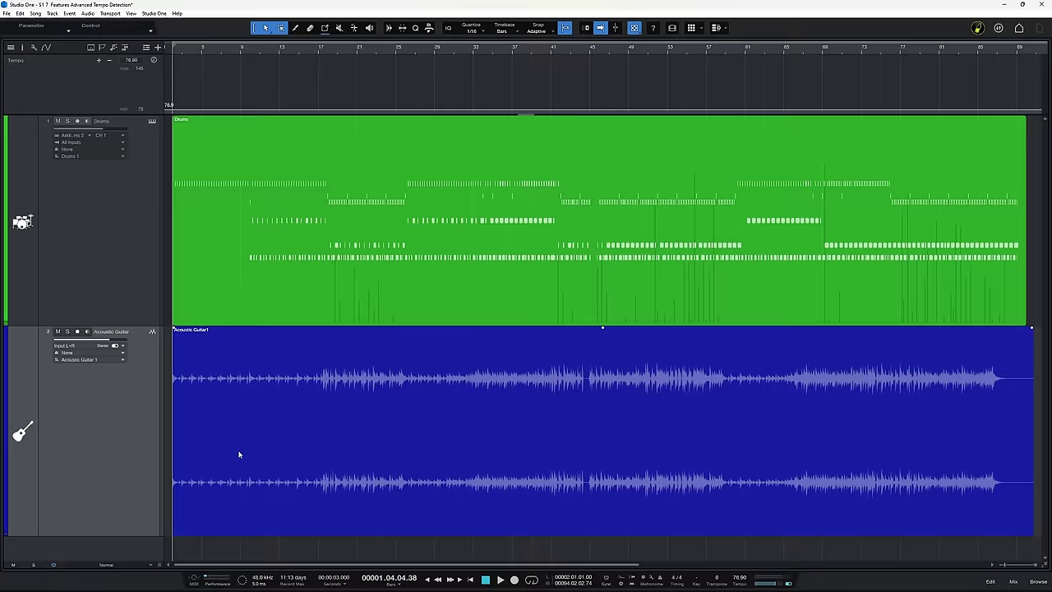
# Step: Play the drums against the acoustic guitar from the start, bar 9 and bar 17
pyautogui.click(238, 454)
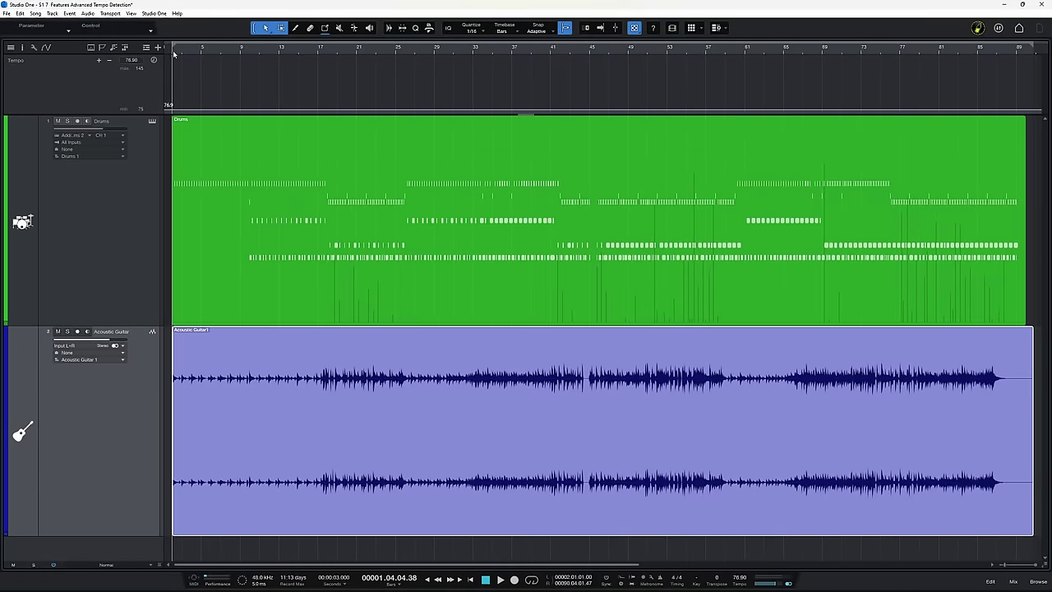
pyautogui.click(174, 53)
pyautogui.press('space')
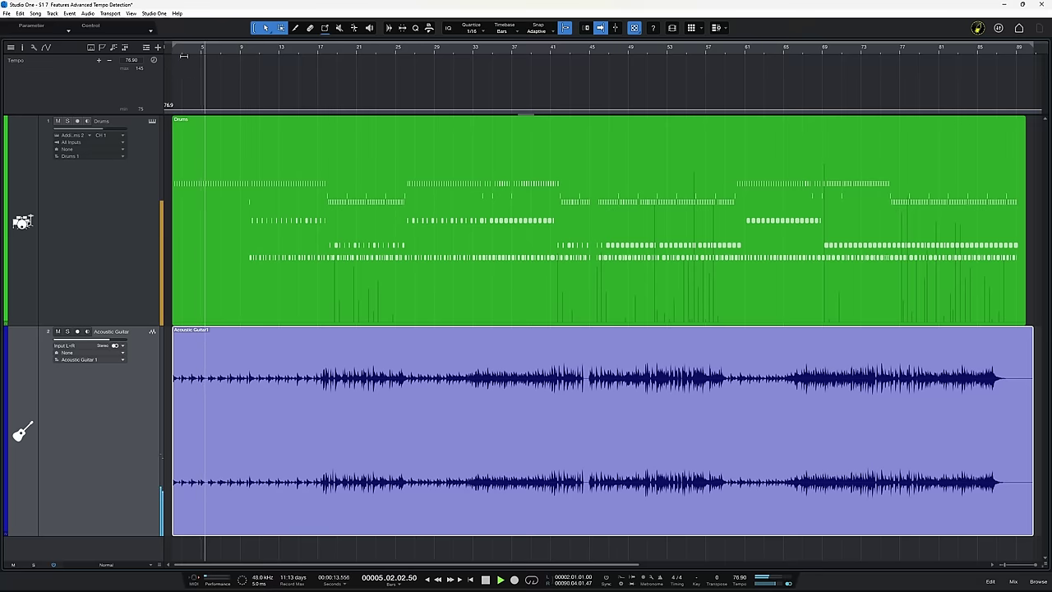
pyautogui.press('space')
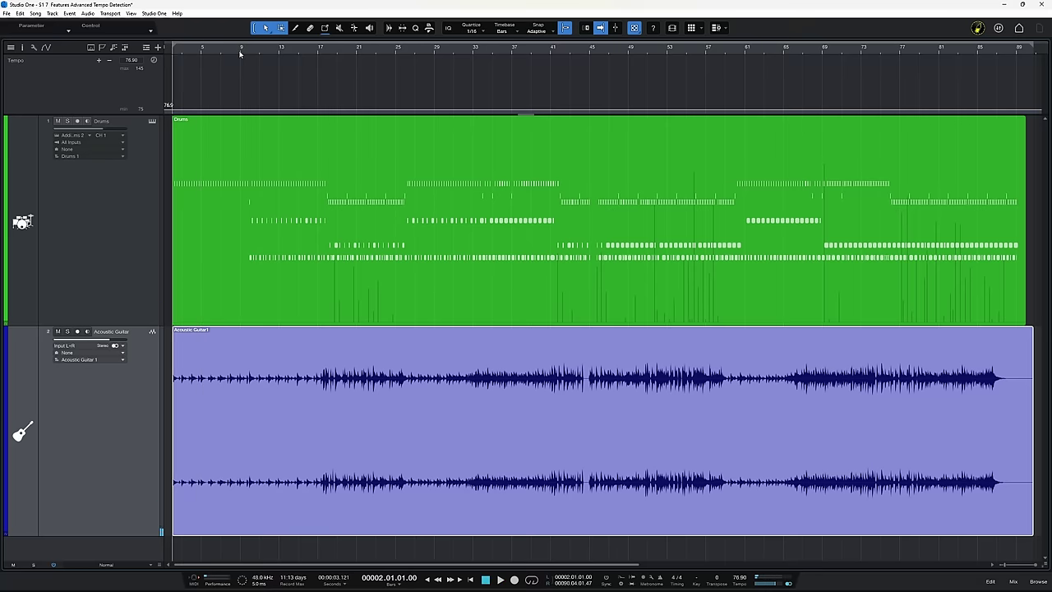
pyautogui.click(240, 53)
pyautogui.press('space')
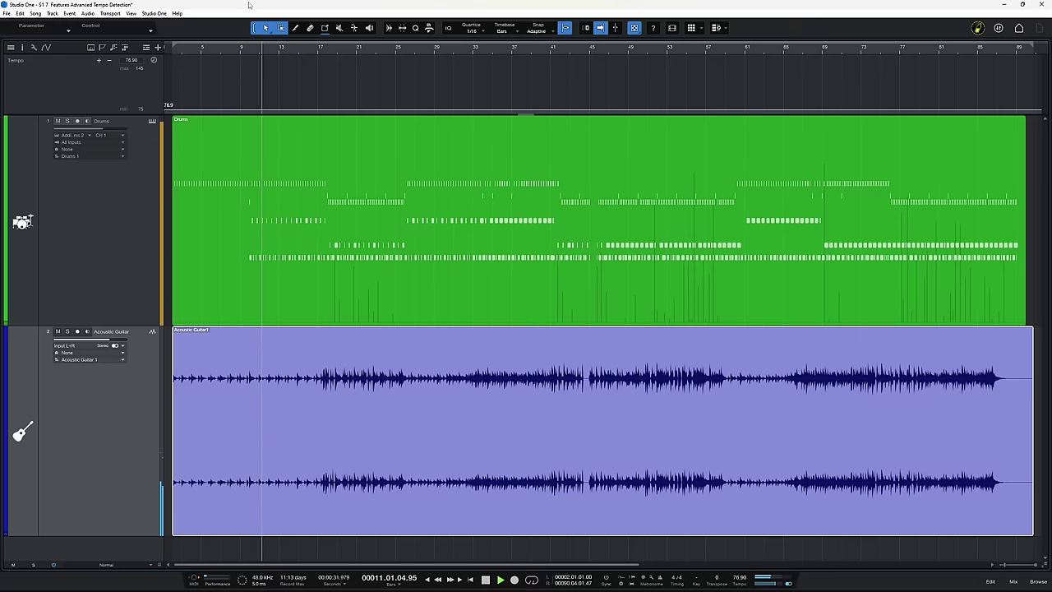
pyautogui.click(328, 52)
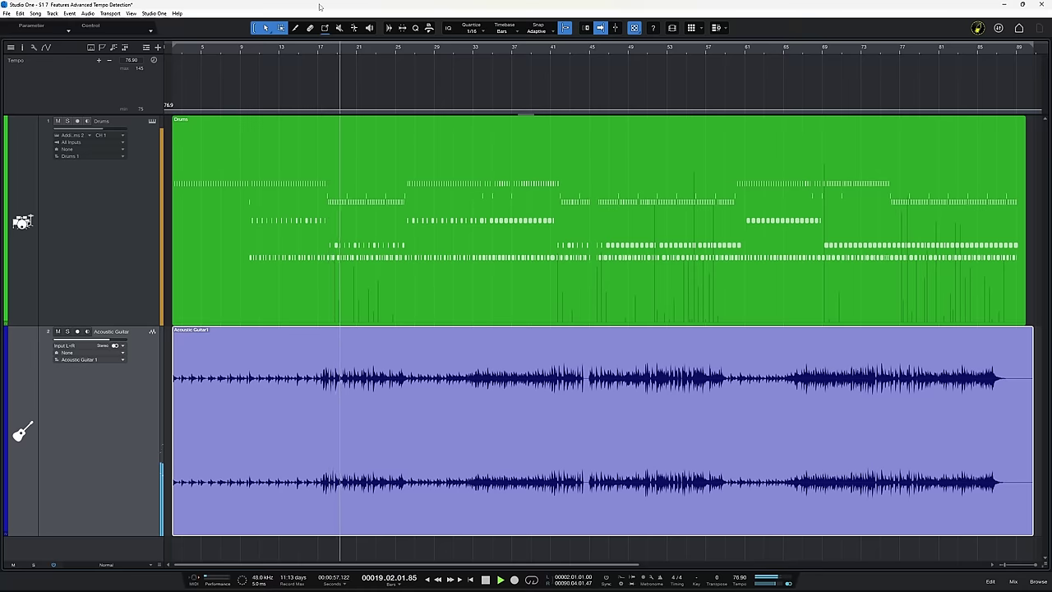
pyautogui.press('space')
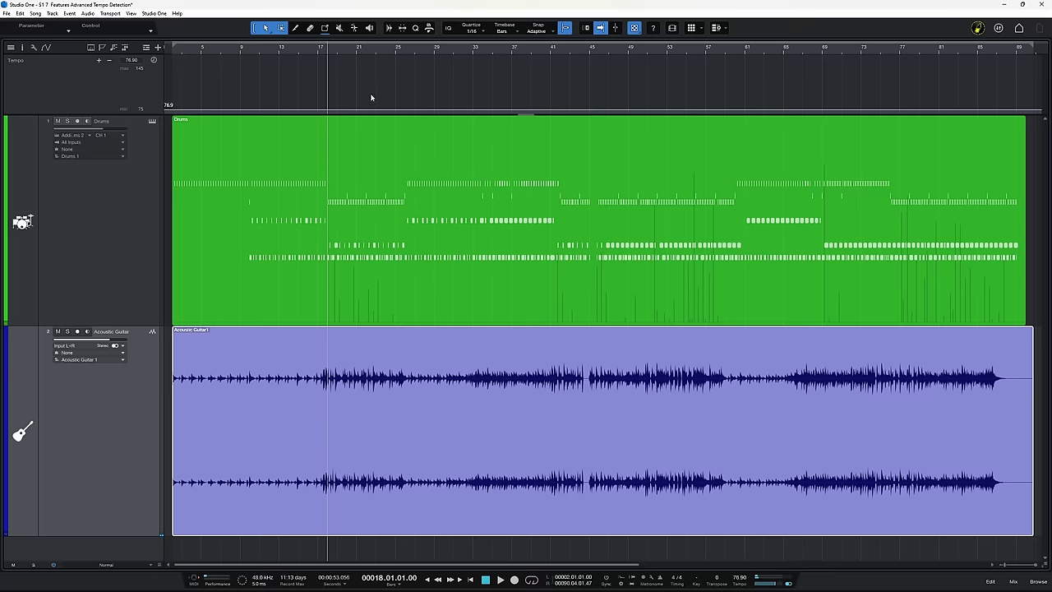
pyautogui.click(355, 530)
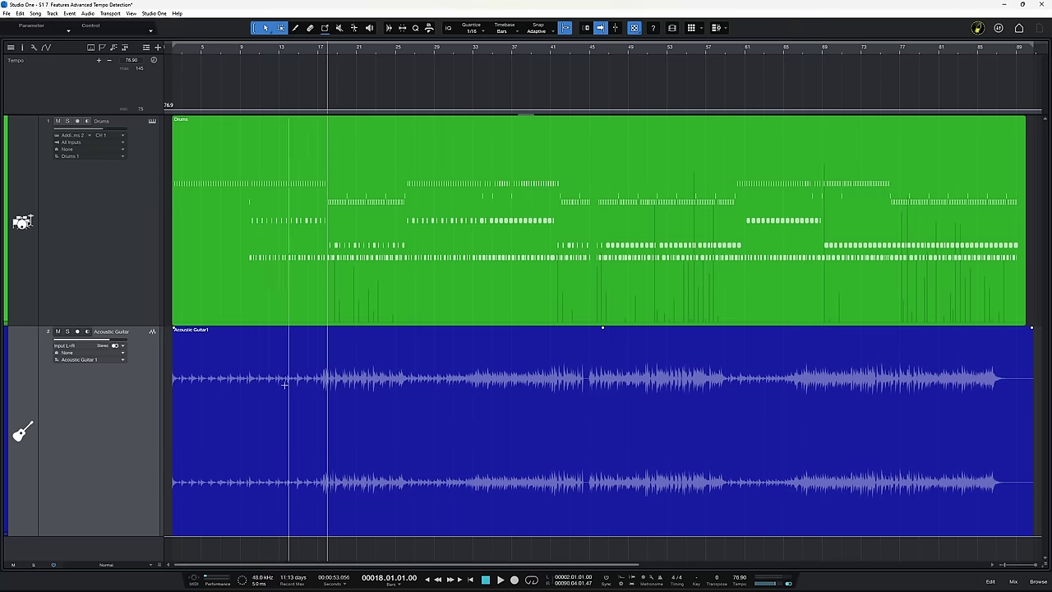
# Step: Extract a tempo track from the Acoustic Guitar event's timing
pyautogui.rightClick(371, 428)
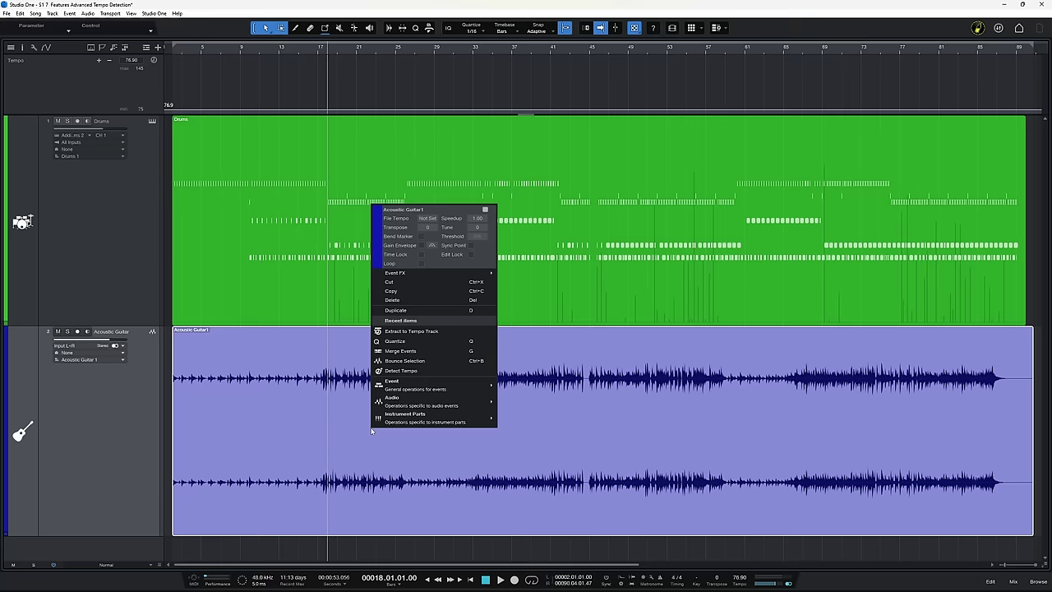
pyautogui.moveTo(406, 406)
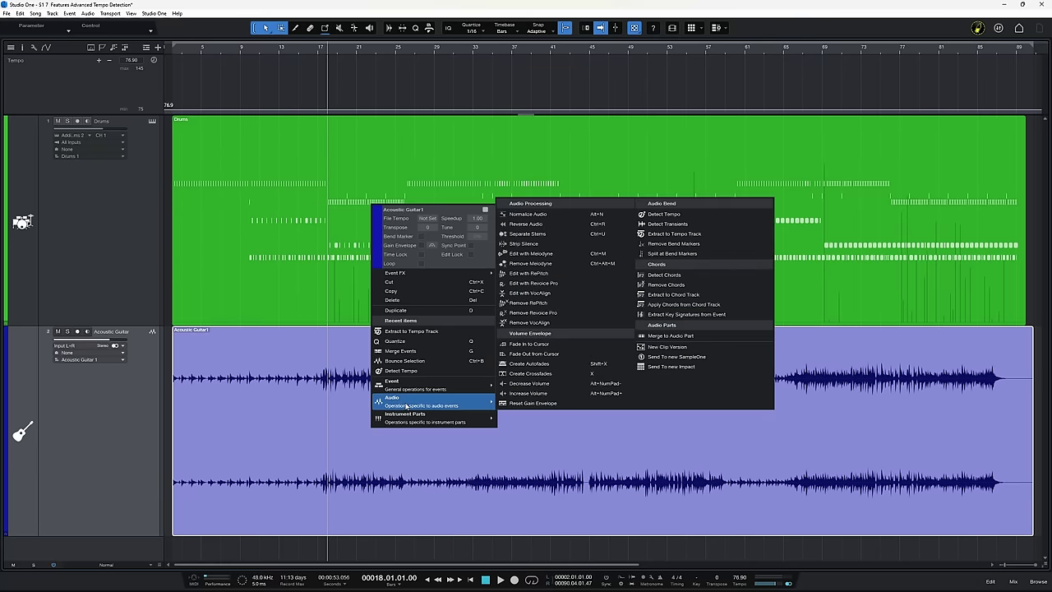
pyautogui.click(673, 234)
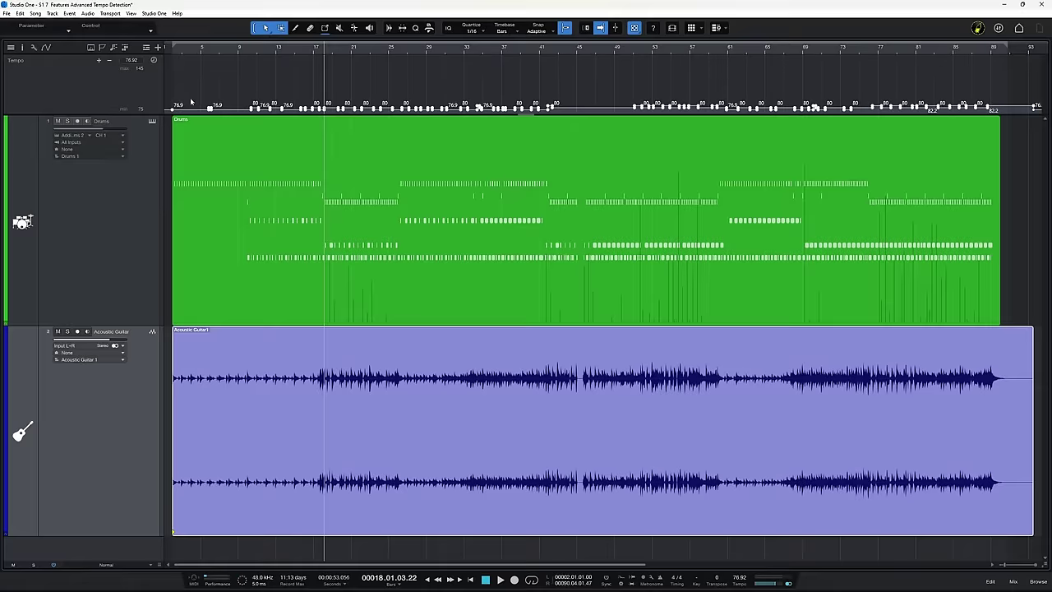
# Step: Play back from the start, bar 10 and bar 17 to check the new tempo map
pyautogui.moveTo(210, 109)
pyautogui.click(175, 55)
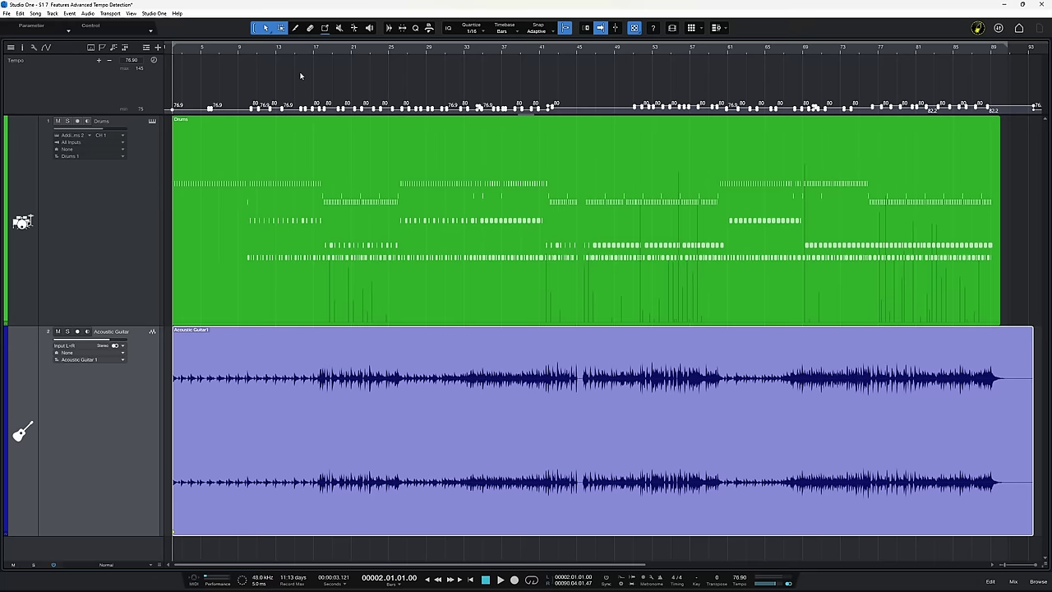
pyautogui.press('space')
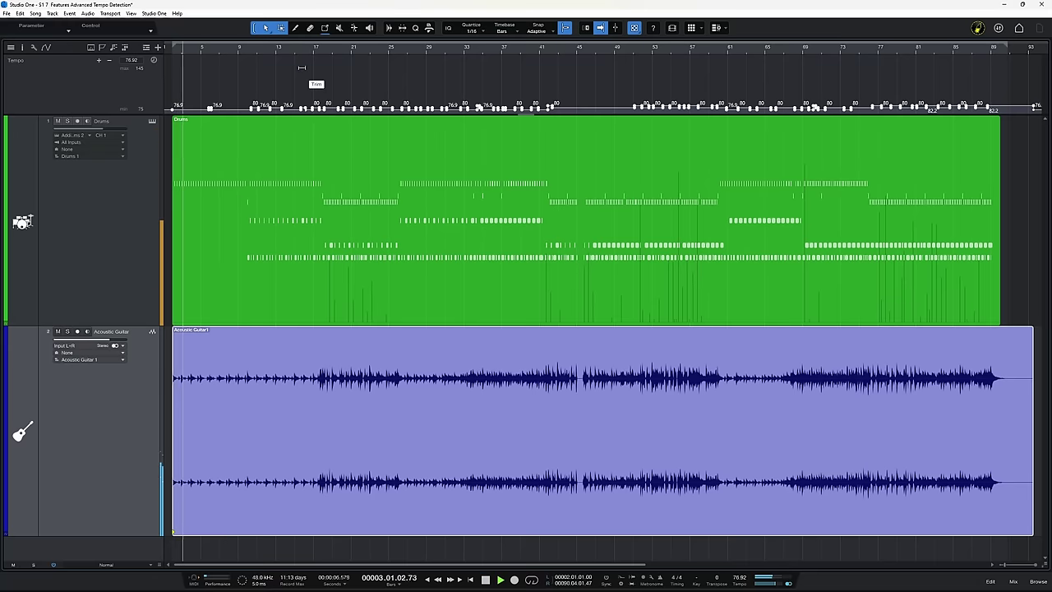
pyautogui.press('space')
pyautogui.click(250, 53)
pyautogui.press('space')
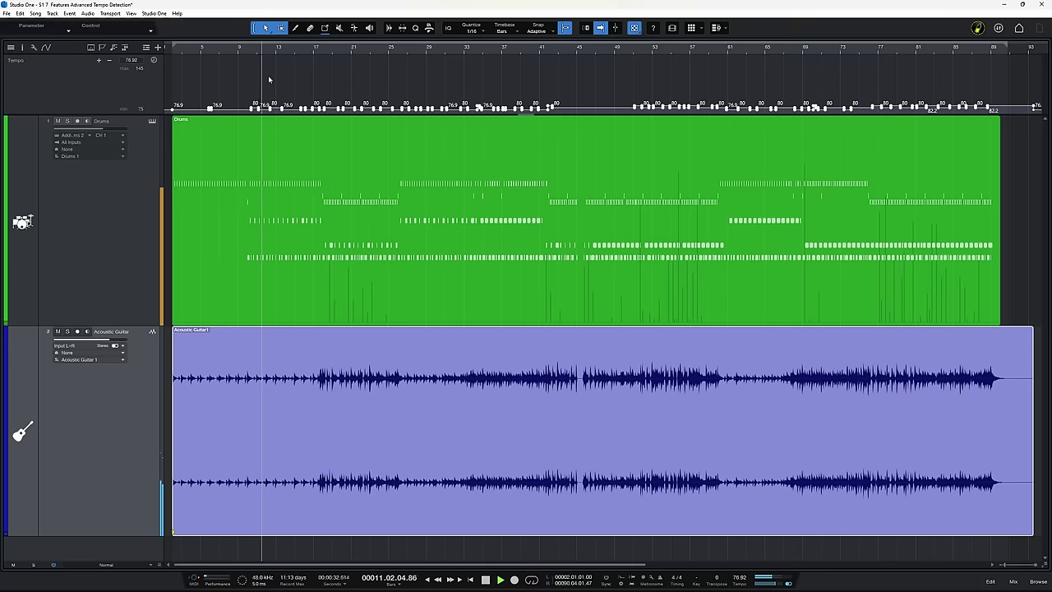
pyautogui.press('space')
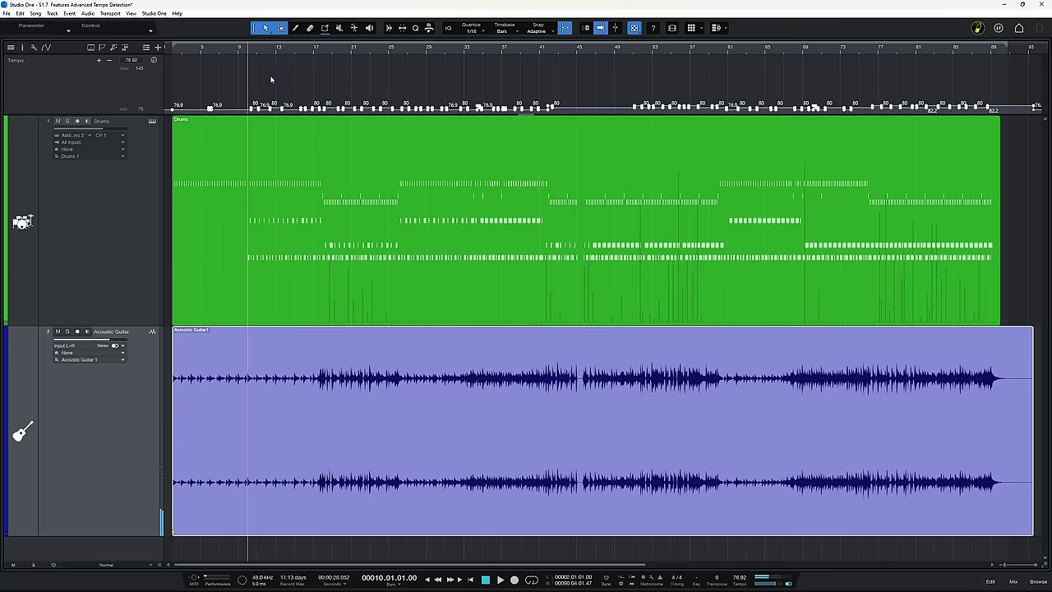
pyautogui.click(322, 54)
pyautogui.press('space')
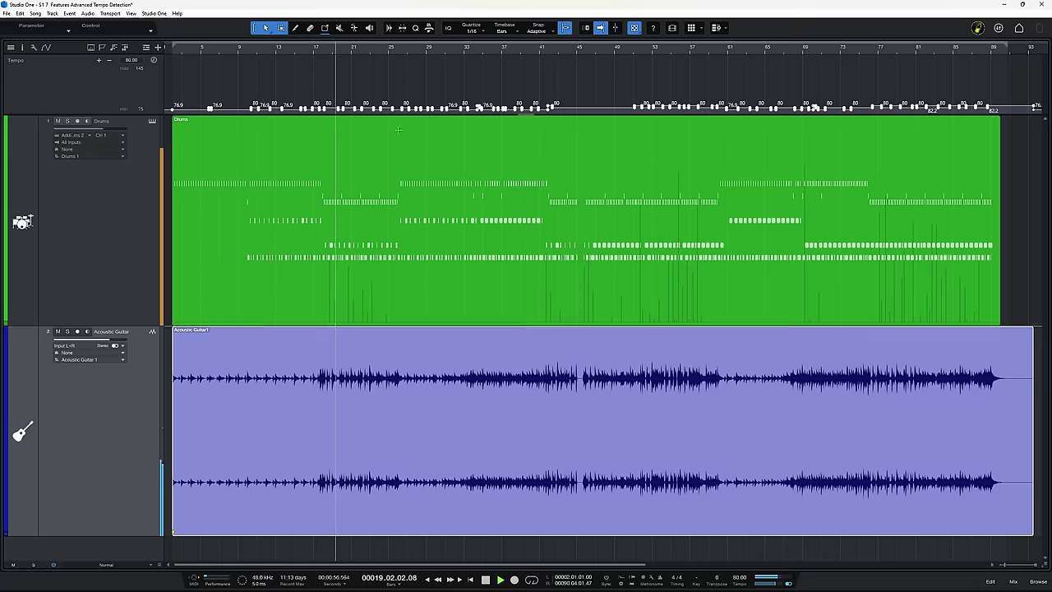
pyautogui.click(435, 526)
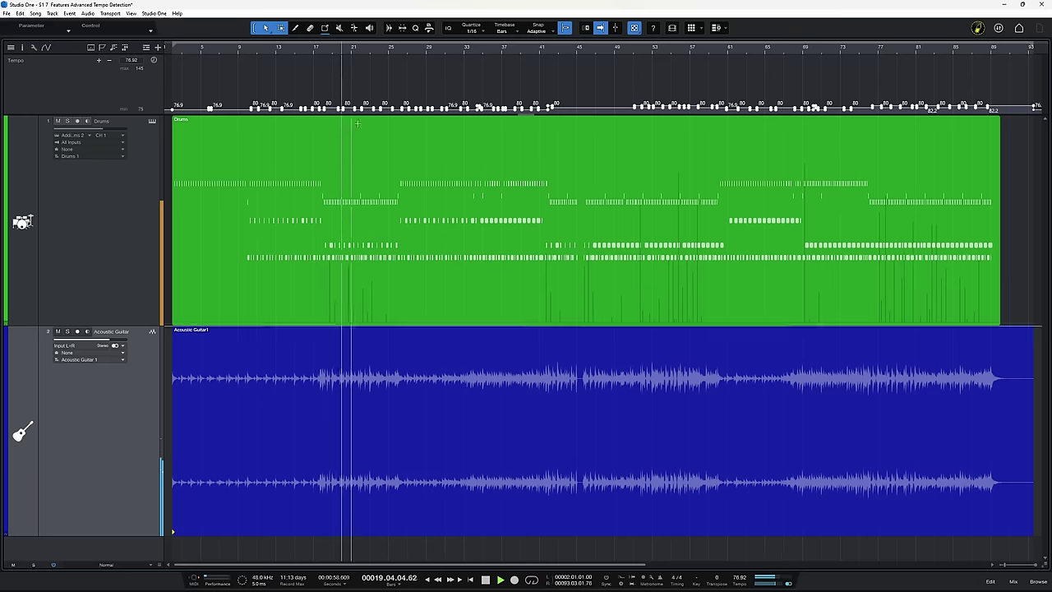
pyautogui.press('space')
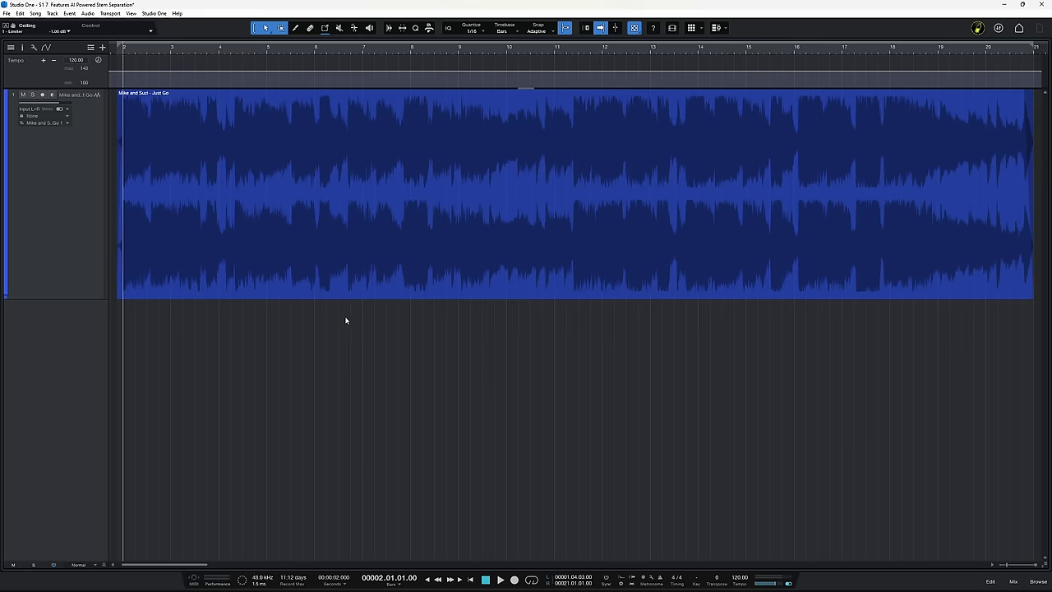
pyautogui.press('space')
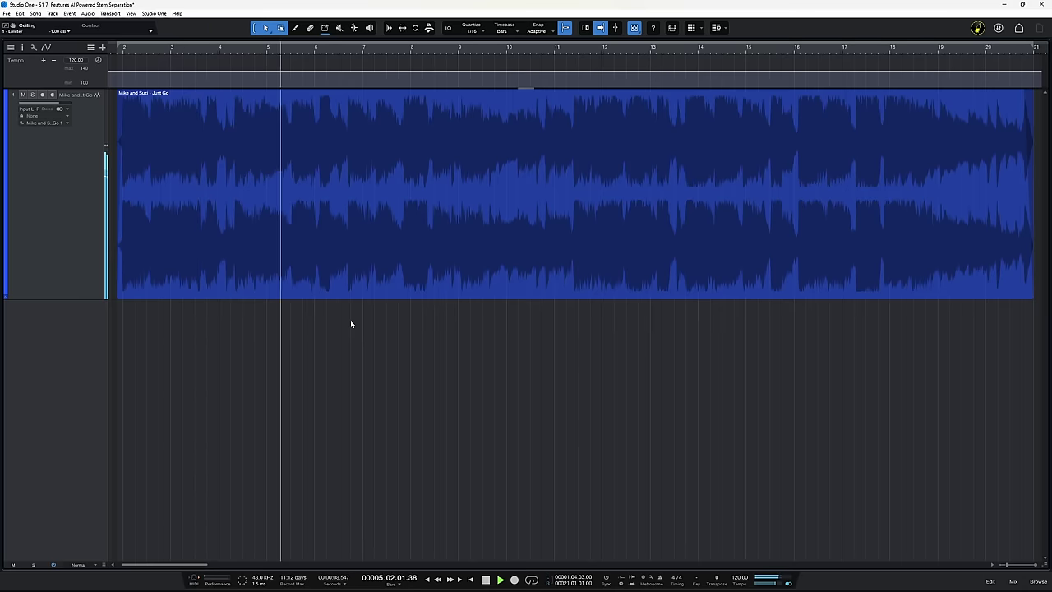
pyautogui.press('space')
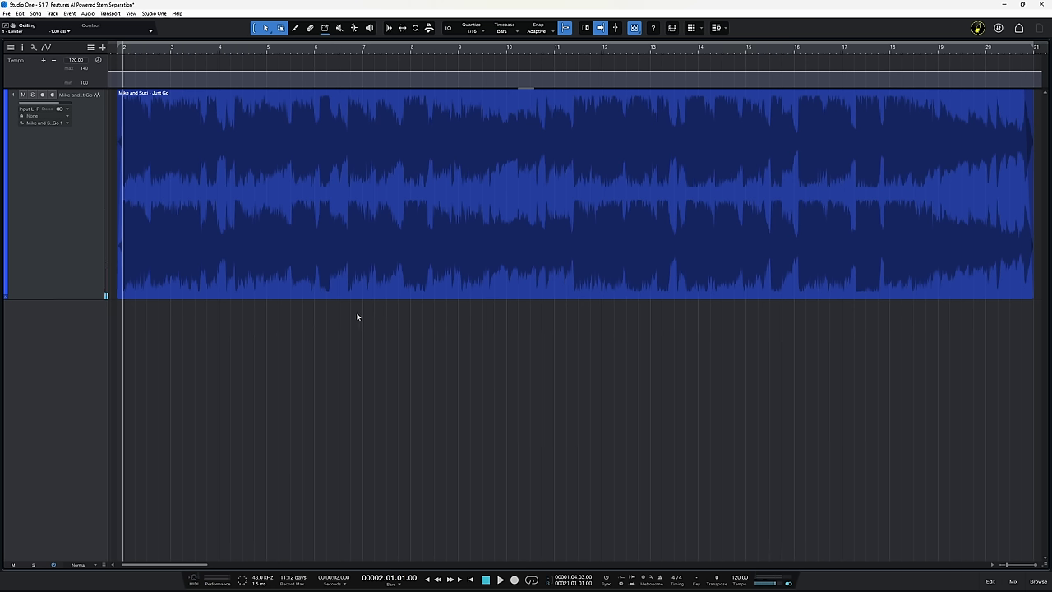
# Step: Run Separate Stems on the full-mix audio event with all four stems checked
pyautogui.rightClick(313, 257)
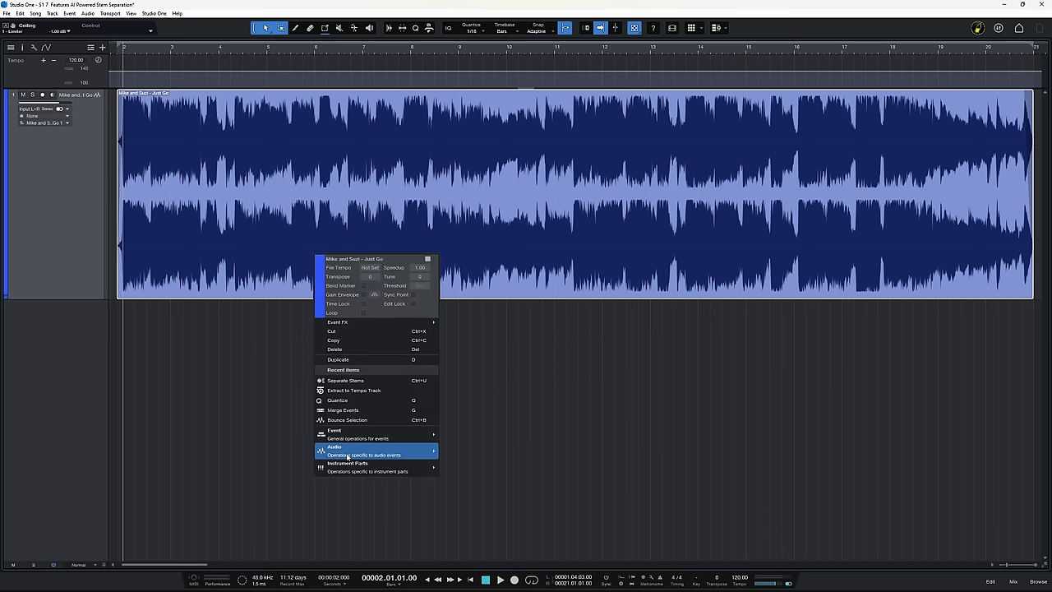
pyautogui.moveTo(349, 454)
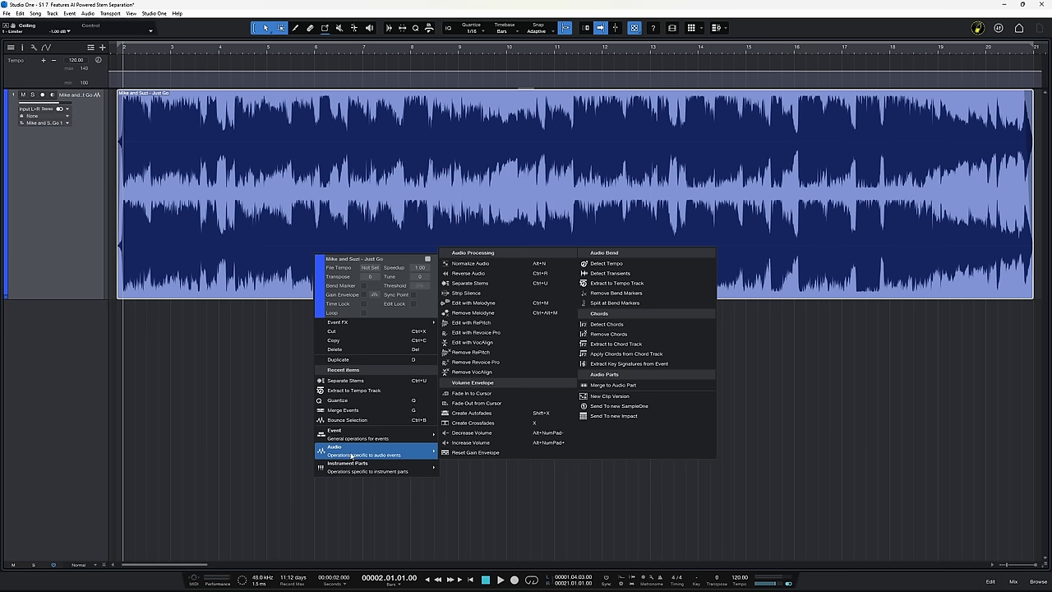
pyautogui.click(475, 284)
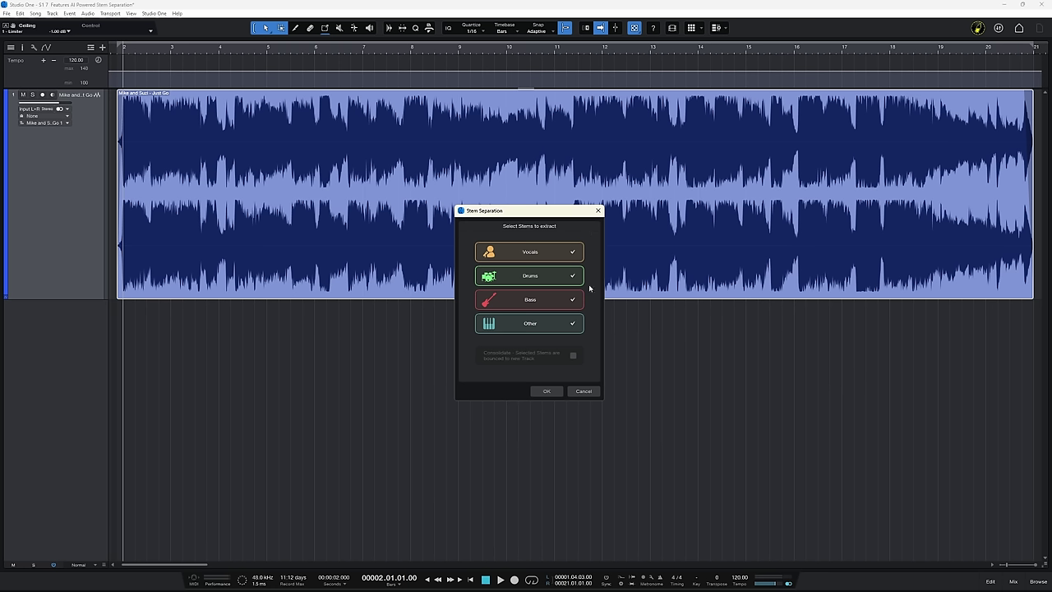
pyautogui.click(547, 391)
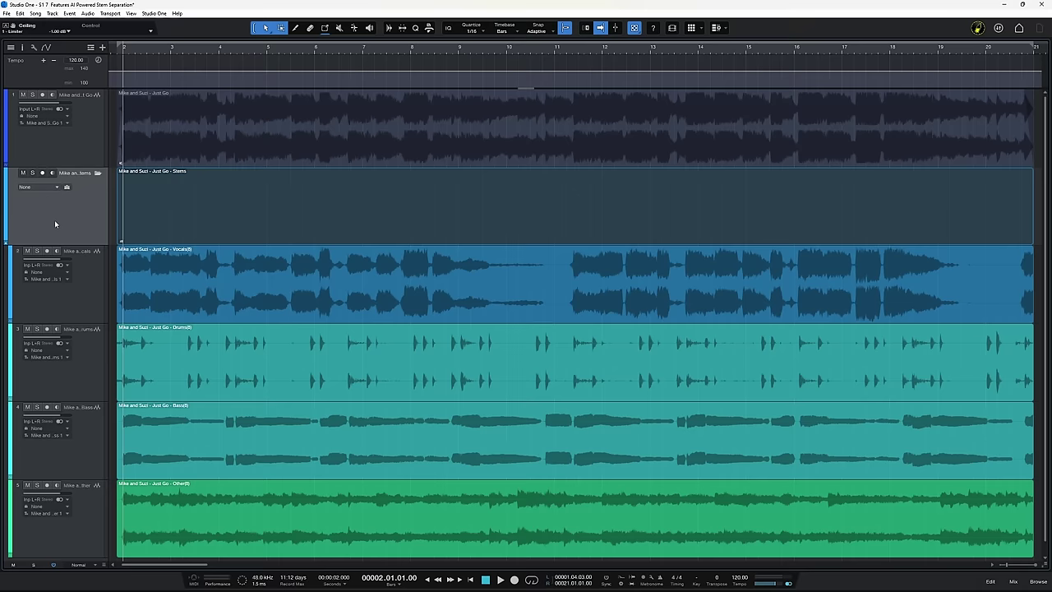
pyautogui.click(88, 274)
pyautogui.click(88, 360)
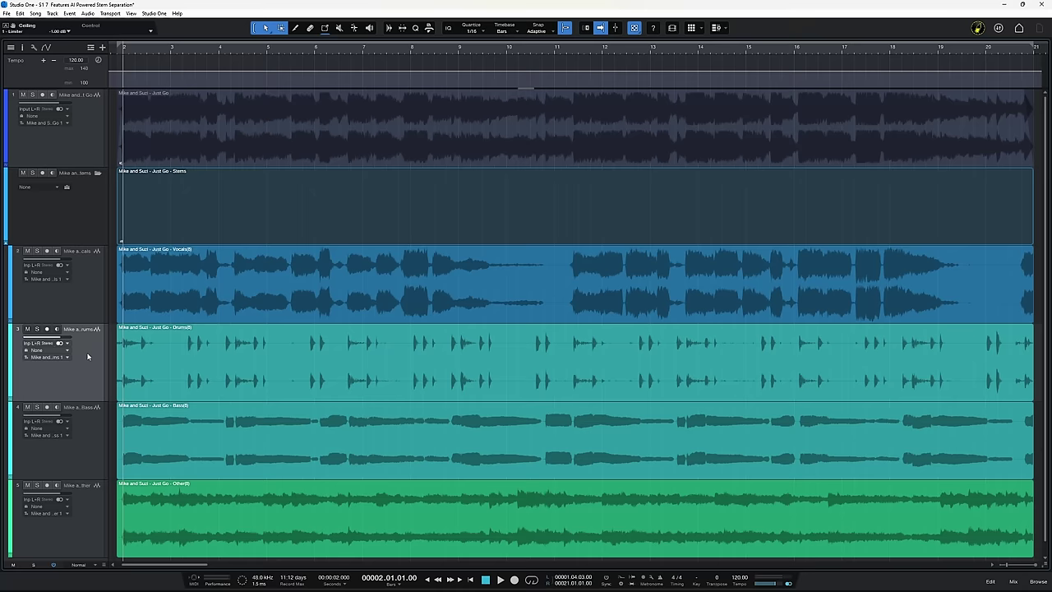
pyautogui.click(84, 436)
# Step: Solo the Vocals stem and play it back alone
pyautogui.click(87, 514)
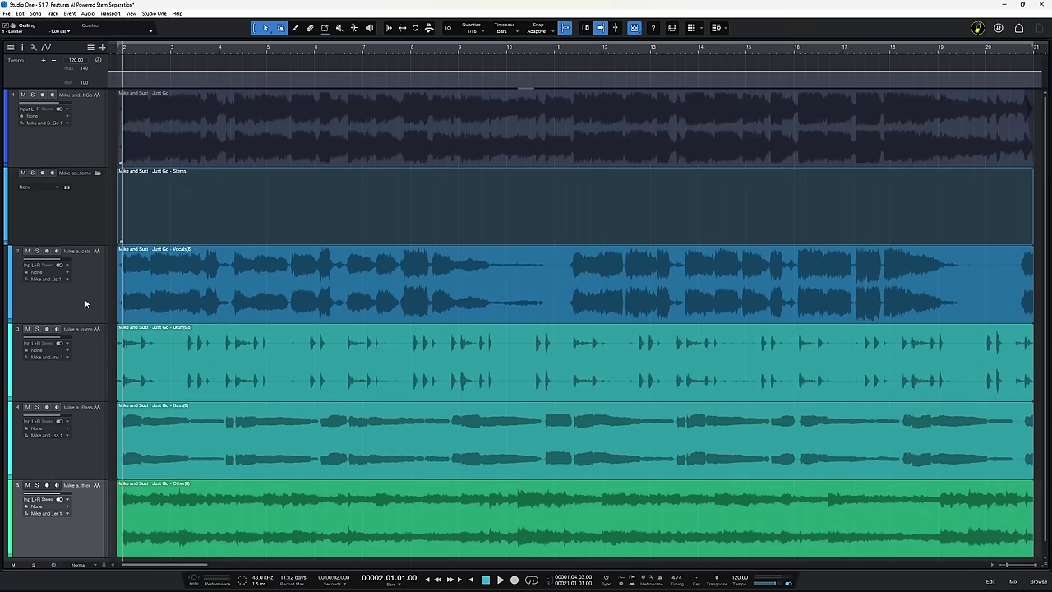
pyautogui.click(36, 251)
pyautogui.press('space')
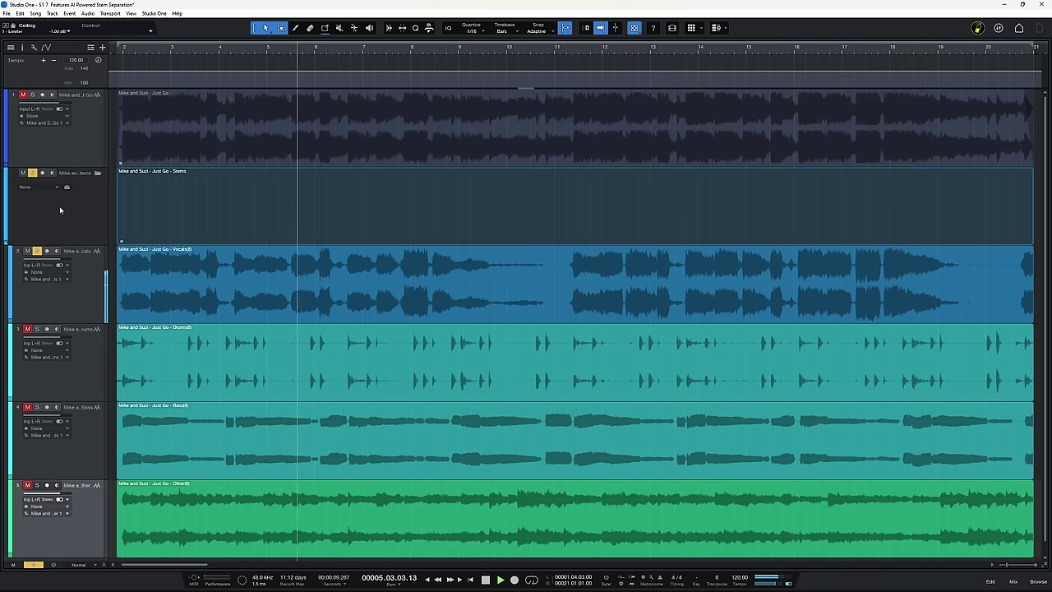
pyautogui.press('space')
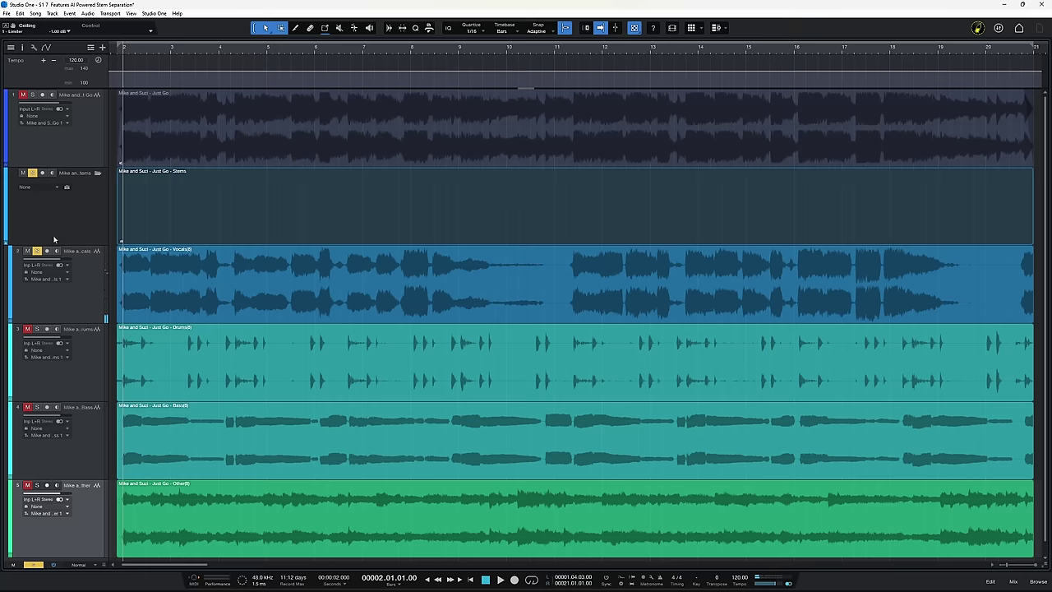
# Step: Switch the solo to the Drums stem, play it, then clear all solos
pyautogui.click(37, 252)
pyautogui.click(36, 329)
pyautogui.click(56, 220)
pyautogui.press('space')
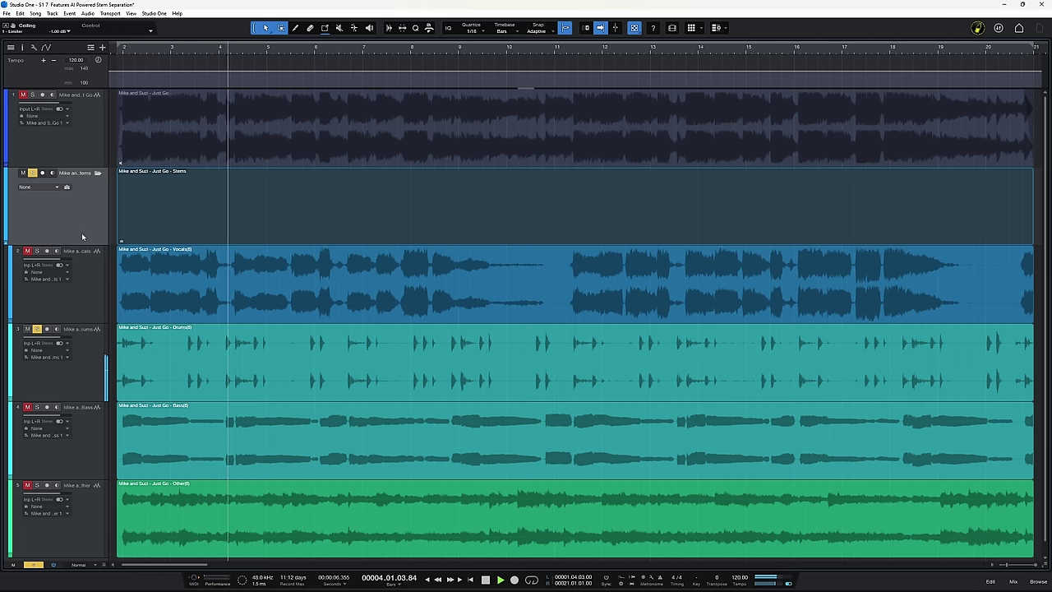
pyautogui.press('space')
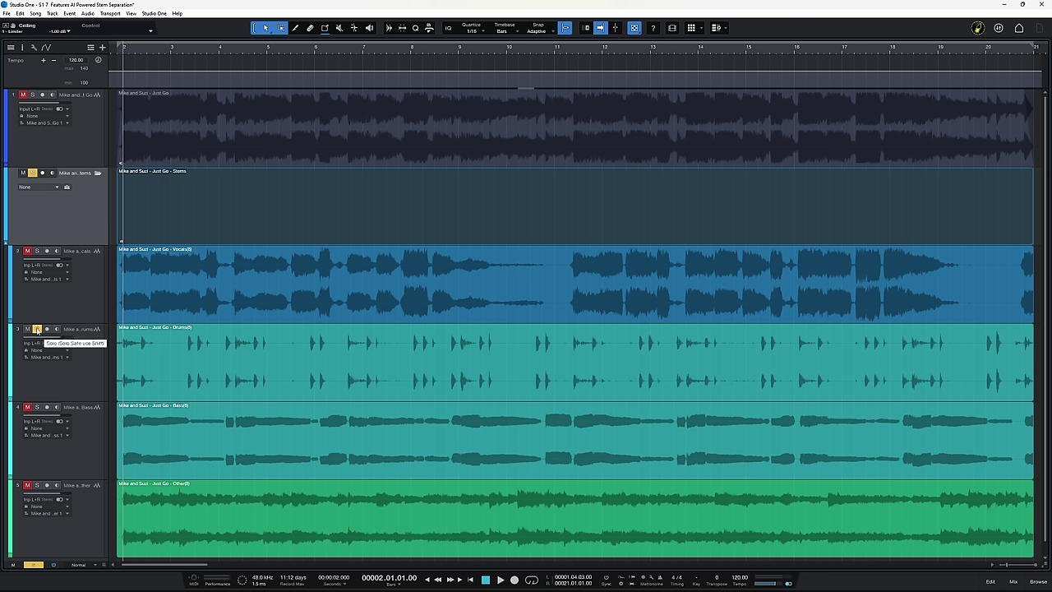
pyautogui.click(37, 329)
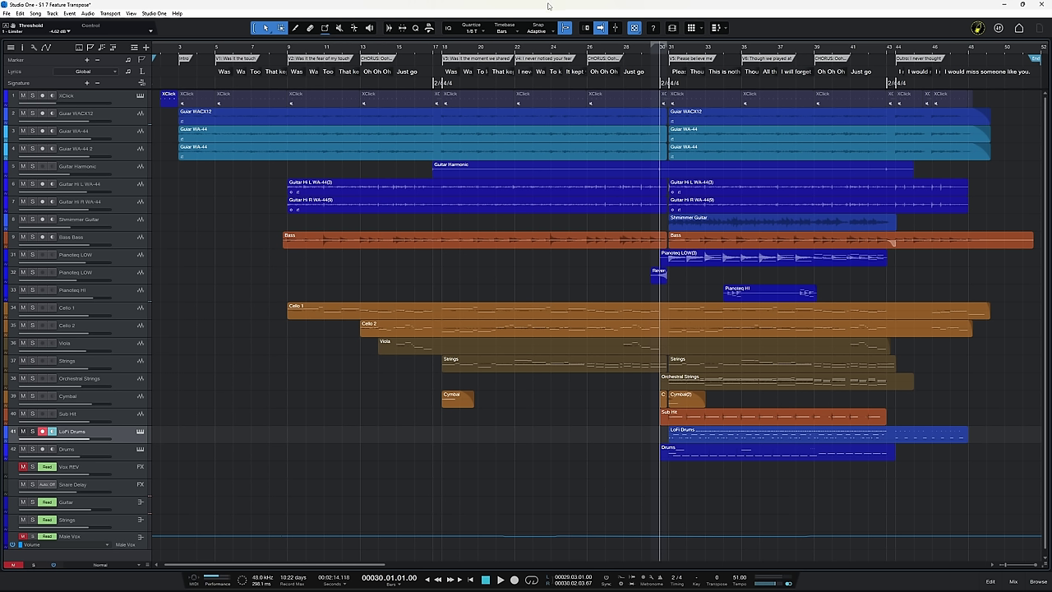
pyautogui.press('space')
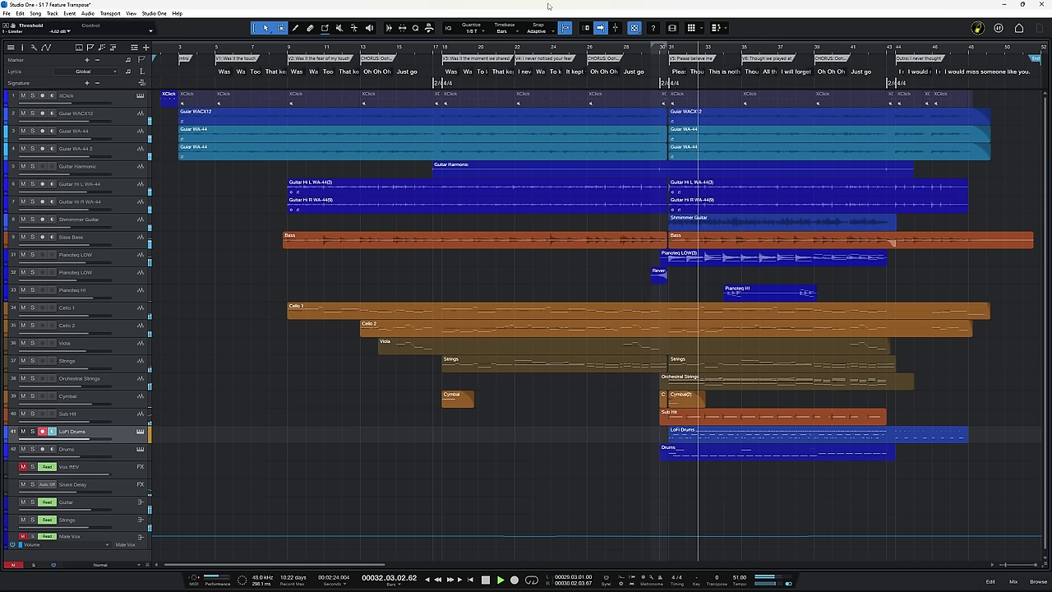
pyautogui.press('space')
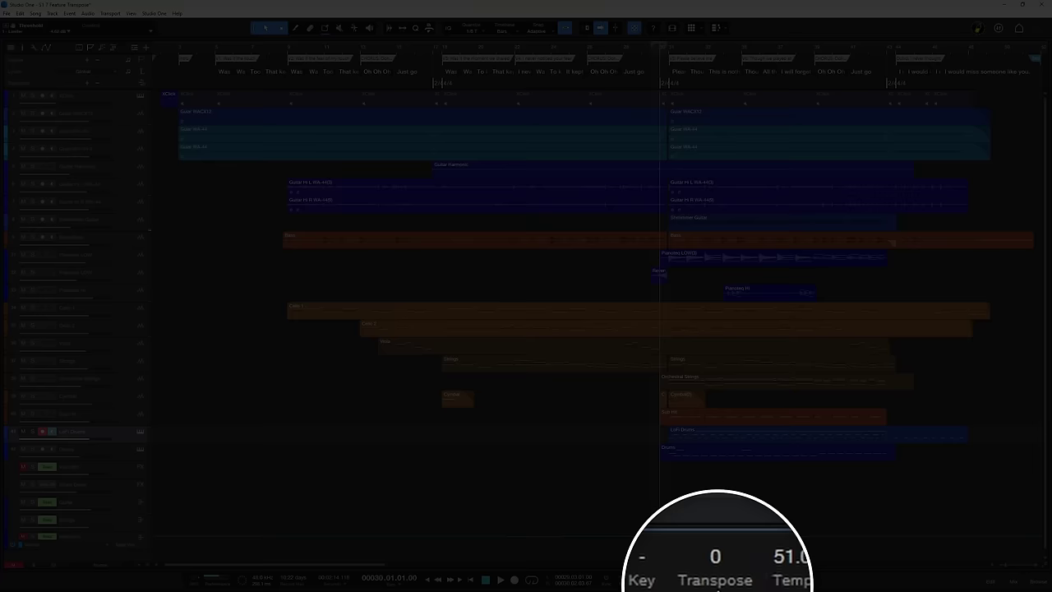
# Step: Change the song's global transpose from 0 to 2, then play a passage to hear it
pyautogui.click(715, 557)
pyautogui.doubleClick(736, 562)
pyautogui.write('2')
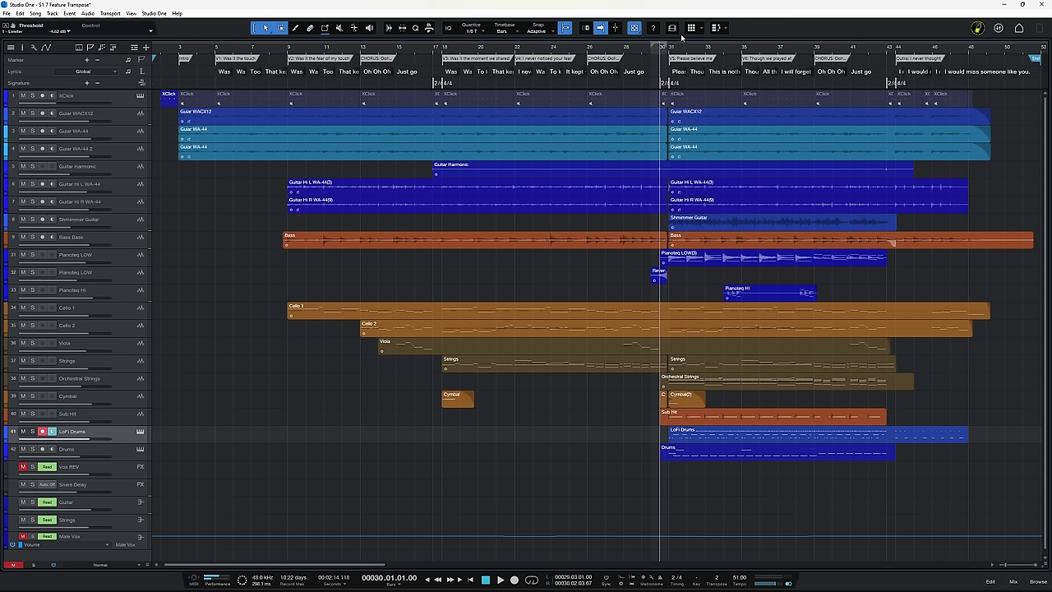
pyautogui.press('space')
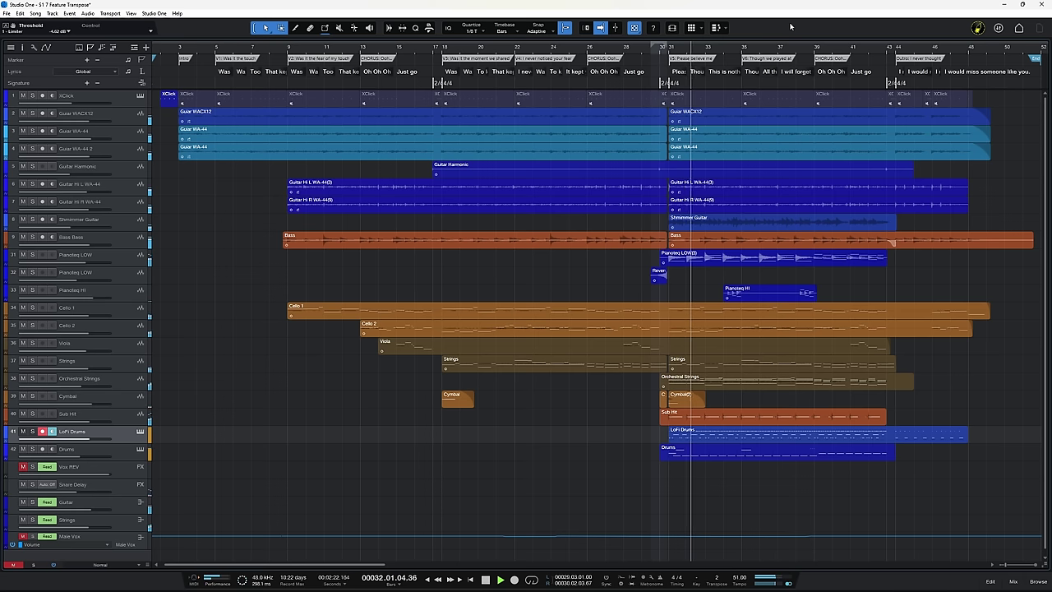
pyautogui.press('space')
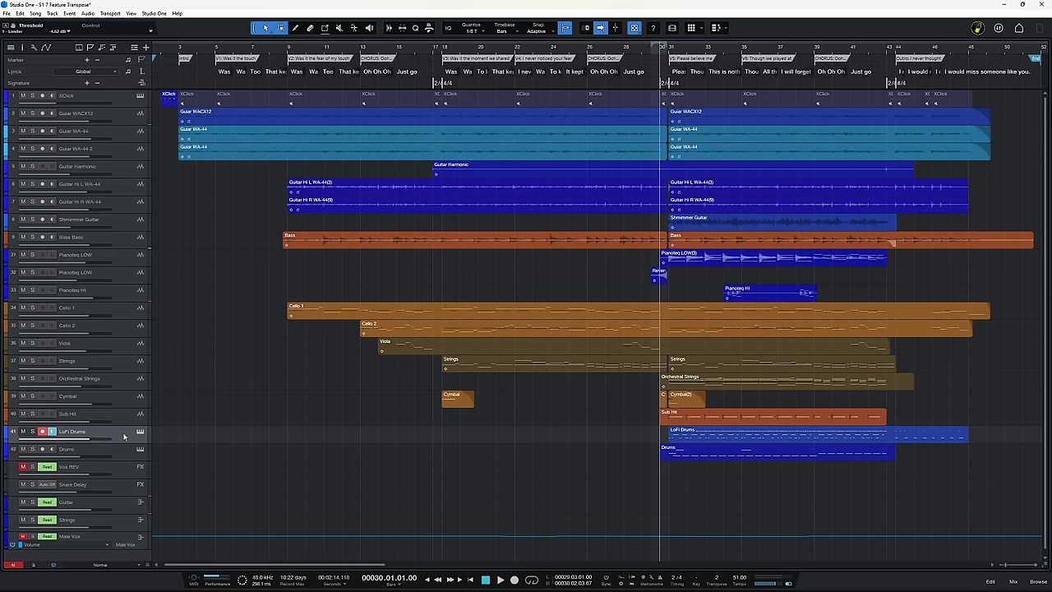
# Step: Toggle Follow Global Transpose for the LoFi Drums track in the Inspector
pyautogui.click(25, 48)
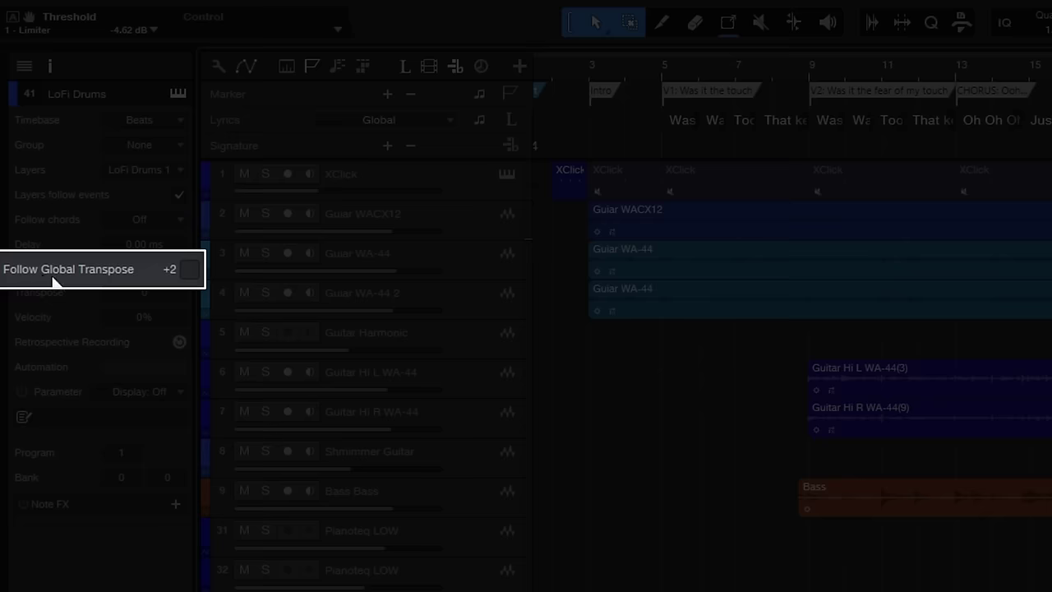
pyautogui.click(190, 272)
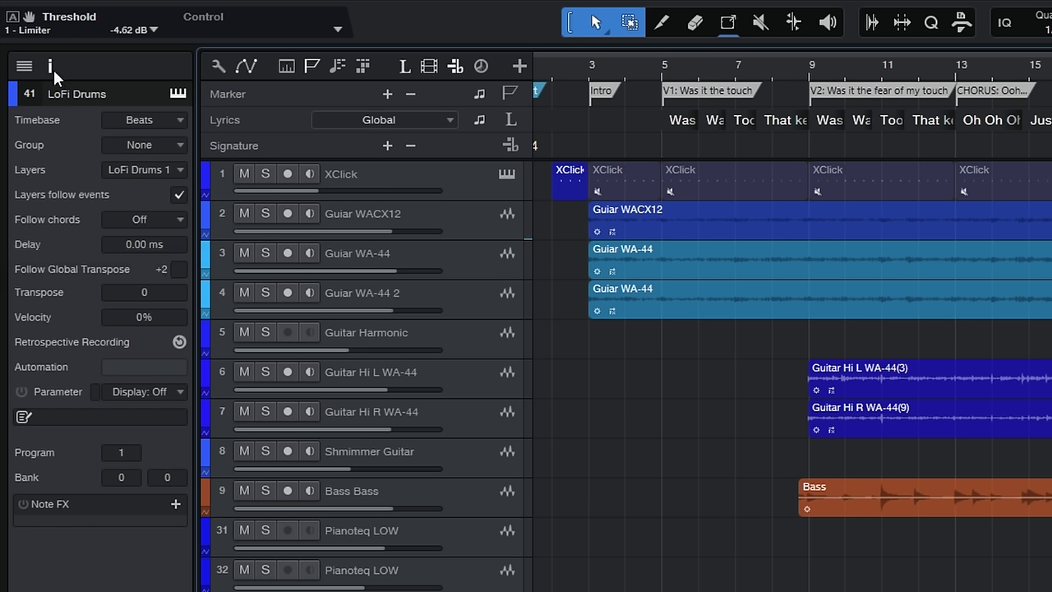
pyautogui.click(48, 65)
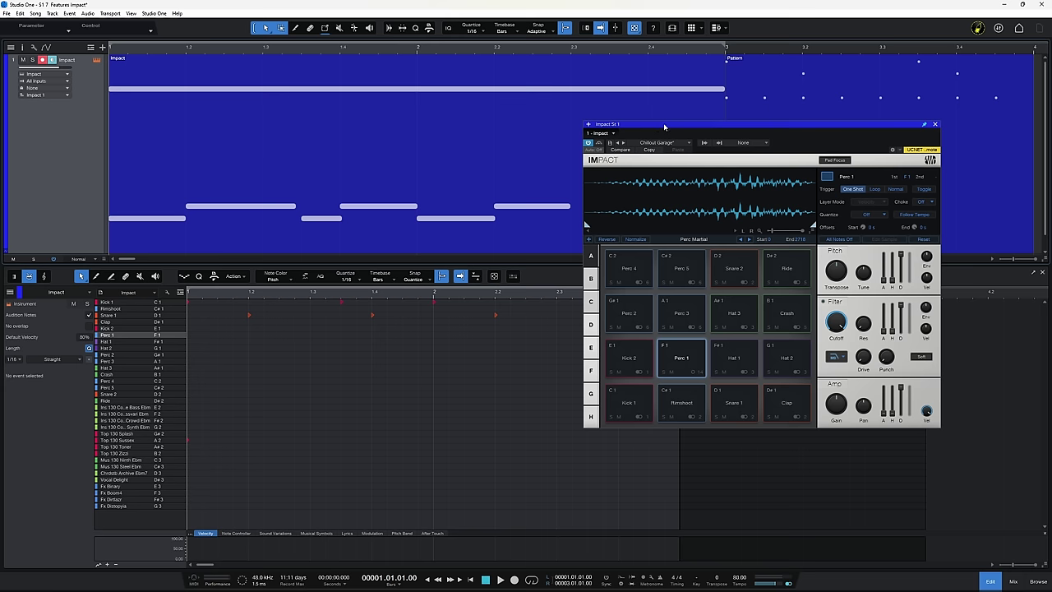
# Step: Nudge the floating Impact window slightly lower over the piano roll
pyautogui.moveTo(665, 124); pyautogui.dragTo(670, 116)
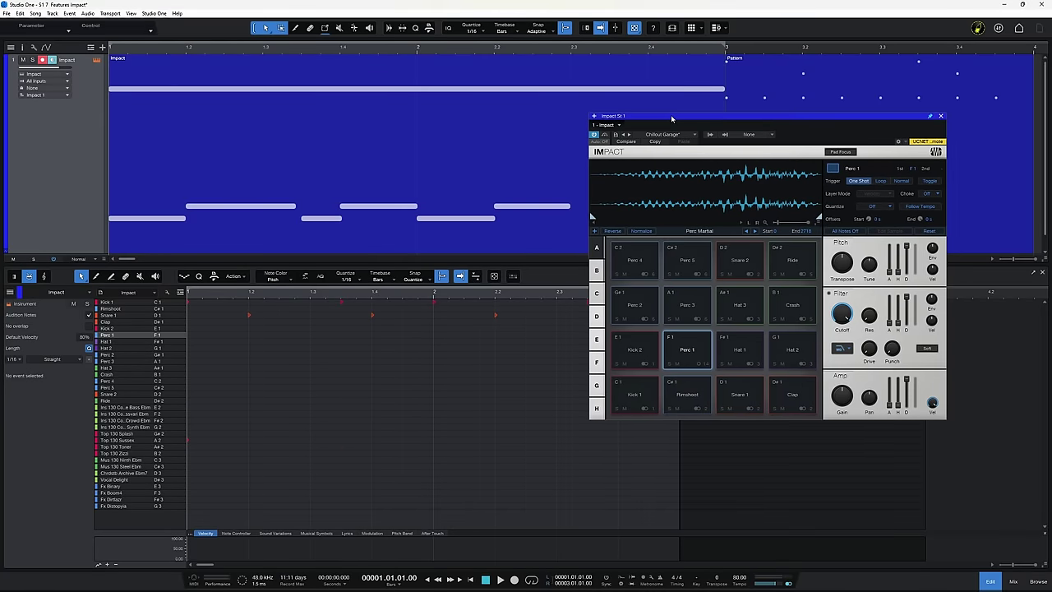
pyautogui.moveTo(670, 118)
pyautogui.mouseDown()
pyautogui.moveTo(619, 129)
pyautogui.moveTo(662, 124)
pyautogui.moveTo(667, 178)
pyautogui.moveTo(684, 203)
pyautogui.moveTo(666, 122)
pyautogui.mouseUp()
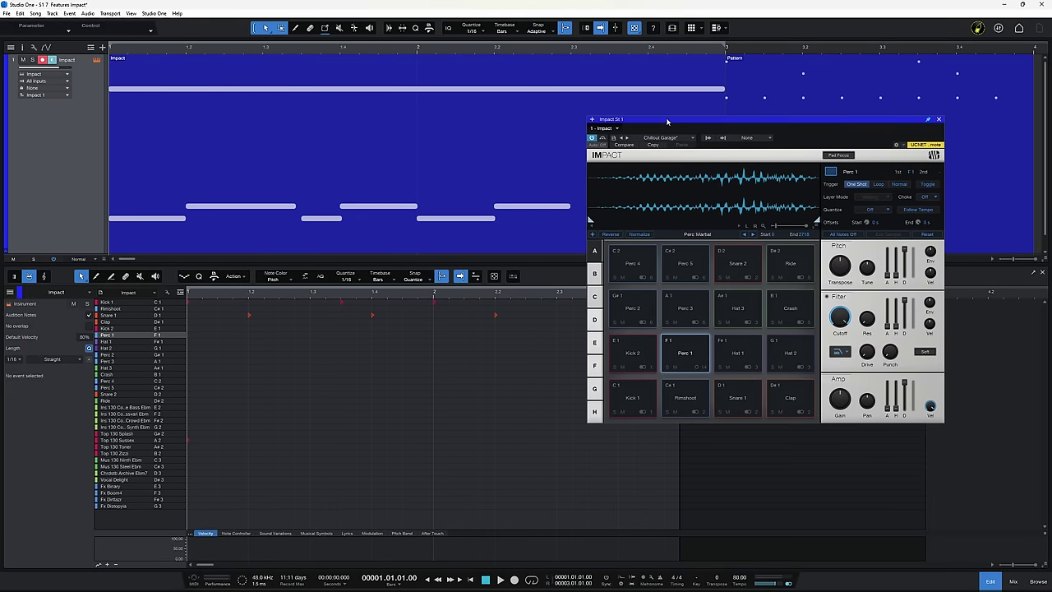
# Step: Close the Impact window, view the second part as a step pattern, then return to the first part's notes
pyautogui.click(940, 120)
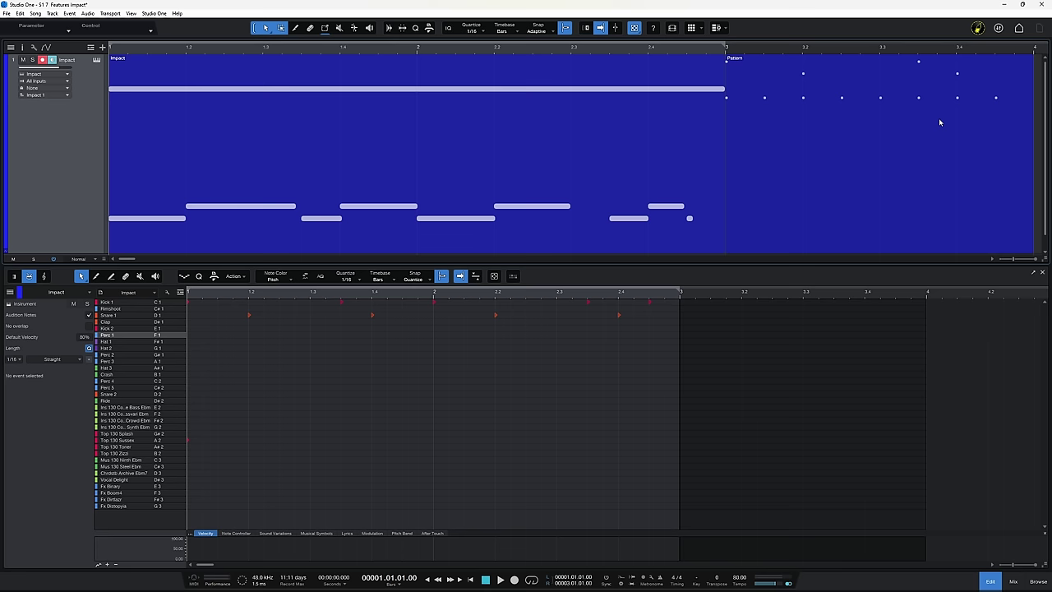
pyautogui.click(422, 184)
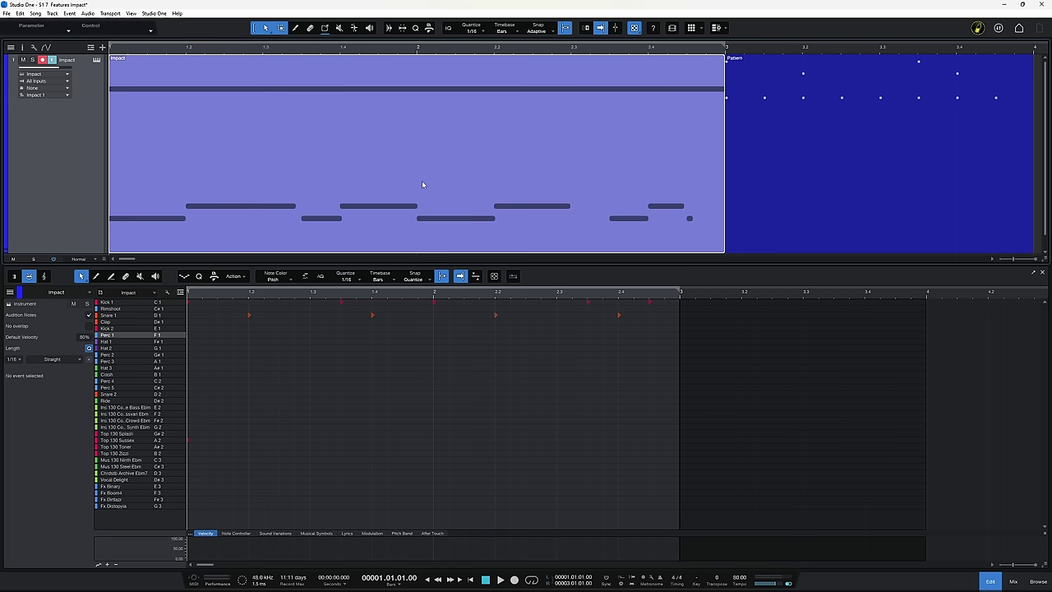
pyautogui.click(835, 193)
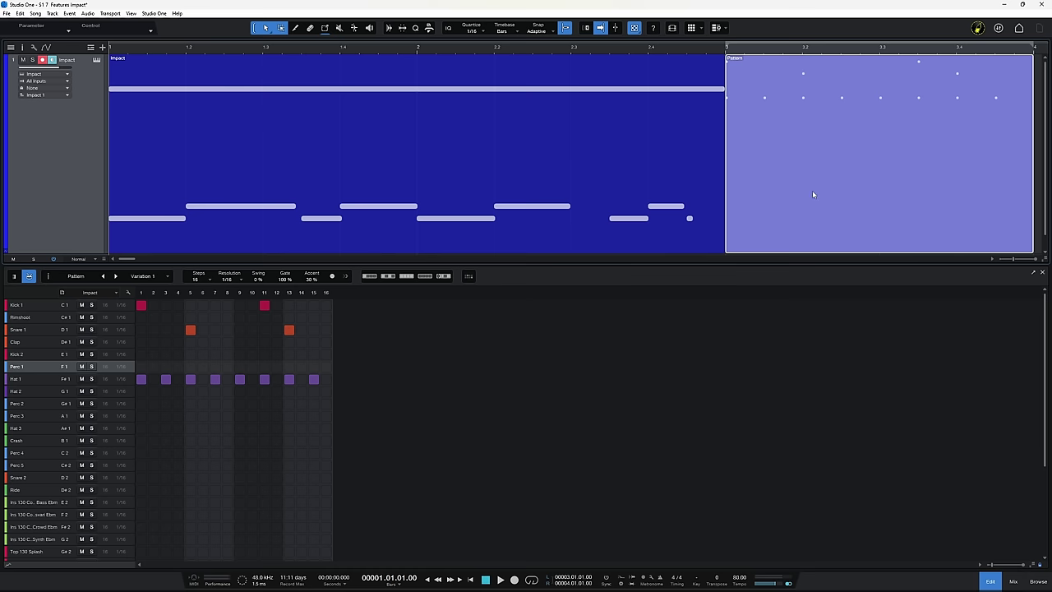
pyautogui.click(557, 179)
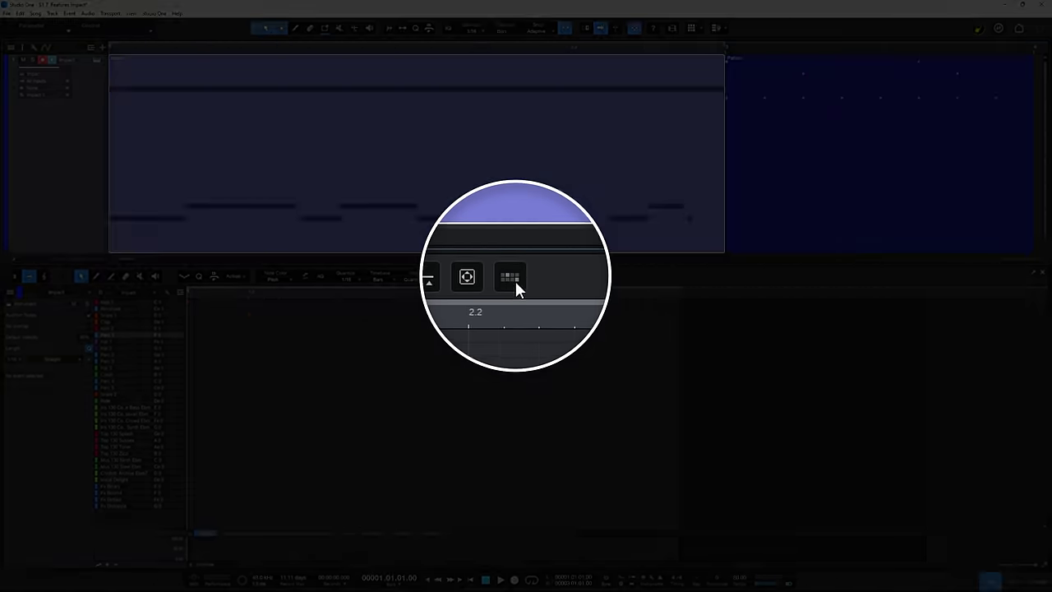
# Step: Dock the Impact XT pads in the editor and enlarge its panel and the editor height
pyautogui.click(513, 277)
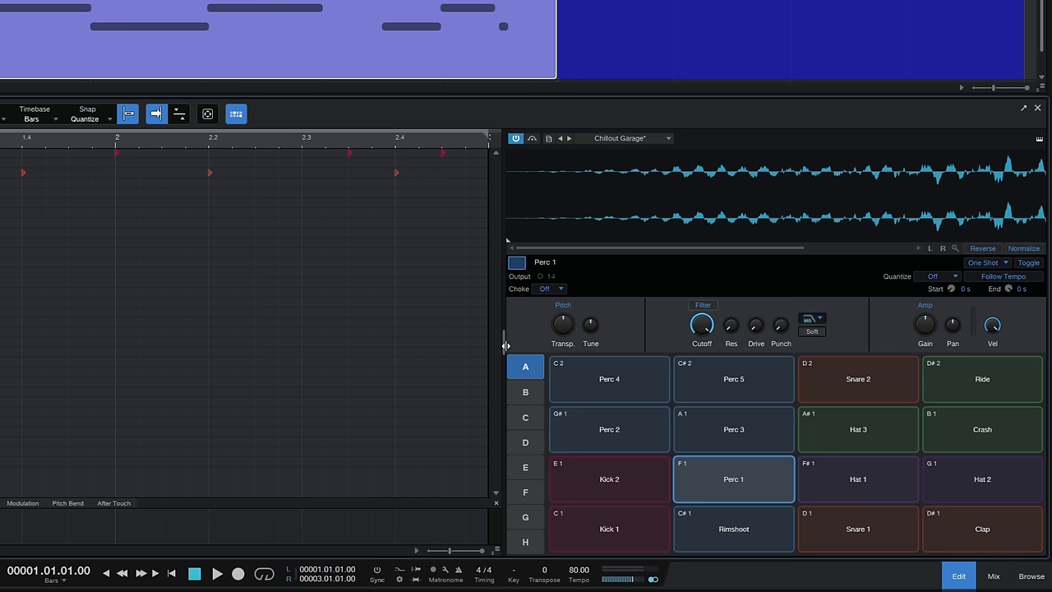
pyautogui.moveTo(506, 346); pyautogui.dragTo(684, 336)
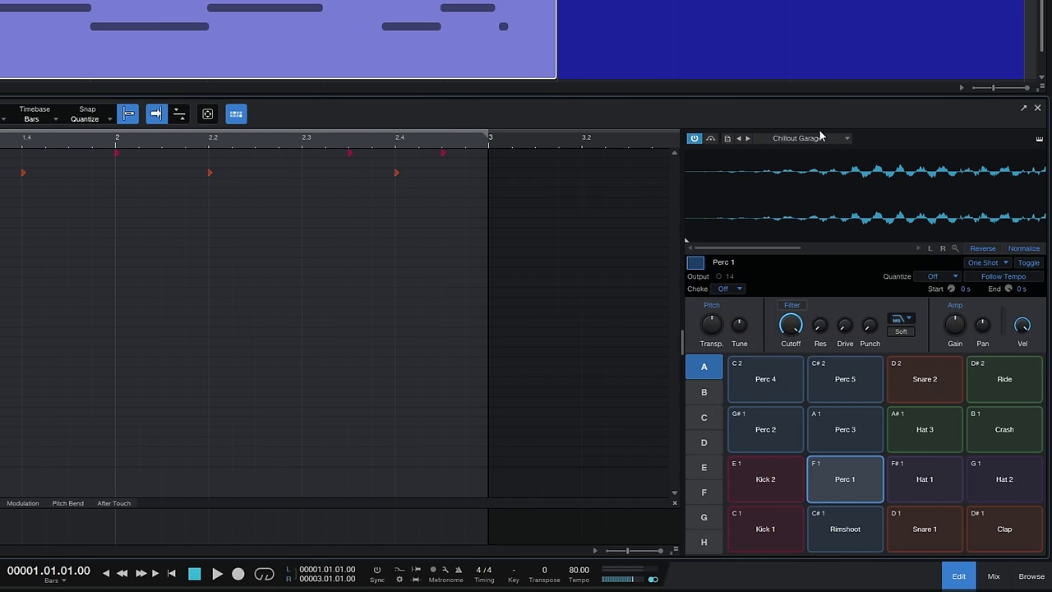
pyautogui.moveTo(840, 94); pyautogui.dragTo(836, 271)
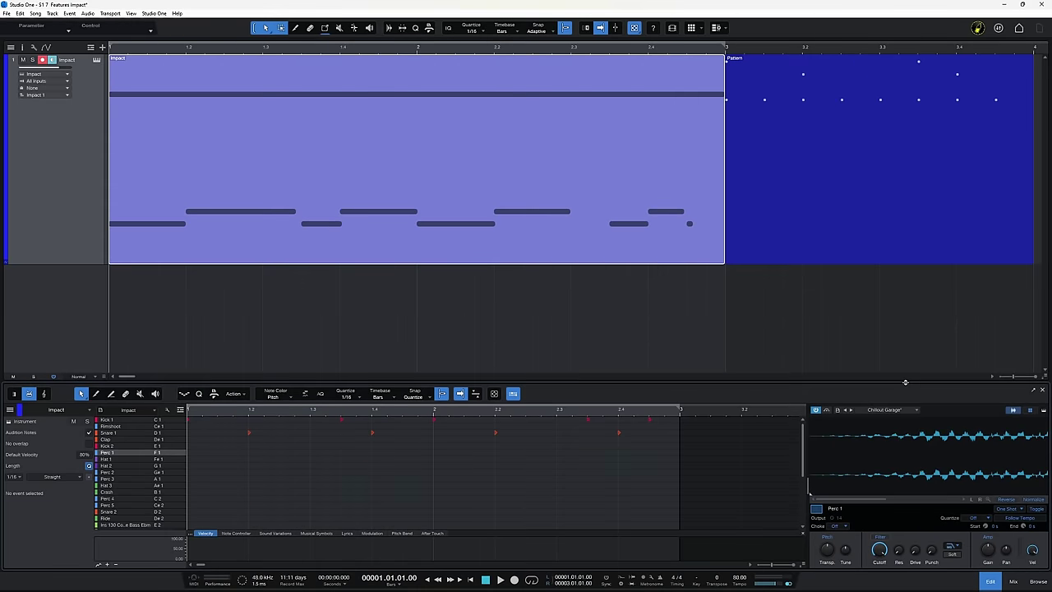
pyautogui.moveTo(905, 383); pyautogui.dragTo(898, 283)
pyautogui.moveTo(807, 437); pyautogui.dragTo(748, 437)
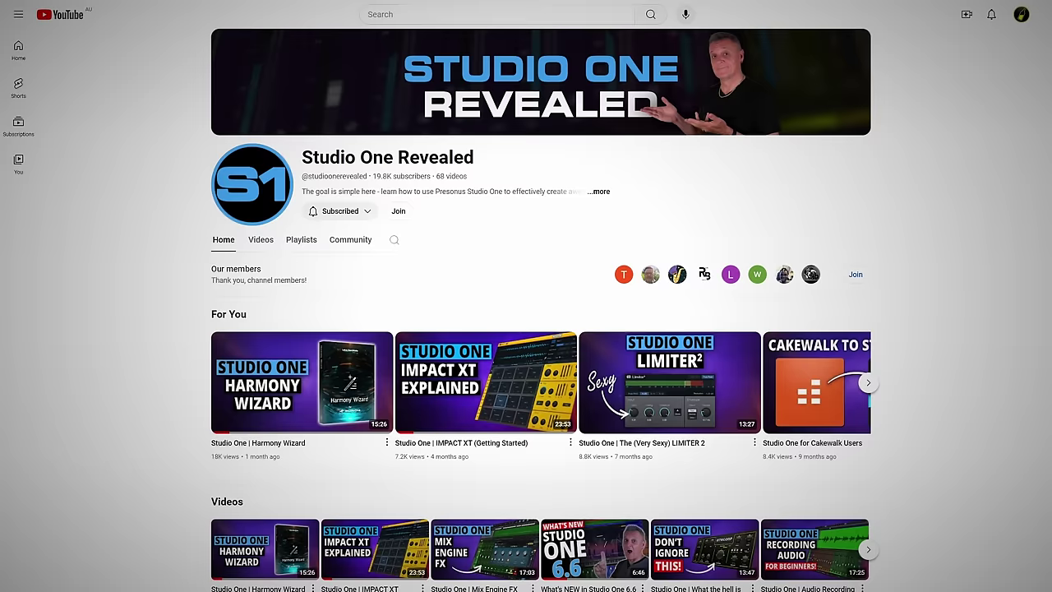
pyautogui.scroll(-3, 545, 319)
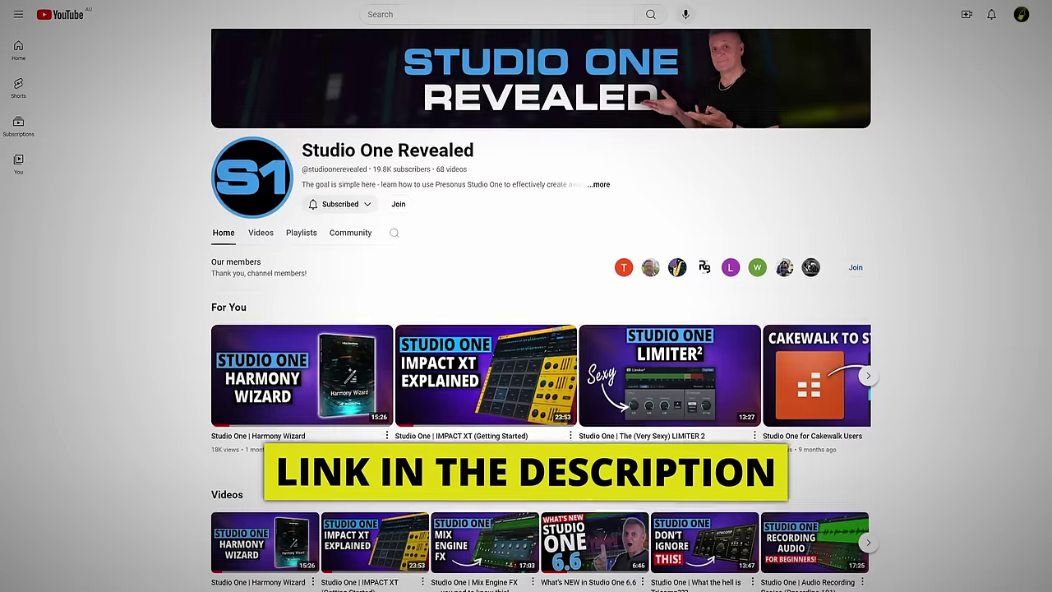
pyautogui.scroll(-3, 545, 319)
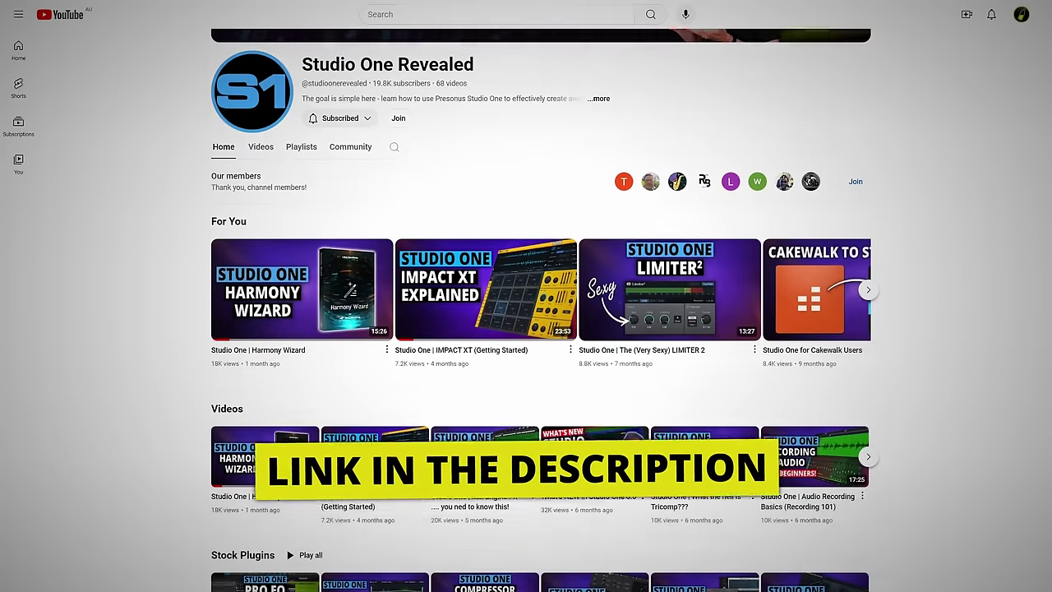
pyautogui.scroll(-2, 545, 319)
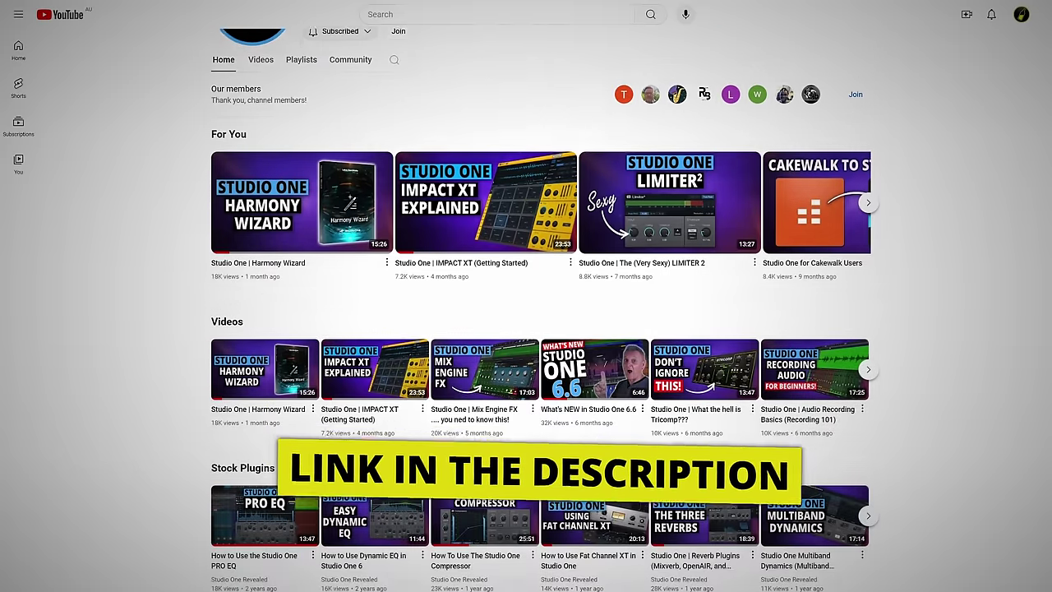